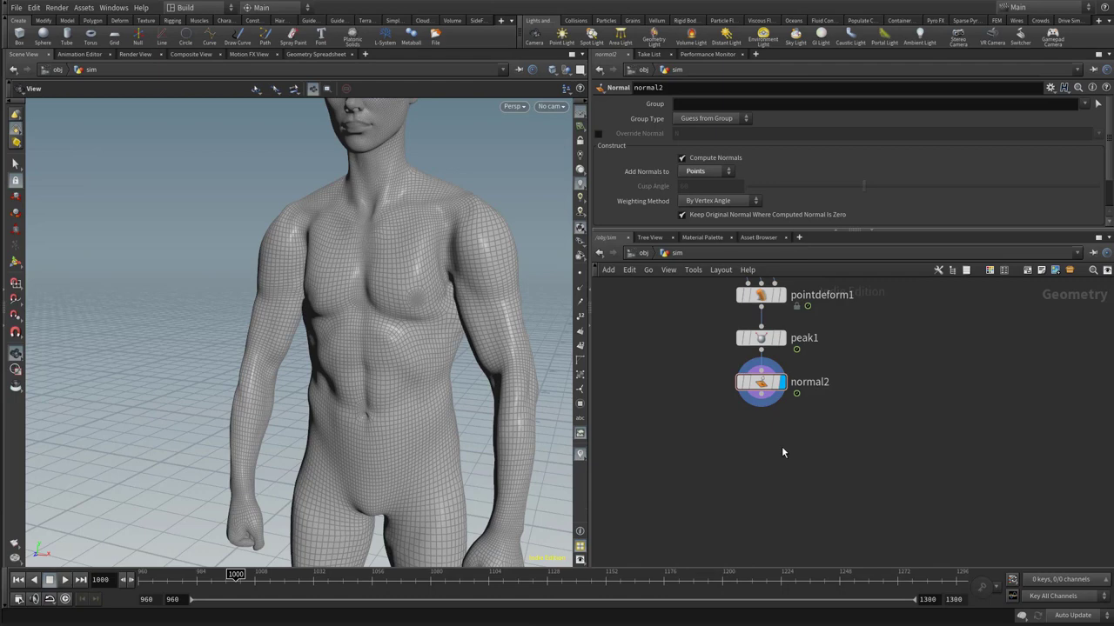
{"action": "key", "text": "p"}
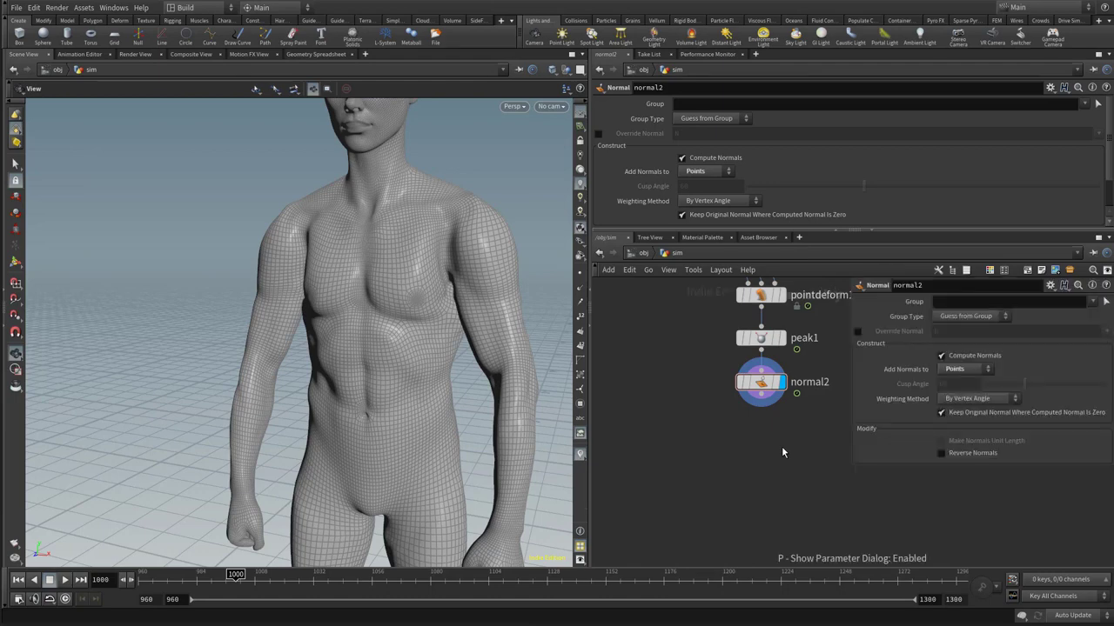
{"action": "key", "text": "p"}
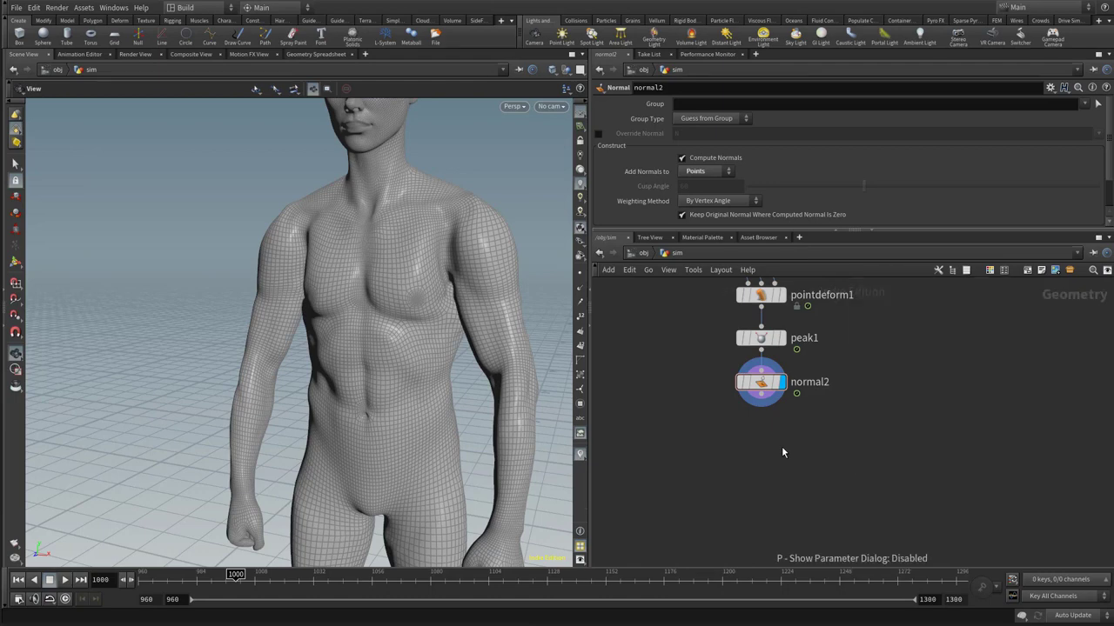
Add a Point Wrangle node below normal2 and connect normal2's output to its first input
{"action": "key", "text": "Tab"}
{"action": "type", "text": "pw"}
{"action": "key", "text": "Down"}
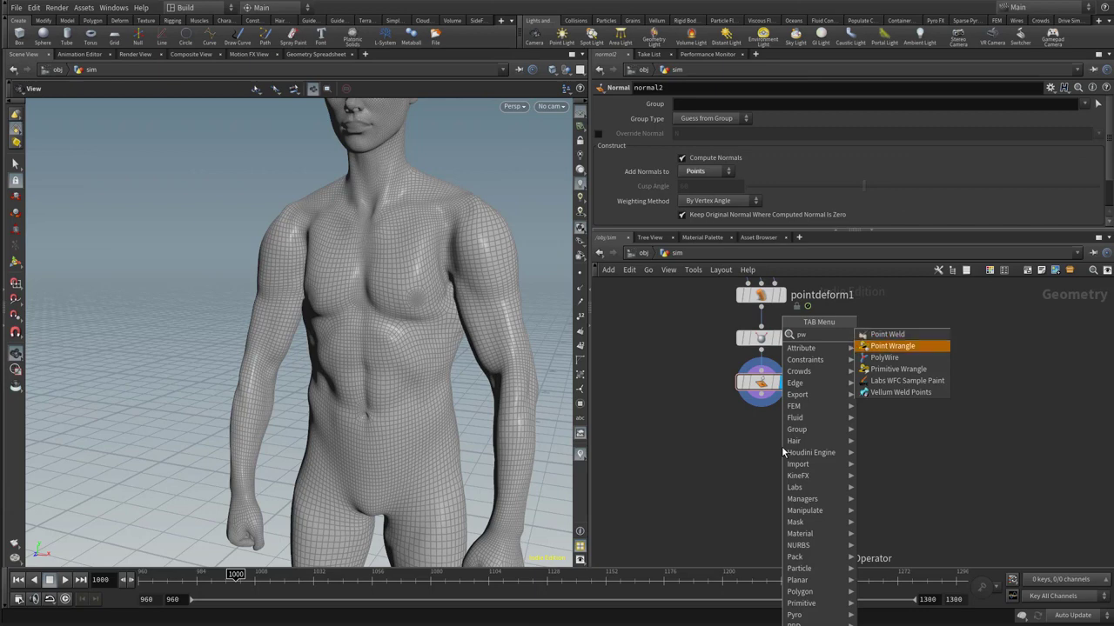
{"action": "key", "text": "Return"}
{"action": "left_click", "coordinate": [781, 446]}
{"action": "left_click_drag", "start_coordinate": [781, 447], "coordinate": [766, 452]}
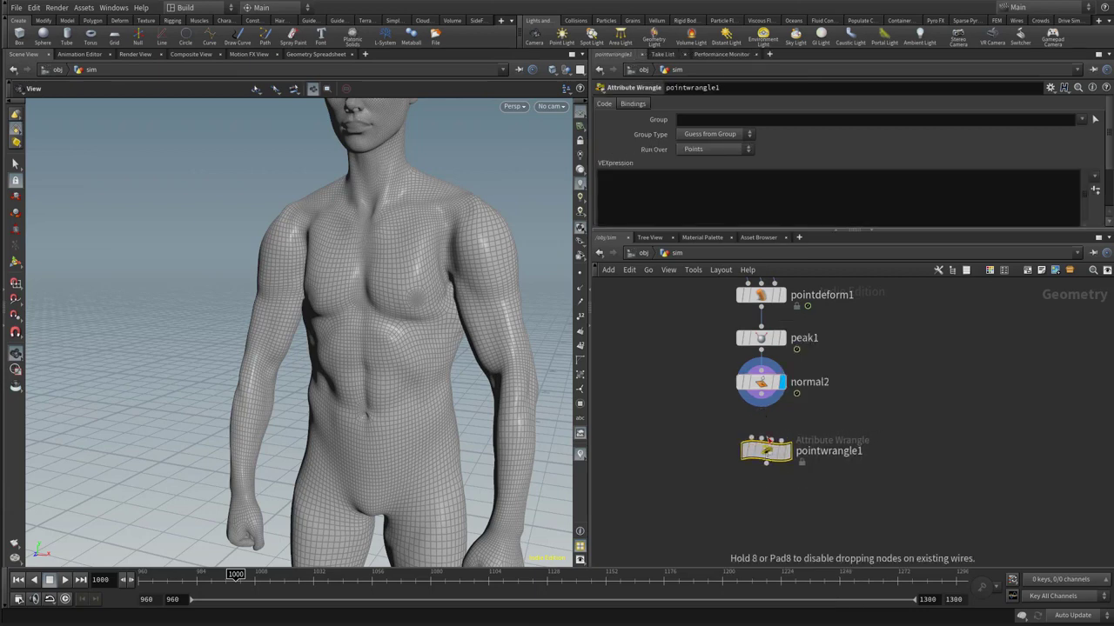
{"action": "left_click_drag", "start_coordinate": [761, 403], "coordinate": [767, 468]}
{"action": "left_click", "coordinate": [753, 441]}
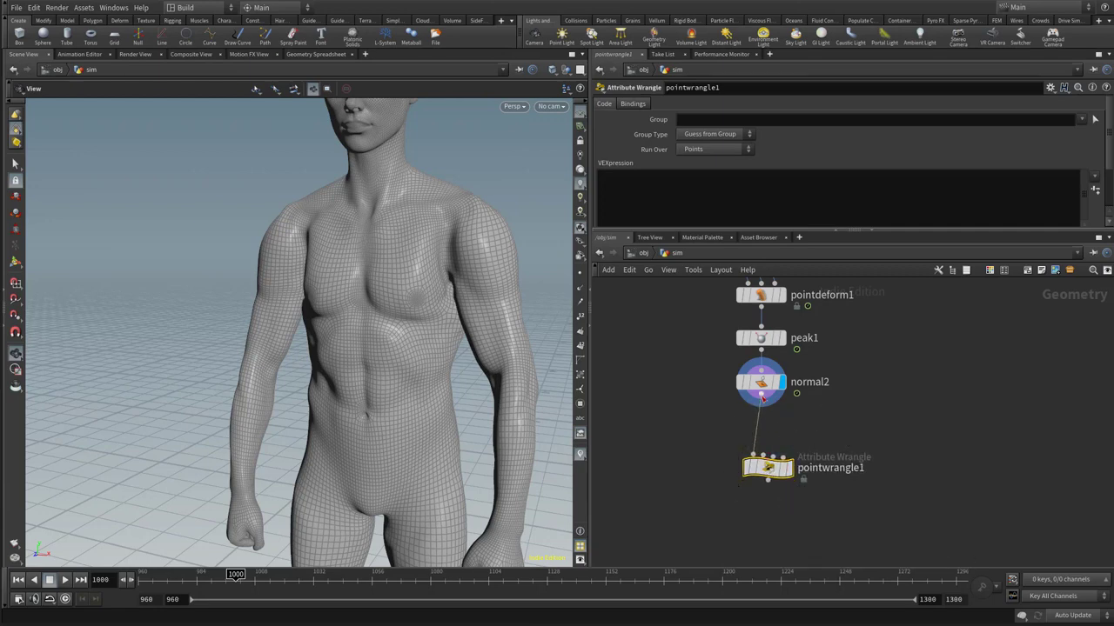
{"action": "mouse_move", "coordinate": [758, 466]}
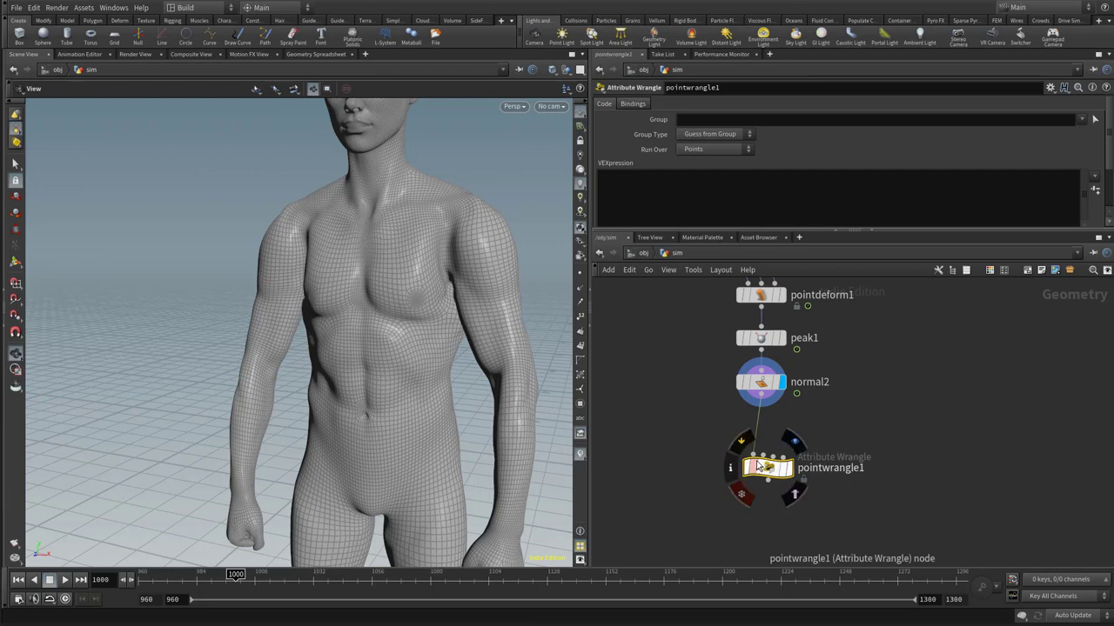
Add a VDB from Polygons node beside normal2, feed it from normal2's output and display its result
{"action": "key", "text": "Tab"}
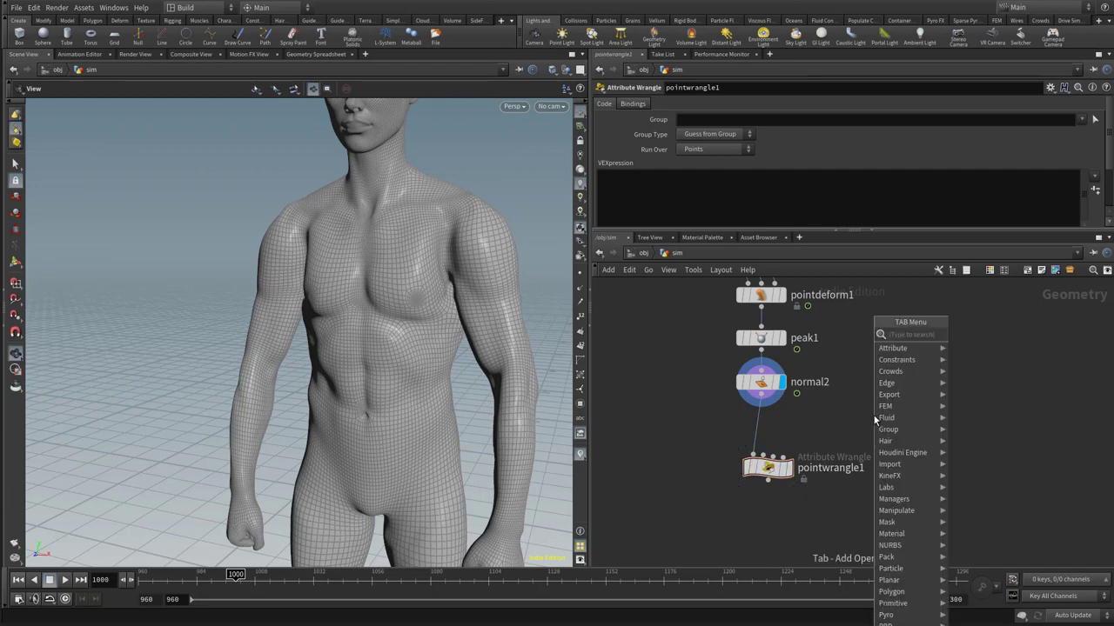
{"action": "type", "text": "vdb"}
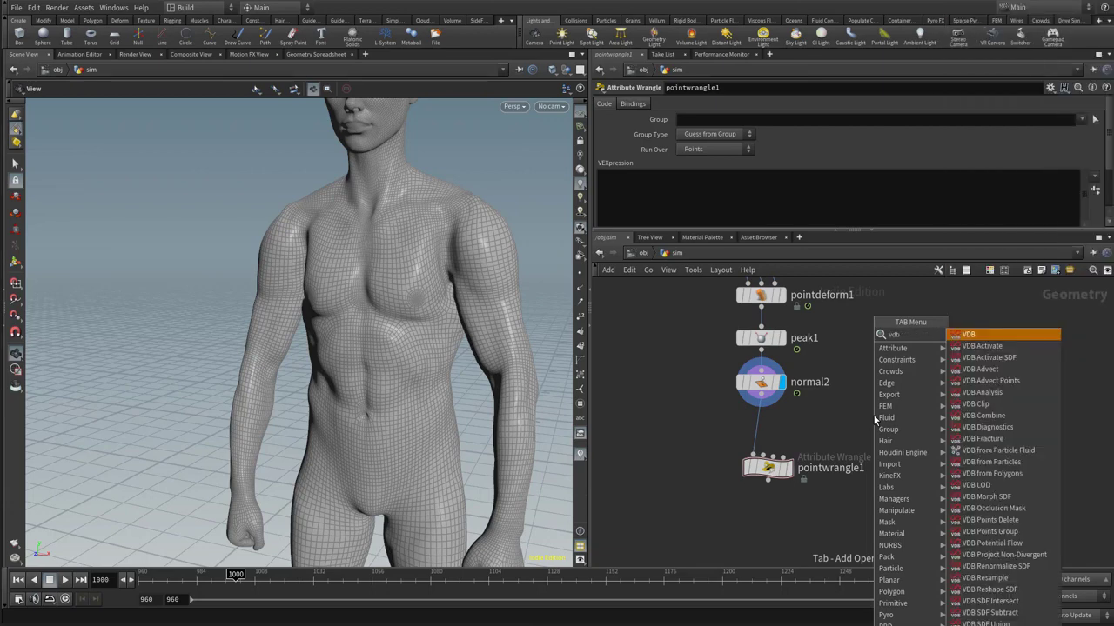
{"action": "type", "text": "fr"}
{"action": "key", "text": "Down"}
{"action": "key", "text": "Down"}
{"action": "key", "text": "Down"}
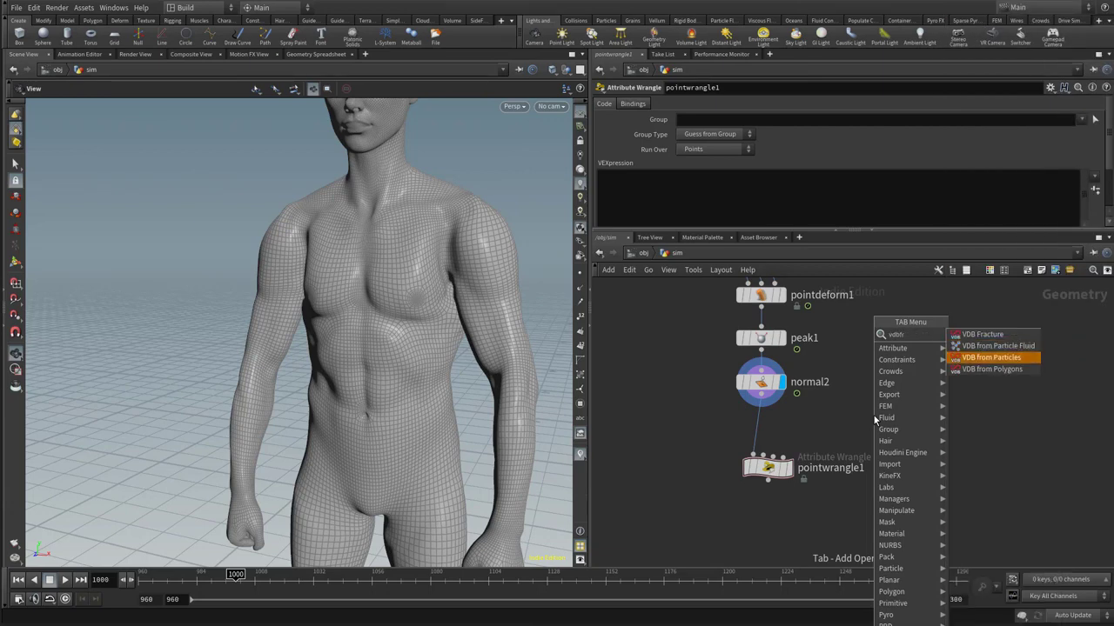
{"action": "key", "text": "Return"}
{"action": "left_click", "coordinate": [887, 416]}
{"action": "left_click", "coordinate": [872, 403]}
{"action": "left_click", "coordinate": [796, 394]}
{"action": "left_click", "coordinate": [895, 416]}
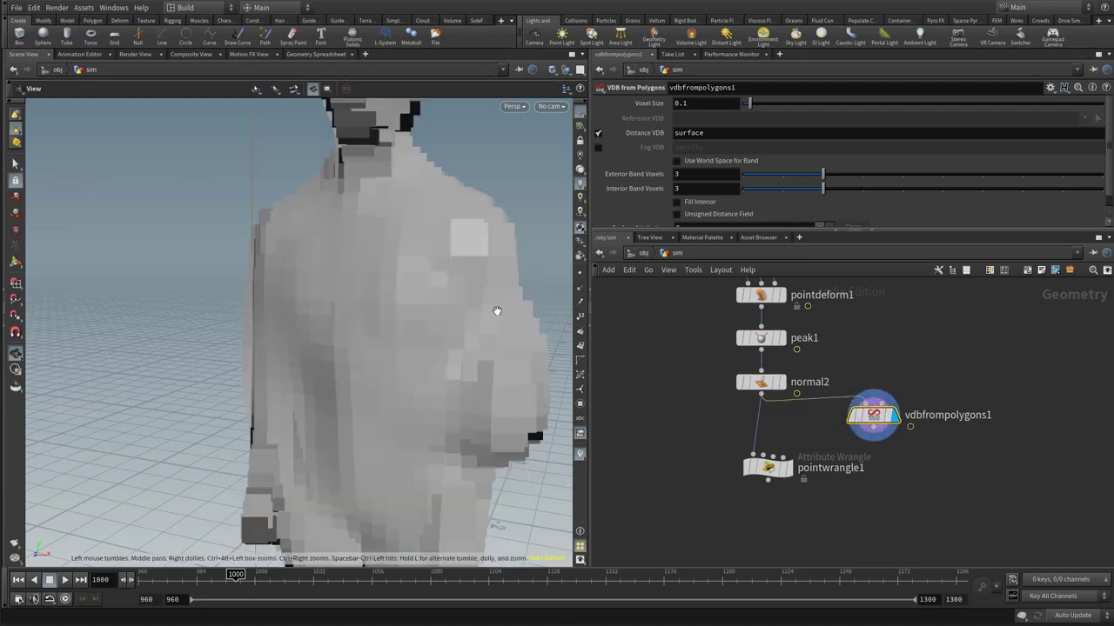
Go to frame 1165 and display normal2 to examine the crouching character's knees and arms up close
{"action": "left_click", "coordinate": [639, 577]}
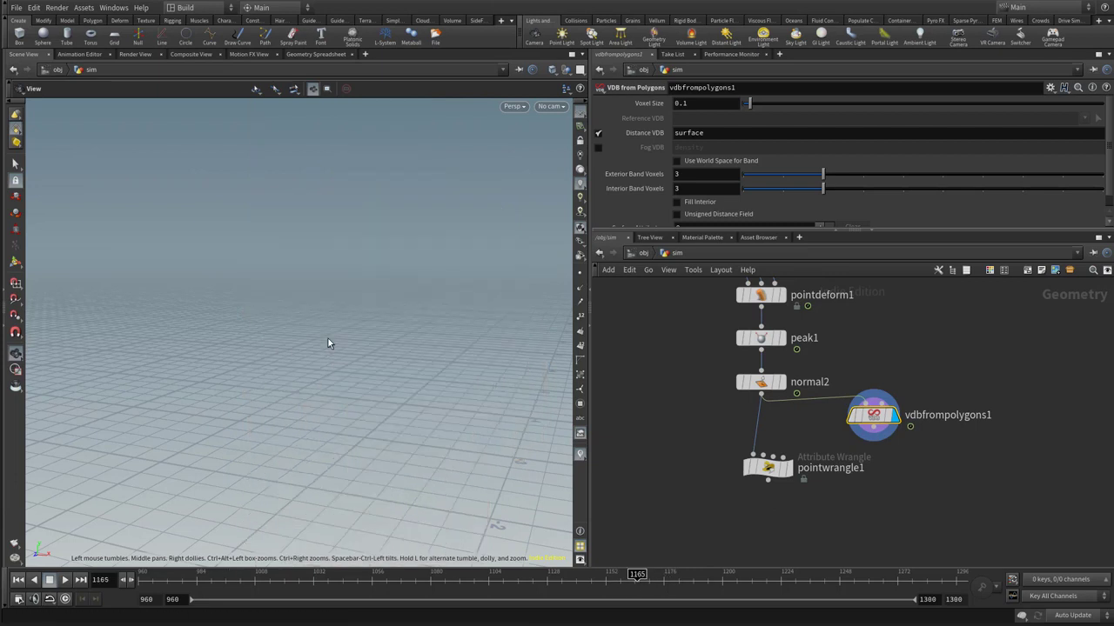
{"action": "key", "text": "f"}
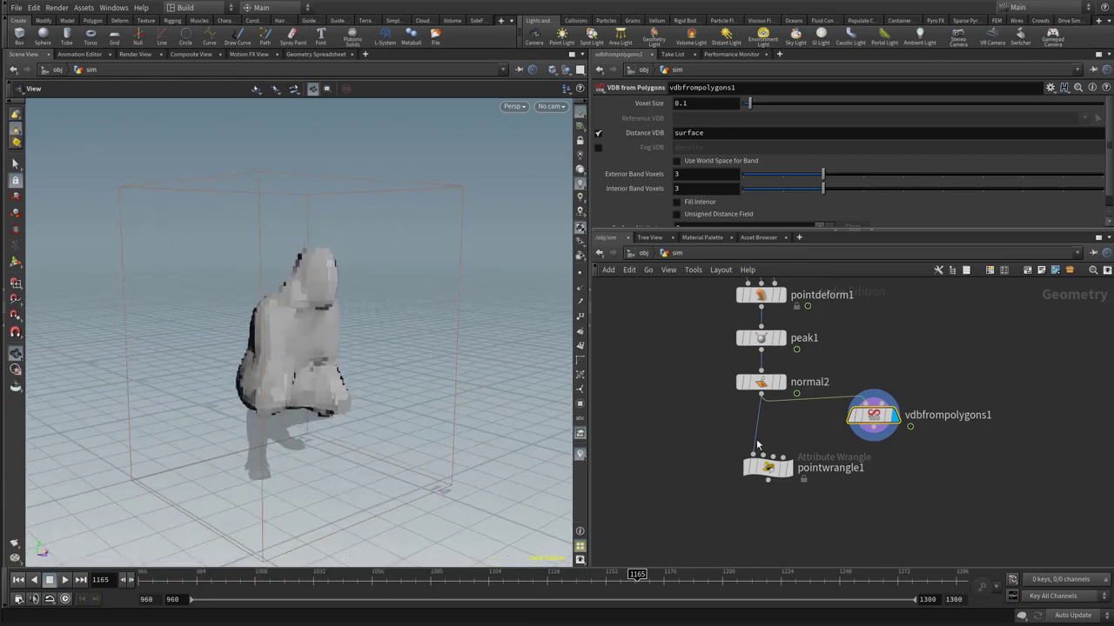
{"action": "left_click", "coordinate": [782, 382]}
{"action": "left_click_drag", "start_coordinate": [344, 410], "coordinate": [413, 409]}
{"action": "right_click_drag", "start_coordinate": [263, 399], "coordinate": [454, 449]}
{"action": "middle_click_drag", "start_coordinate": [454, 449], "coordinate": [465, 370]}
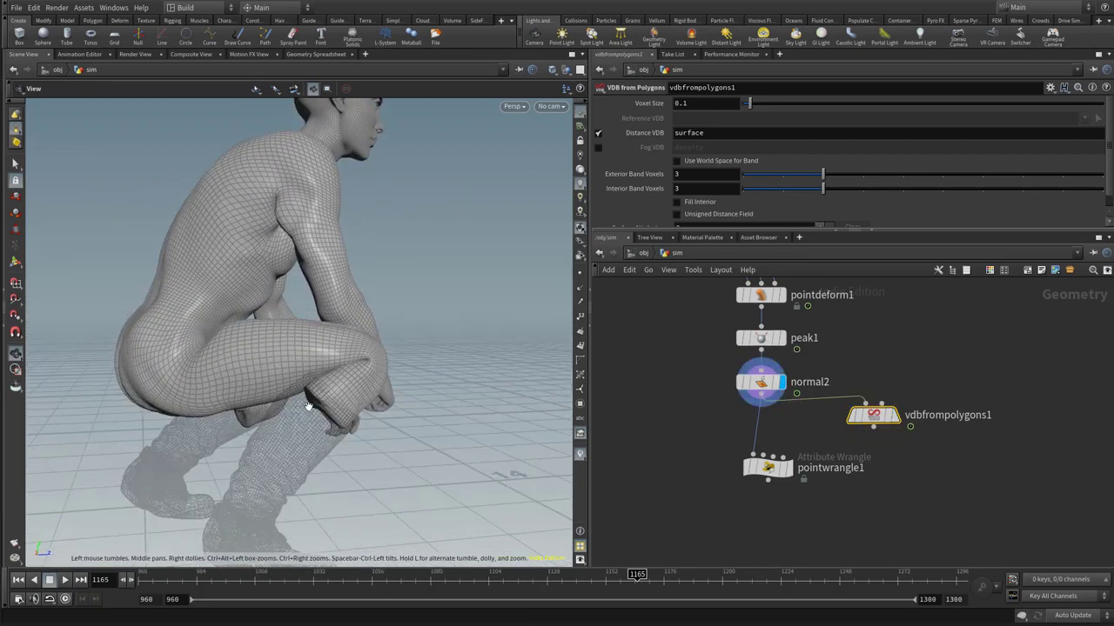
{"action": "right_click_drag", "start_coordinate": [306, 406], "coordinate": [467, 405]}
{"action": "left_click_drag", "start_coordinate": [468, 405], "coordinate": [385, 427]}
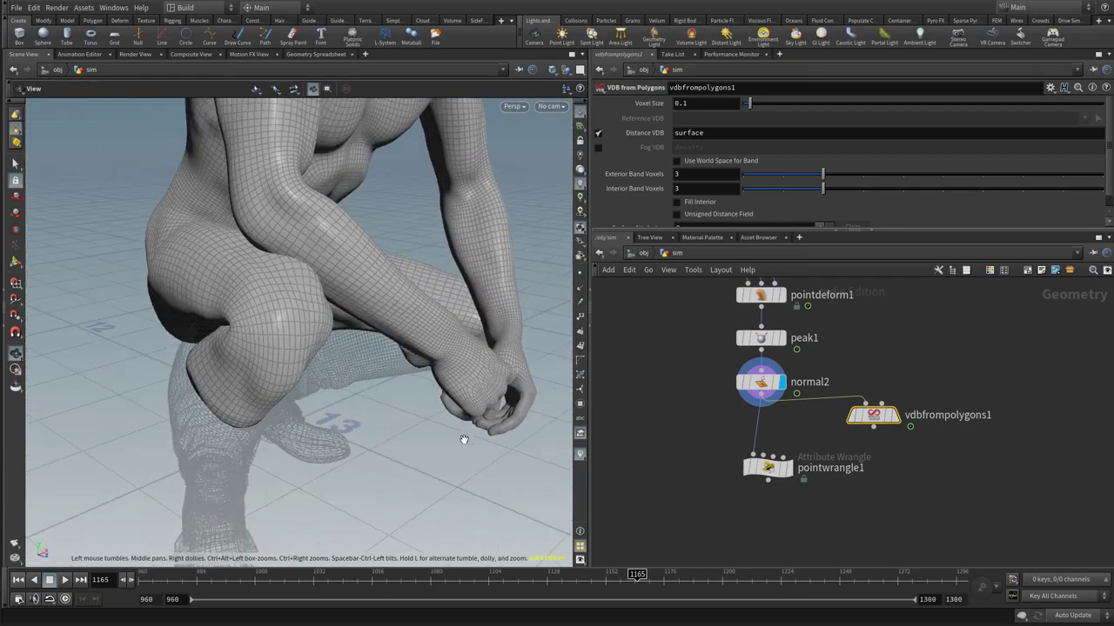
Display the VDB from Polygons result and refine its voxel size first to 0.01, finally to 0.001
{"action": "left_click", "coordinate": [897, 419]}
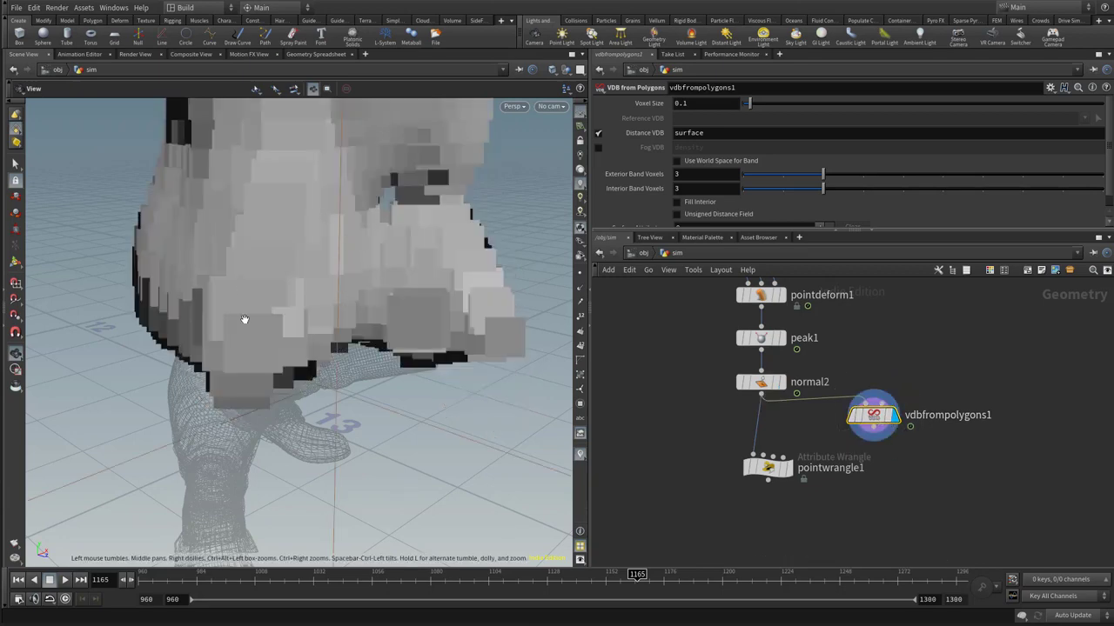
{"action": "left_click", "coordinate": [683, 103]}
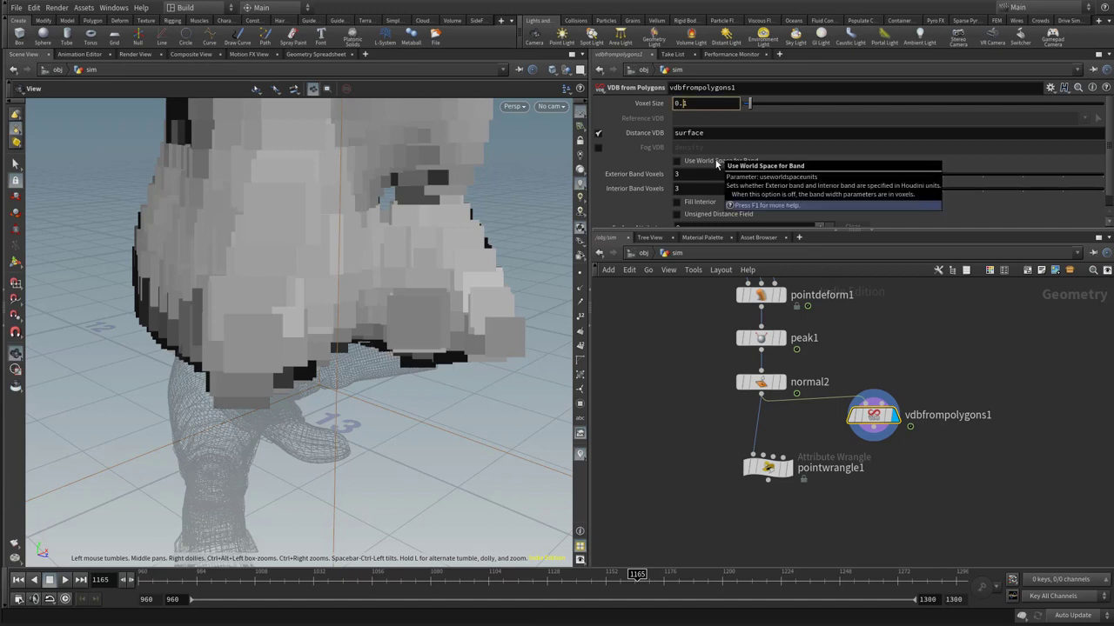
{"action": "type", "text": "0"}
{"action": "key", "text": "Return"}
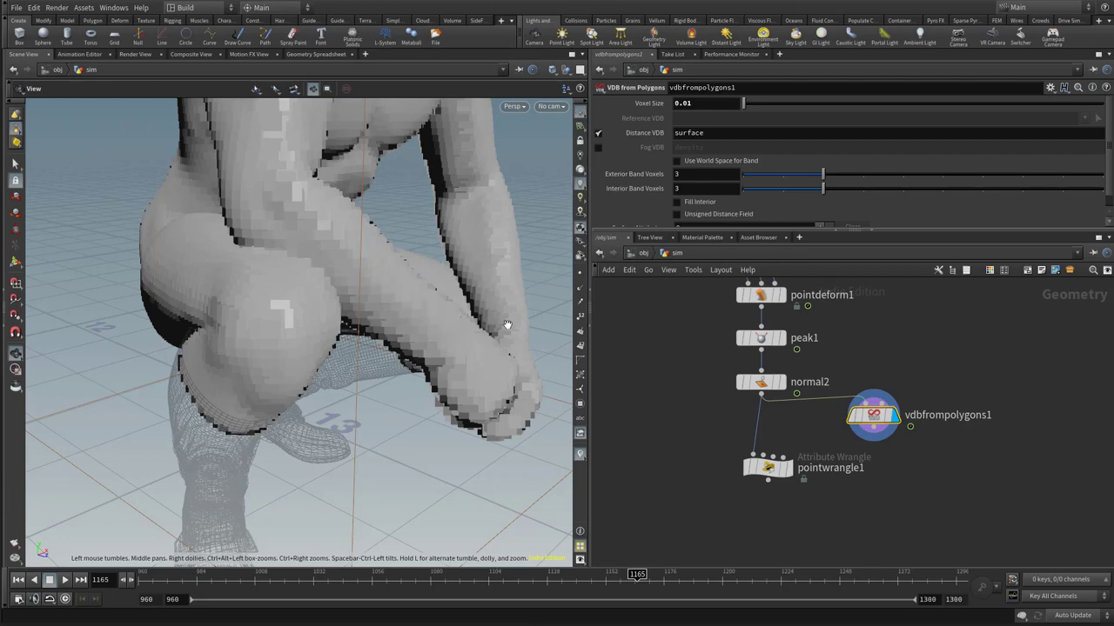
{"action": "left_click", "coordinate": [690, 102]}
{"action": "type", "text": "0"}
{"action": "key", "text": "Return"}
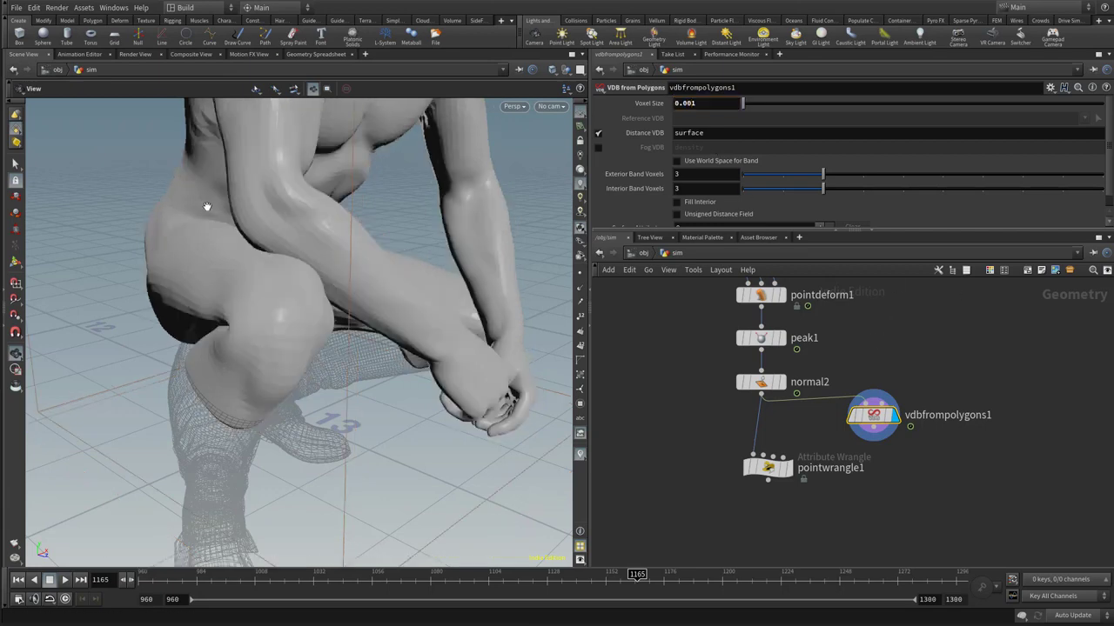
Connect the VDB from Polygons output to the point wrangle's second input and select the wrangle for editing
{"action": "left_click_drag", "start_coordinate": [367, 316], "coordinate": [391, 316]}
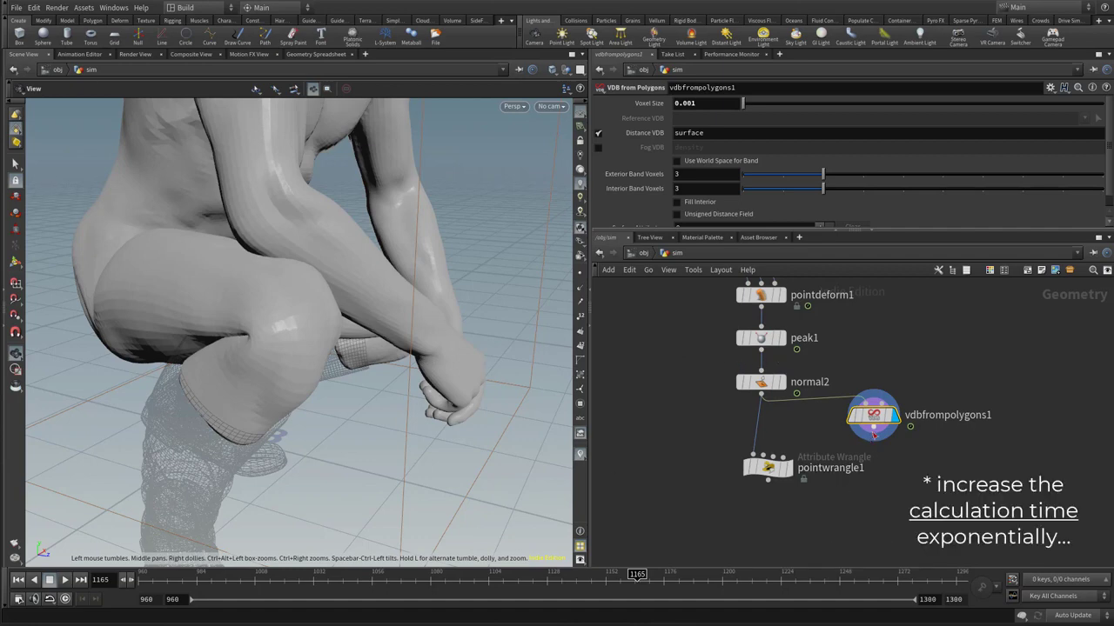
{"action": "left_click_drag", "start_coordinate": [873, 429], "coordinate": [769, 468]}
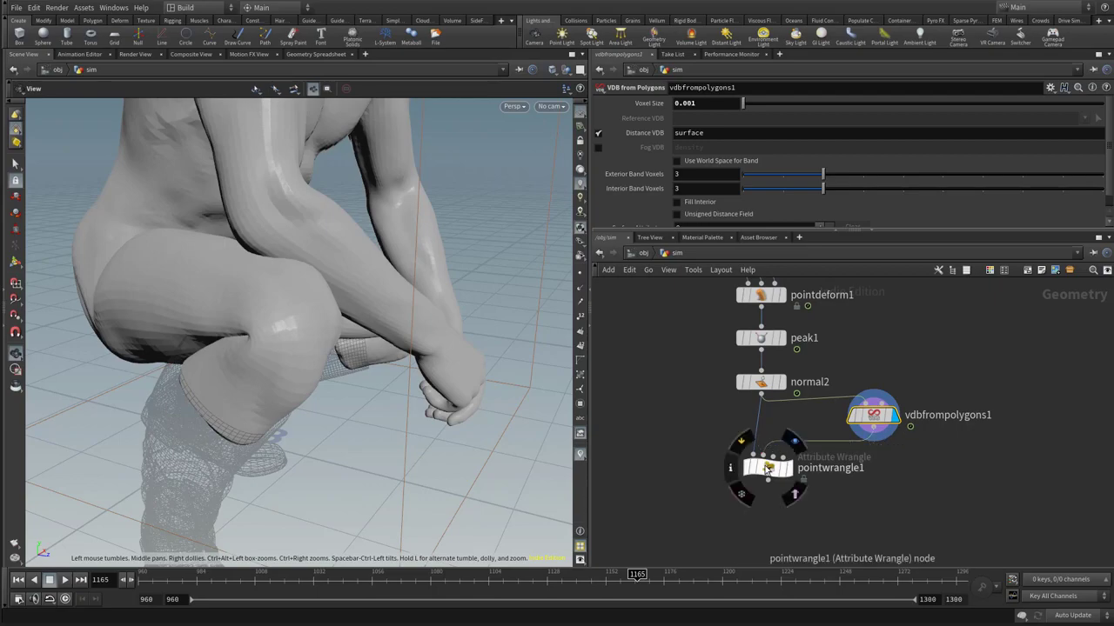
{"action": "left_click", "coordinate": [766, 468]}
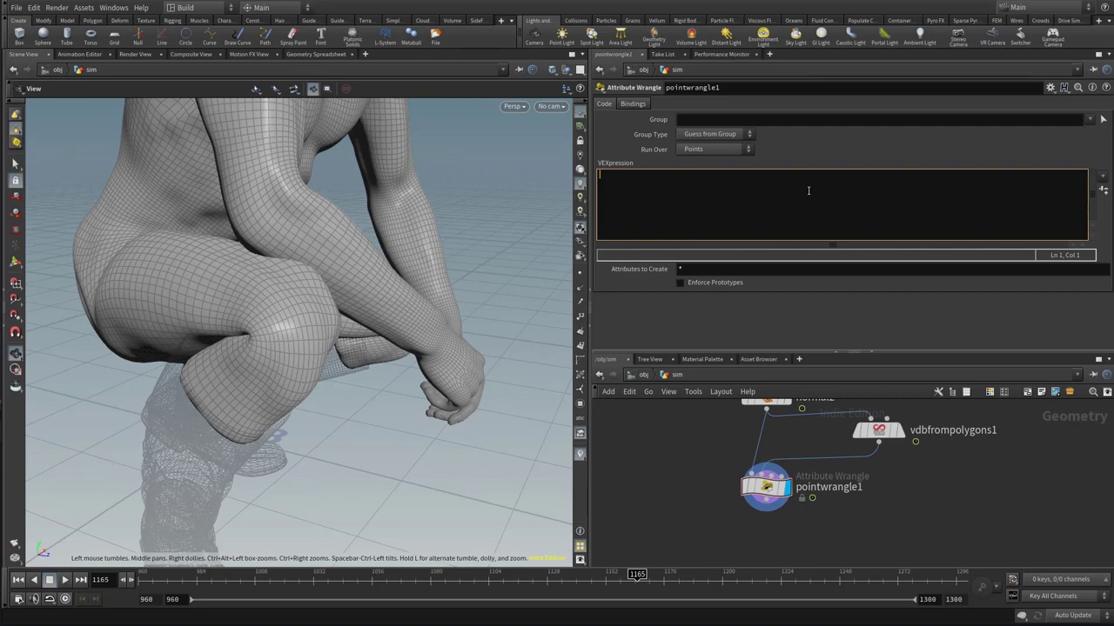
Write the wrangle's first code line: vector above = @P + @N * chf("threshold");
{"action": "type", "text": "vector abvo"}
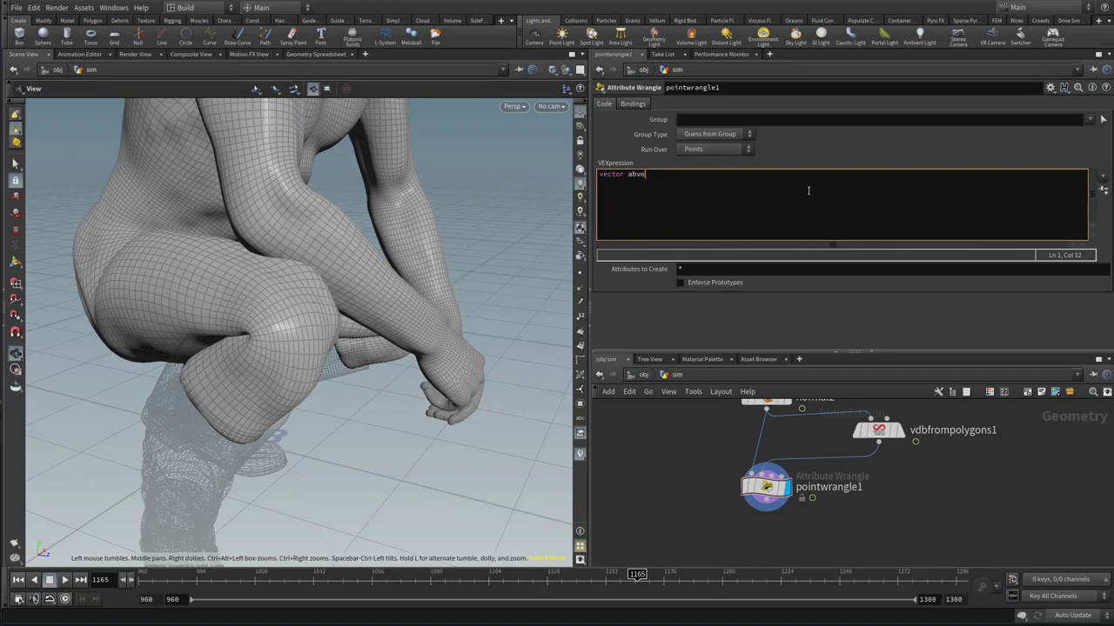
{"action": "key", "text": "BackSpace"}
{"action": "key", "text": "BackSpace"}
{"action": "type", "text": "ove"}
{"action": "type", "text": " = @P"}
{"action": "type", "text": " -"}
{"action": "type", "text": " @"}
{"action": "type", "text": "N"}
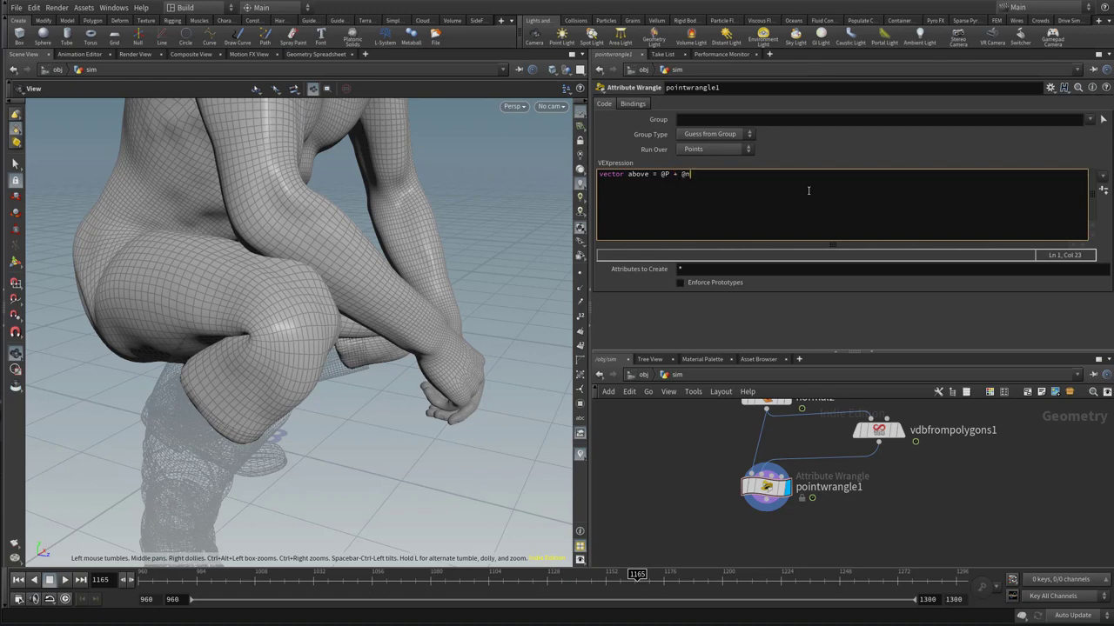
{"action": "type", "text": "* chf(\"threshold\");"}
{"action": "key", "text": "Return"}
Create the wrangle's Threshold parameter from the code and set it to 0.1
{"action": "left_click", "coordinate": [1103, 189]}
{"action": "left_click_drag", "start_coordinate": [615, 288], "coordinate": [603, 287]}
{"action": "type", "text": "0.0"}
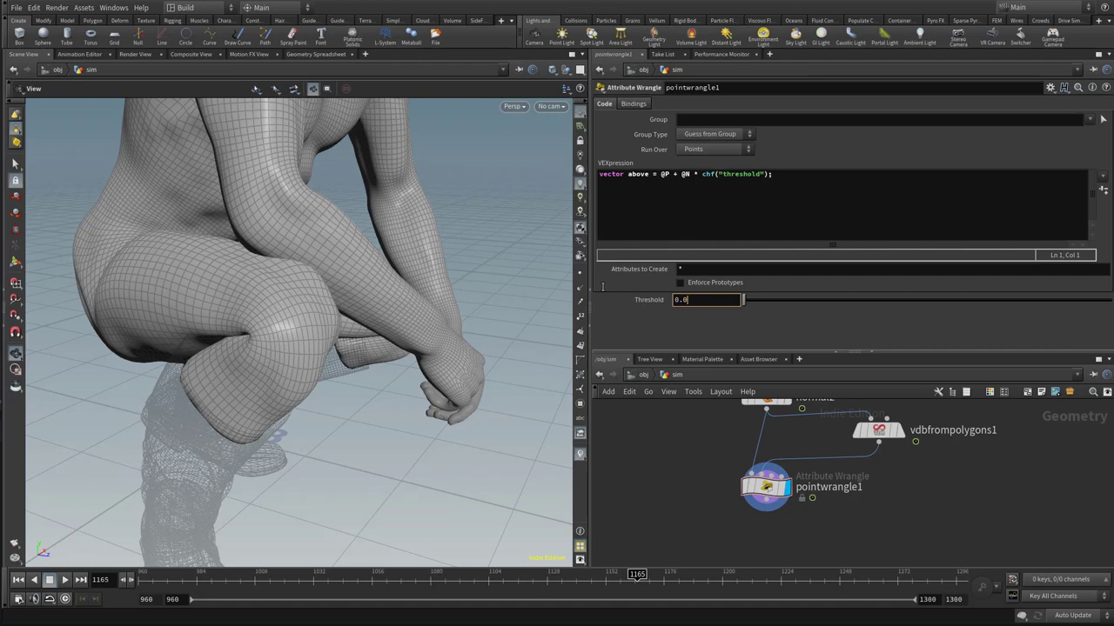
{"action": "key", "text": "BackSpace"}
{"action": "type", "text": "1"}
{"action": "key", "text": "Return"}
Add a code line that samples the VDB at the offset position: f@phi = volumesample(1,0,above);
{"action": "left_click", "coordinate": [801, 207]}
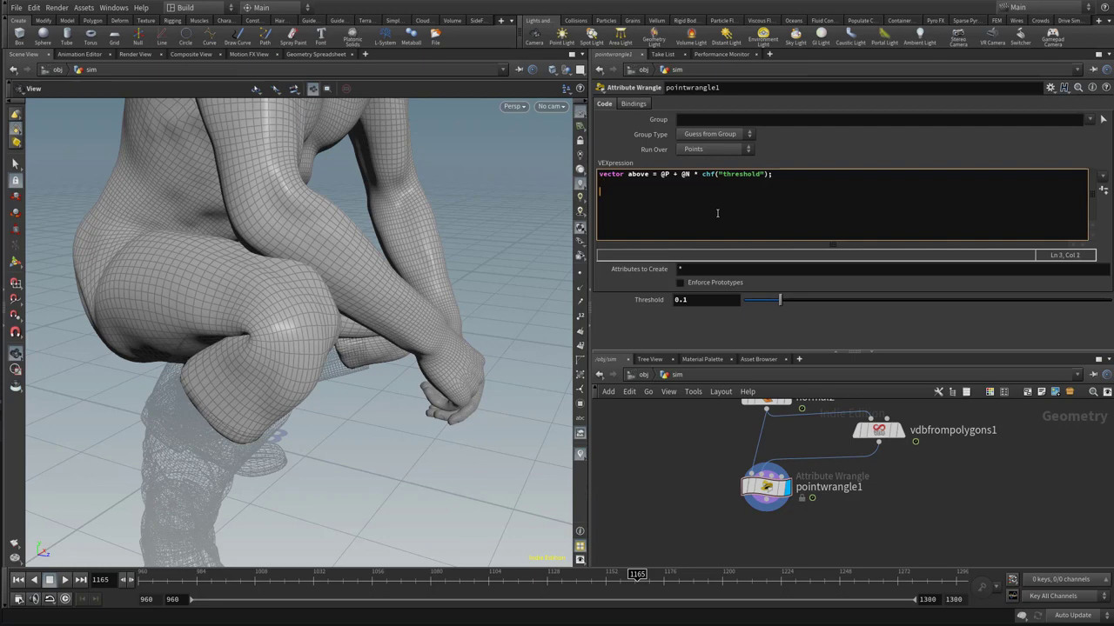
{"action": "type", "text": "f@phi"}
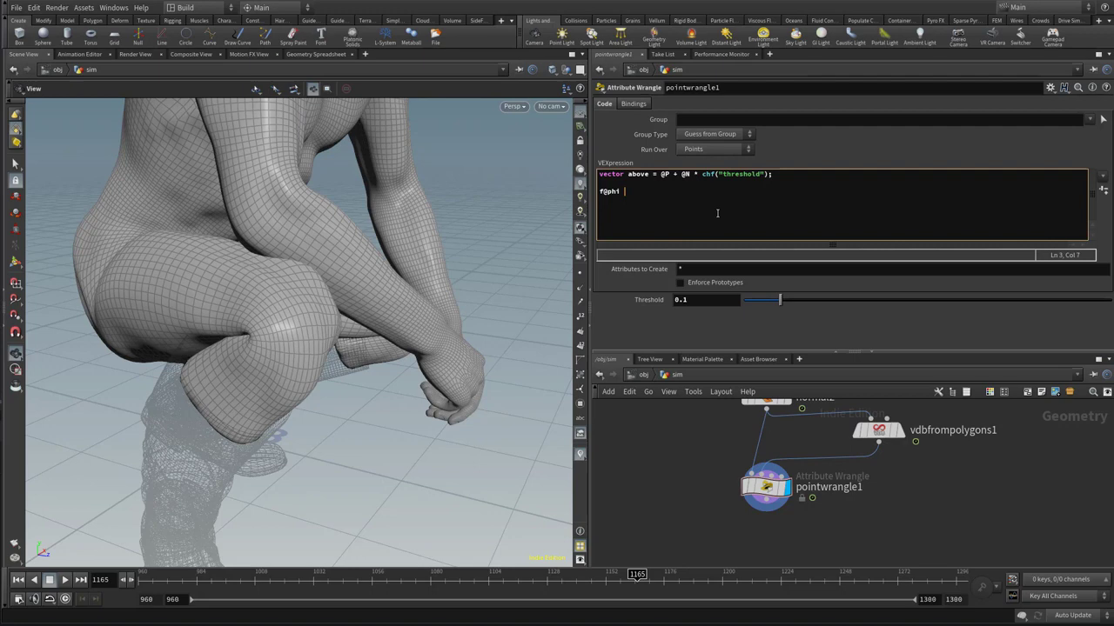
{"action": "type", "text": "= volumes"}
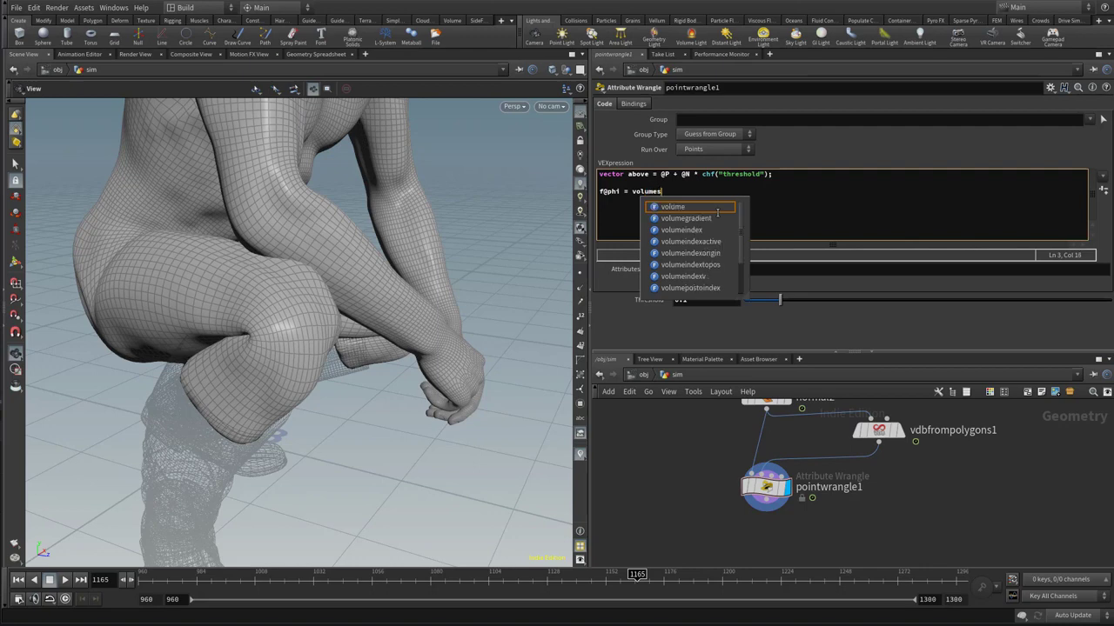
{"action": "type", "text": "am"}
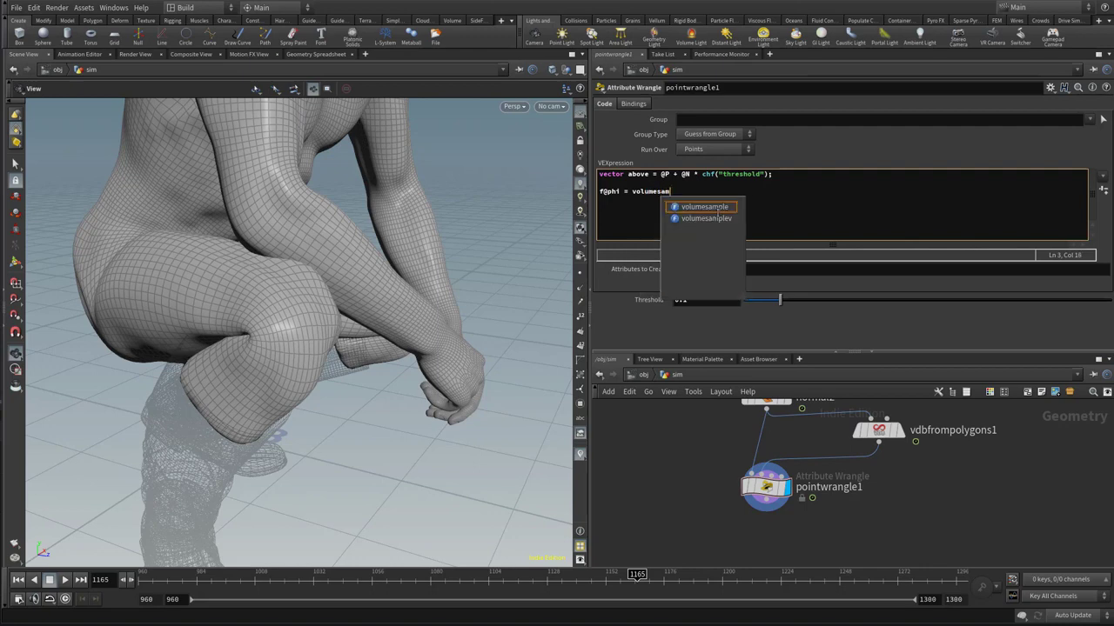
{"action": "type", "text": "ple("}
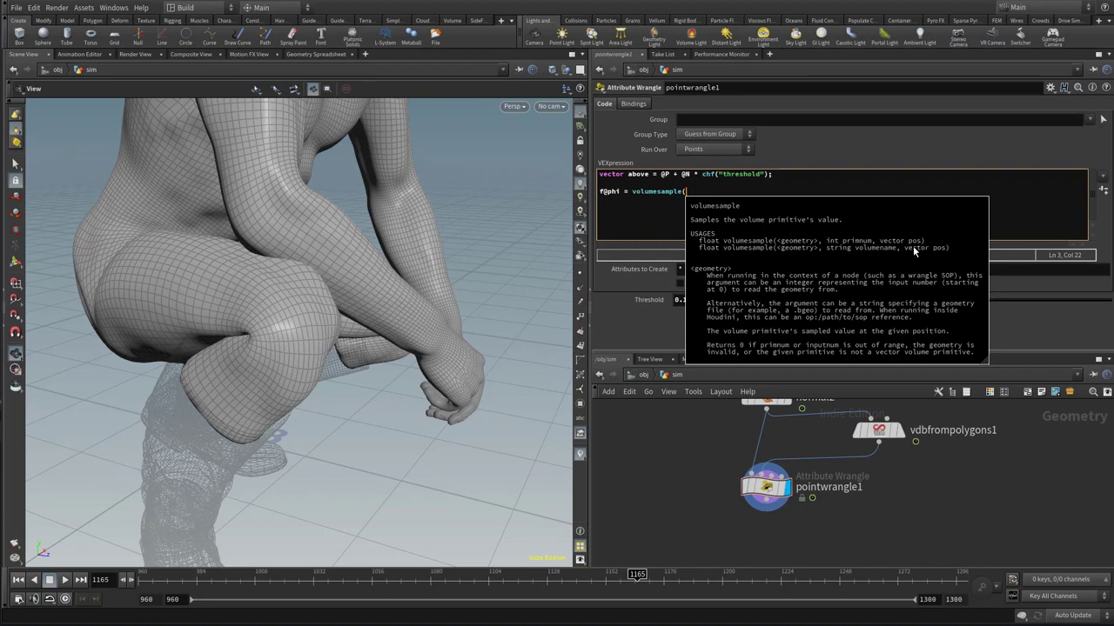
{"action": "left_click", "coordinate": [717, 191]}
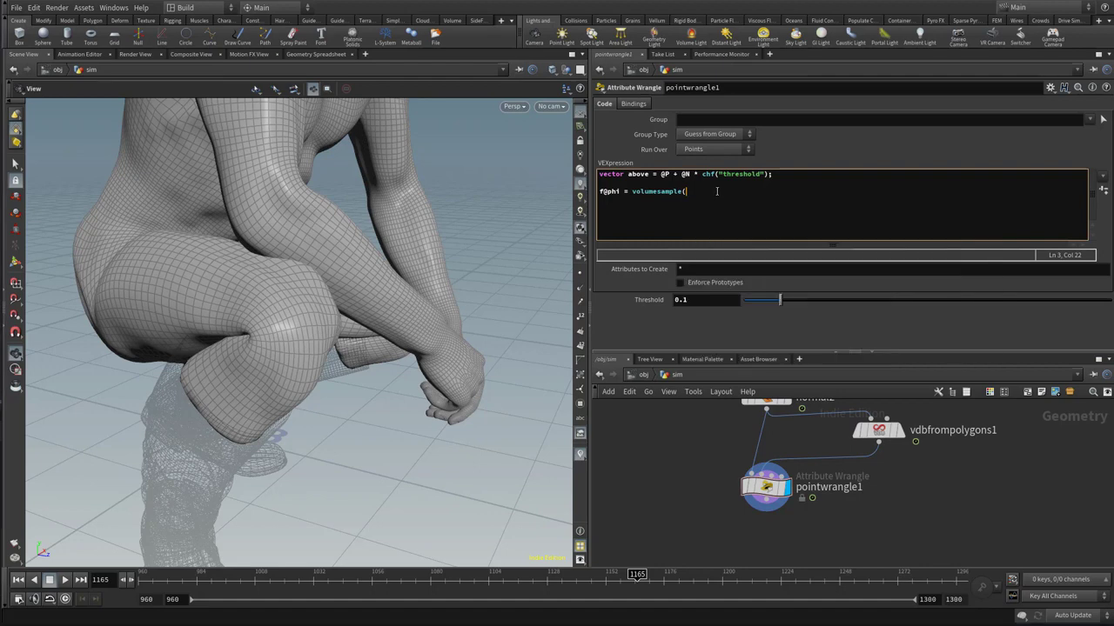
{"action": "type", "text": "1, 0, above);"}
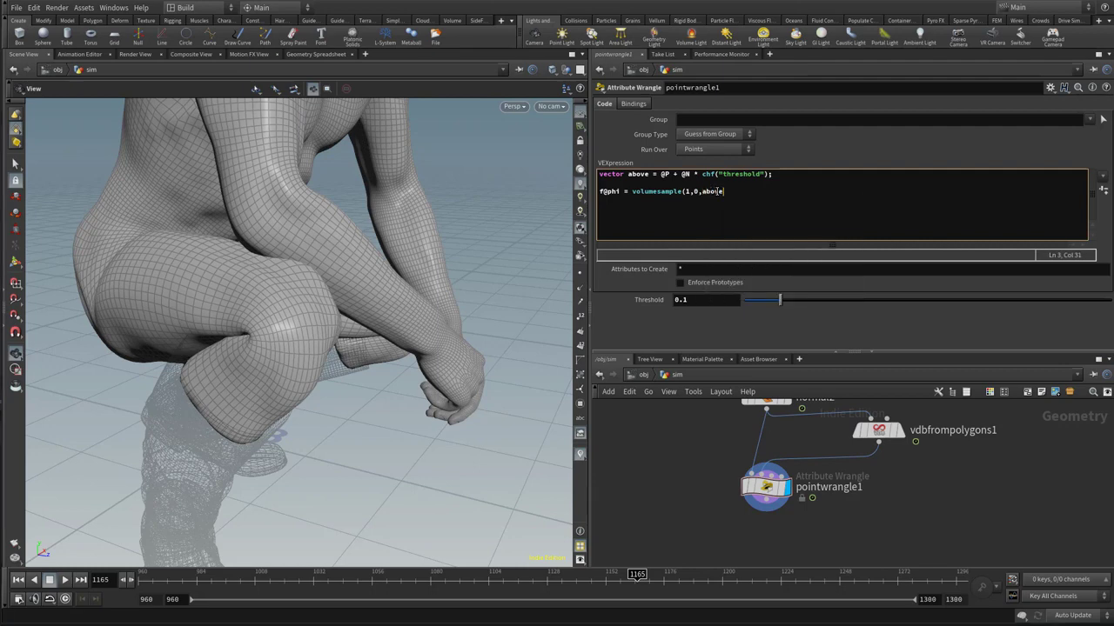
Below the volume sample line, add the condition if (f@phi < 0.0)
{"action": "key", "text": "Return"}
Give the if condition an empty block enclosed in curly braces
{"action": "key", "text": "Return"}
{"action": "type", "text": "if "}
{"action": "type", "text": "f@phe"}
{"action": "key", "text": "Escape"}
{"action": "key", "text": "BackSpace"}
{"action": "type", "text": "i <"}
{"action": "key", "text": "Left"}
{"action": "key", "text": "Left"}
{"action": "key", "text": "Left"}
{"action": "type", "text": "("}
{"action": "key", "text": "Right"}
{"action": "key", "text": "Right"}
{"action": "key", "text": "Right"}
{"action": "key", "text": "Right"}
{"action": "key", "text": "Right"}
{"action": "key", "text": "Right"}
{"action": "type", "text": "0.0) {"}
{"action": "key", "text": "Return"}
{"action": "key", "text": "Return"}
{"action": "type", "text": "}"}
{"action": "key", "text": "Return"}
{"action": "key", "text": "Return"}
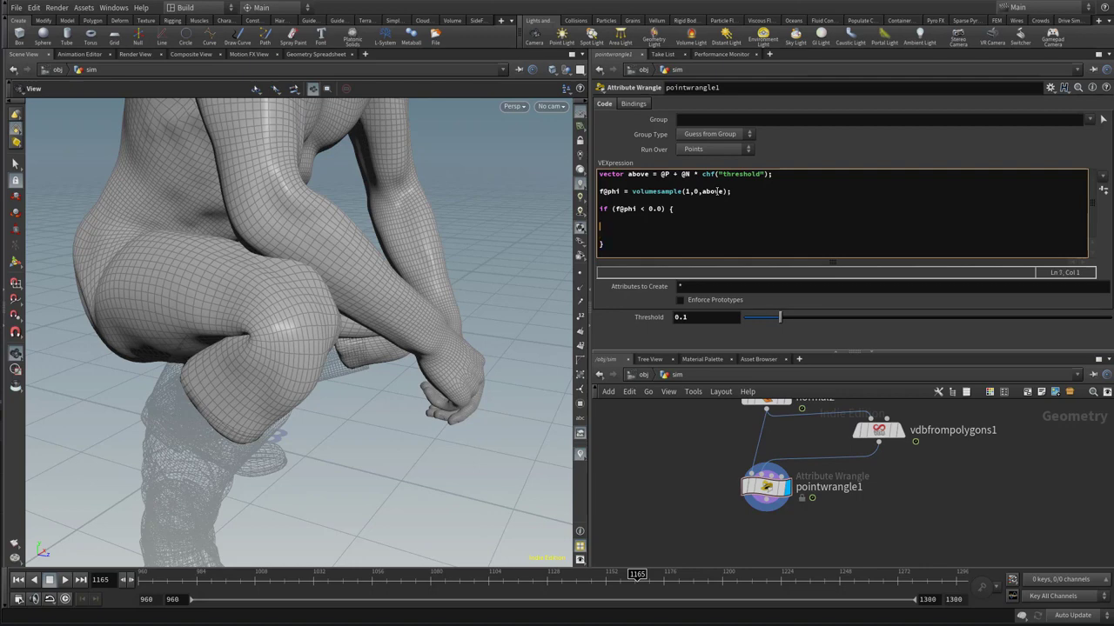
Inside the if block, write the inward point displacement @P -= @N * chf("offset")
{"action": "type", "text": "@P"}
{"action": "type", "text": "-= @N * chf(\"offset\") *"}
Extend the displacement line inside the if block with the multiplier * abs(f@phi)
{"action": "type", "text": "abs("}
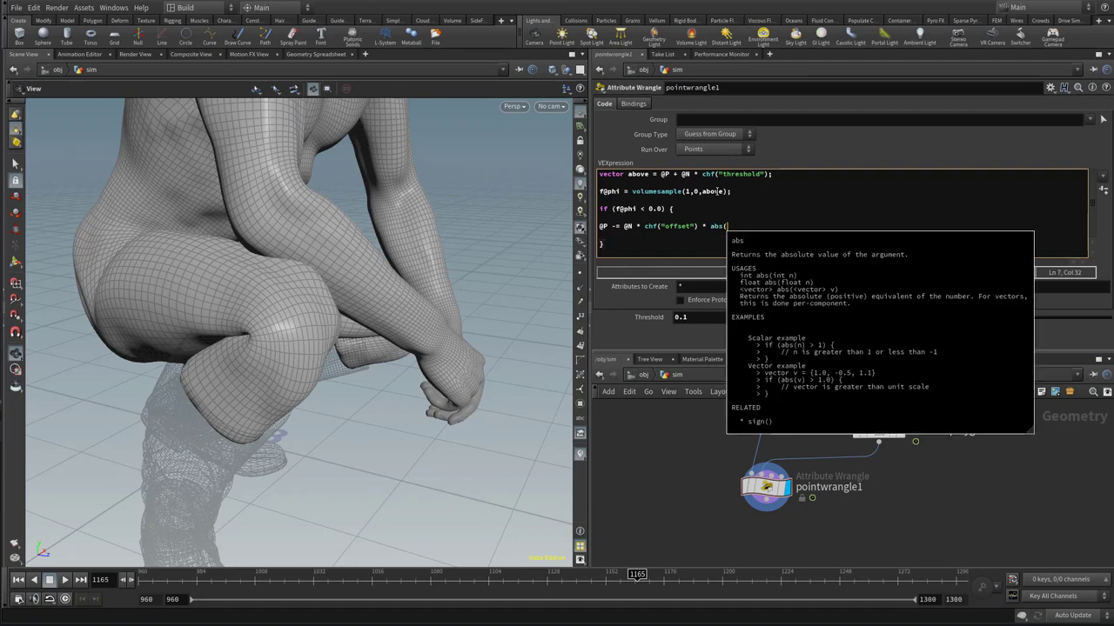
{"action": "type", "text": "f@"}
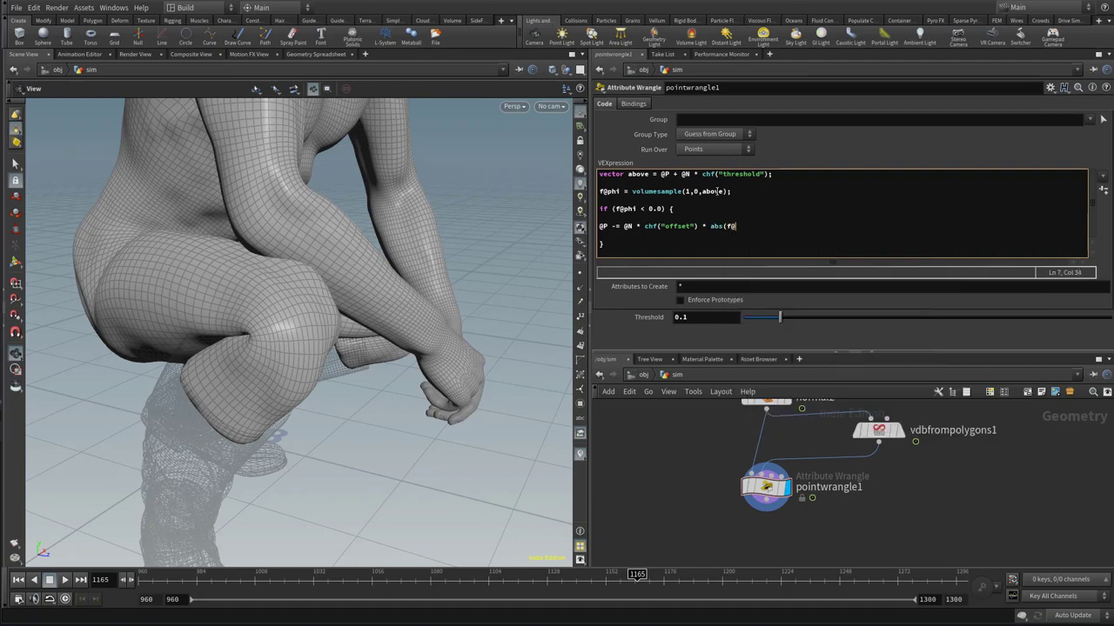
{"action": "type", "text": "phi) +1.0)"}
Add + 1.0 to the abs(f@phi) term, enclose the sum in parentheses and end the statement with a semicolon
{"action": "key", "text": "Right"}
{"action": "type", "text": "("}
{"action": "key", "text": "Right"}
{"action": "key", "text": "Right"}
{"action": "key", "text": "Right"}
{"action": "key", "text": "Right"}
{"action": "key", "text": "Right"}
{"action": "key", "text": "Right"}
{"action": "key", "text": "Right"}
{"action": "key", "text": "Right"}
{"action": "key", "text": "Right"}
{"action": "key", "text": "Right"}
{"action": "key", "text": "Right"}
{"action": "key", "text": "Right"}
{"action": "key", "text": "Right"}
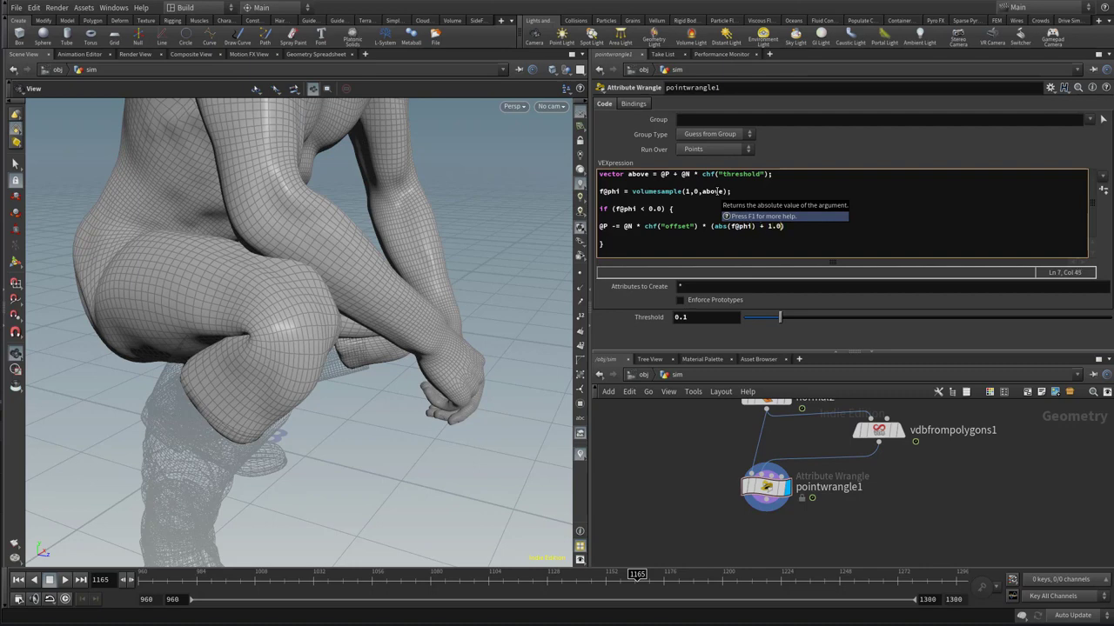
{"action": "key", "text": "Right"}
{"action": "type", "text": ";"}
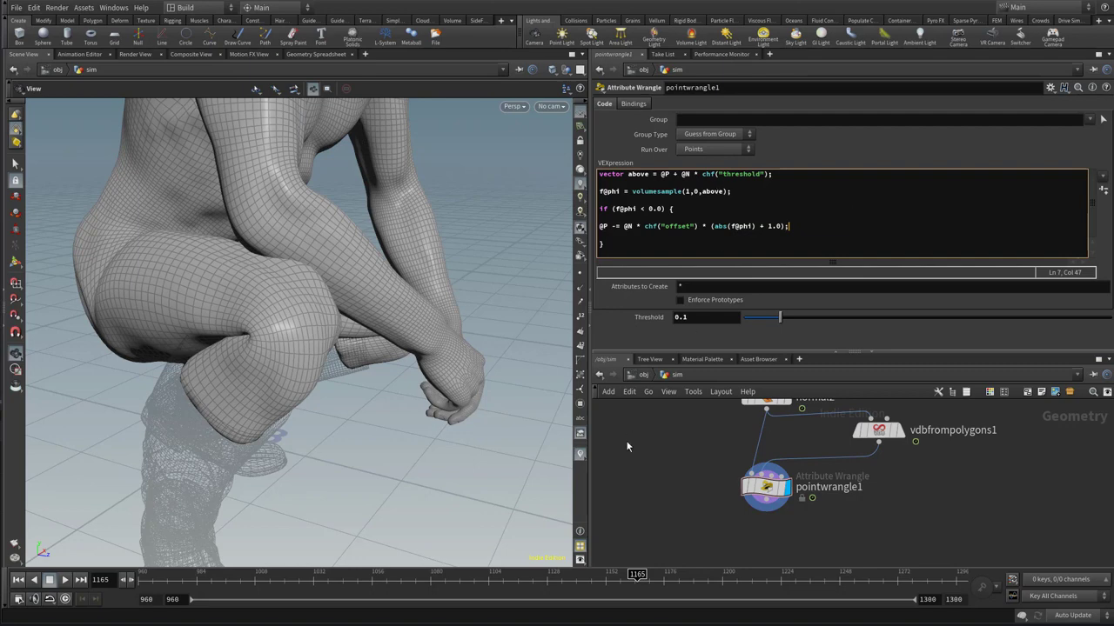
Generate the wrangle's Offset parameter from the code and adjust Threshold to 0.019 and Offset to 0.033
{"action": "left_click_drag", "start_coordinate": [350, 262], "coordinate": [347, 266]}
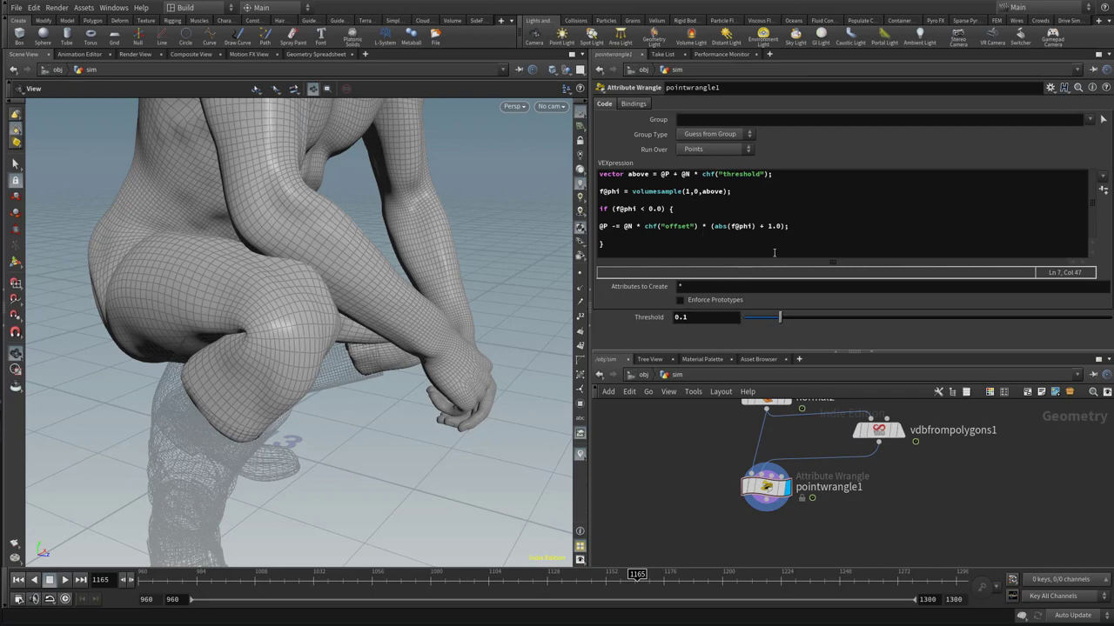
{"action": "left_click", "coordinate": [1103, 189]}
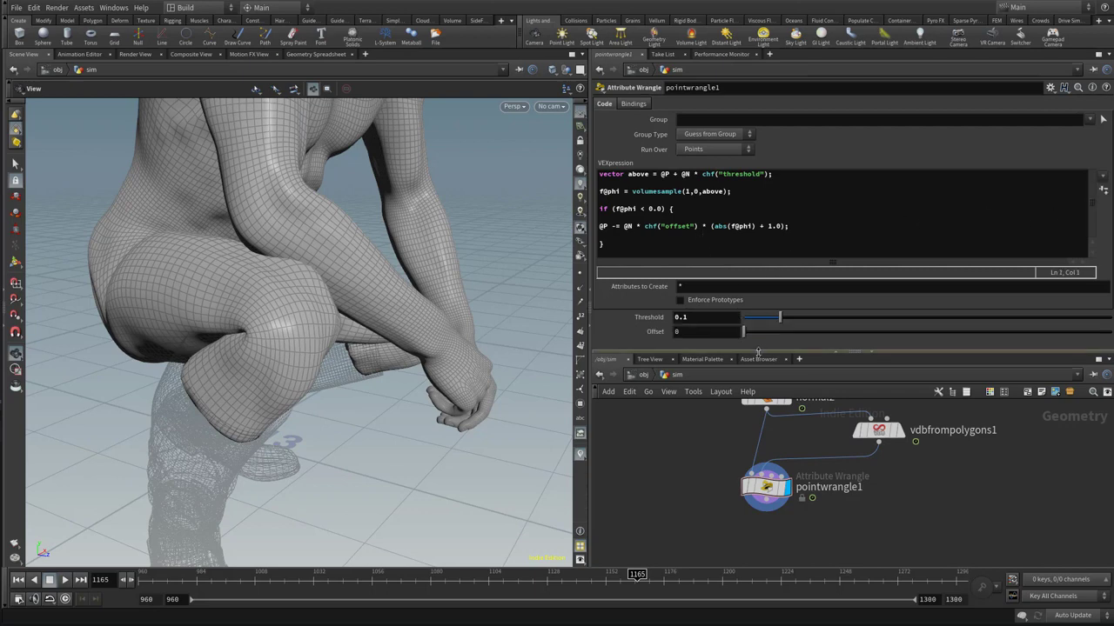
{"action": "mouse_move", "coordinate": [744, 331]}
{"action": "left_mouse_down"}
{"action": "mouse_move", "coordinate": [765, 333]}
{"action": "mouse_move", "coordinate": [737, 318]}
{"action": "mouse_move", "coordinate": [772, 323]}
{"action": "mouse_move", "coordinate": [737, 315]}
{"action": "mouse_move", "coordinate": [751, 315]}
{"action": "left_mouse_up"}
Restrict the point wrangle to the body_grp group
{"action": "left_click_drag", "start_coordinate": [442, 306], "coordinate": [497, 391]}
{"action": "left_click", "coordinate": [1088, 119]}
{"action": "left_click", "coordinate": [1088, 154]}
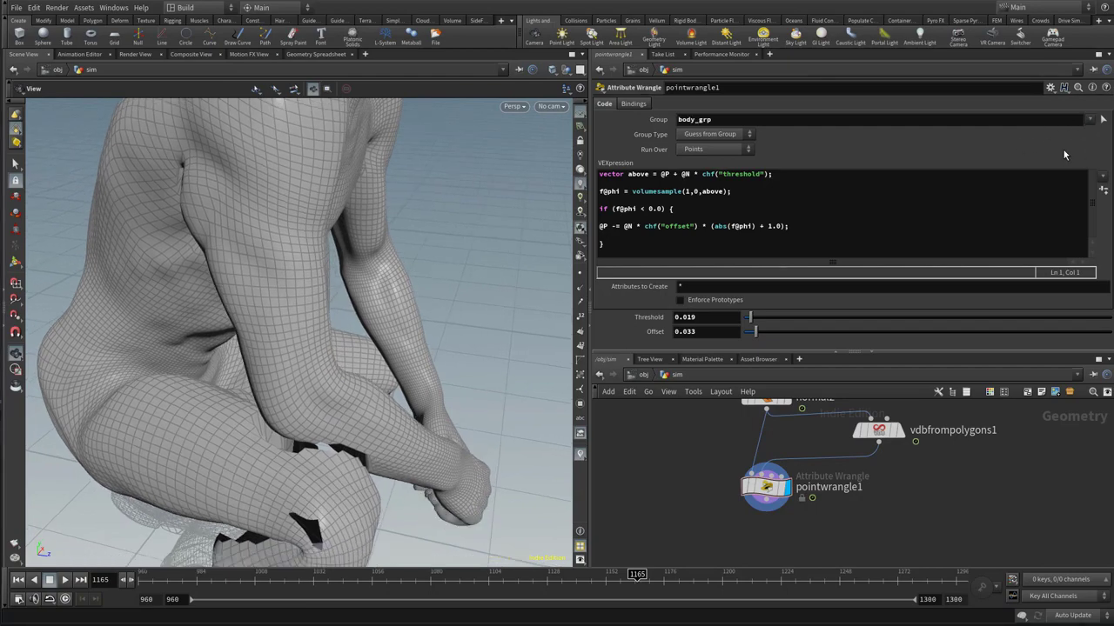
Set the wrangle's Offset to 0.01
{"action": "mouse_move", "coordinate": [439, 334]}
{"action": "left_mouse_down"}
{"action": "mouse_move", "coordinate": [450, 353]}
{"action": "mouse_move", "coordinate": [415, 343]}
{"action": "mouse_move", "coordinate": [438, 353]}
{"action": "left_mouse_up"}
{"action": "right_click_drag", "start_coordinate": [438, 354], "coordinate": [420, 337]}
{"action": "mouse_move", "coordinate": [421, 337]}
{"action": "left_mouse_down"}
{"action": "mouse_move", "coordinate": [440, 351]}
{"action": "mouse_move", "coordinate": [390, 368]}
{"action": "mouse_move", "coordinate": [293, 335]}
{"action": "mouse_move", "coordinate": [373, 294]}
{"action": "mouse_move", "coordinate": [401, 398]}
{"action": "mouse_move", "coordinate": [430, 329]}
{"action": "left_mouse_up"}
{"action": "left_click_drag", "start_coordinate": [700, 331], "coordinate": [687, 331]}
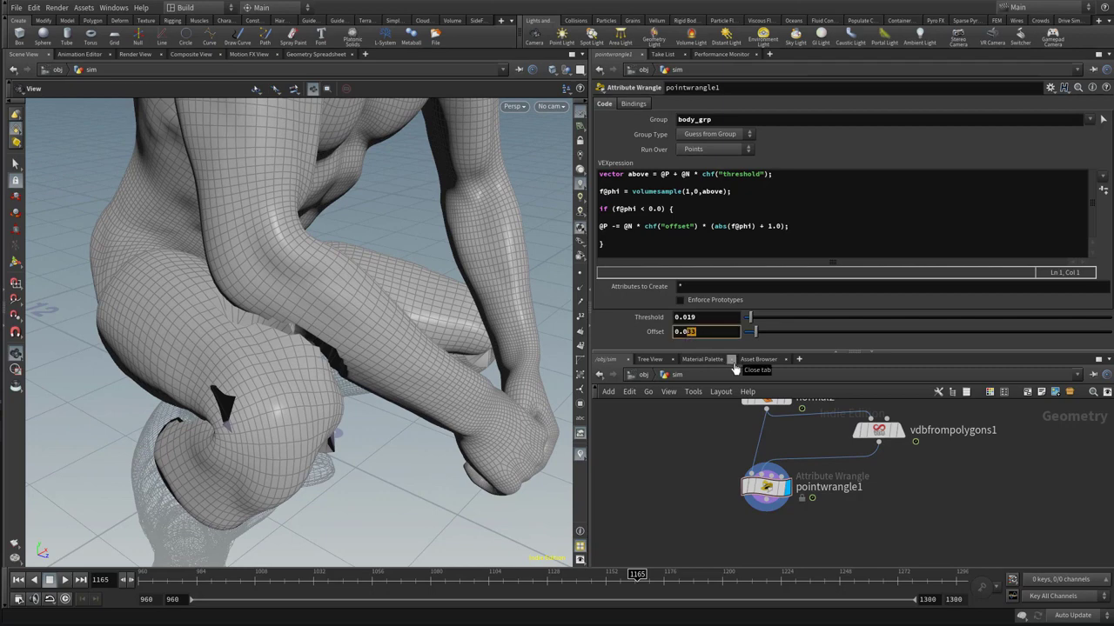
{"action": "type", "text": "01"}
{"action": "key", "text": "Left"}
{"action": "key", "text": "BackSpace"}
{"action": "key", "text": "Return"}
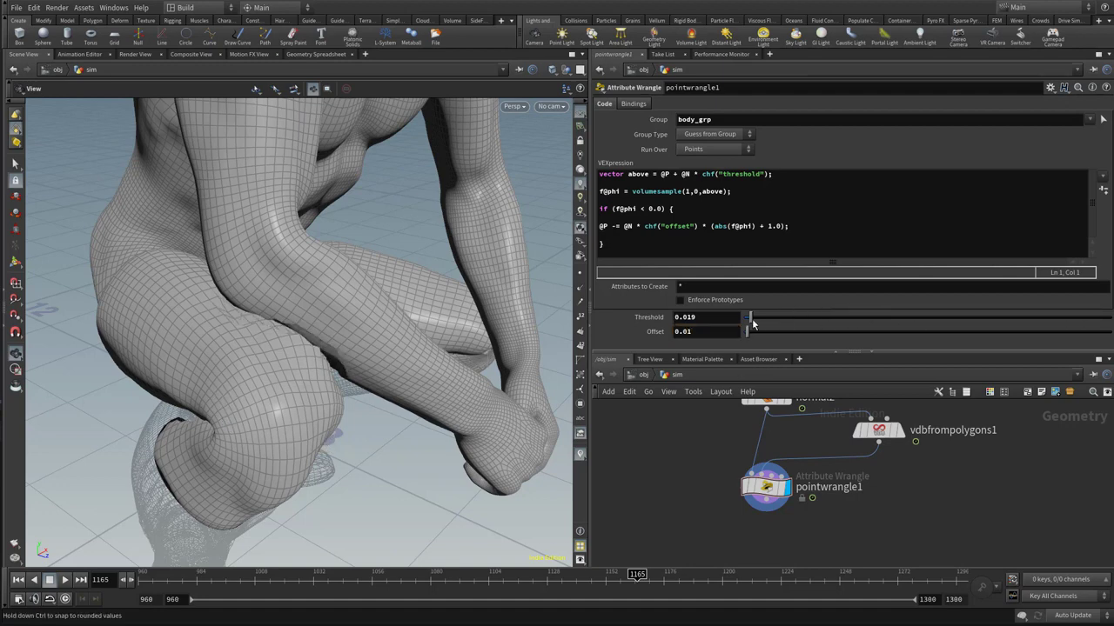
Set the wrangle's Threshold to 0.025
{"action": "left_click_drag", "start_coordinate": [697, 318], "coordinate": [684, 318]}
{"action": "type", "text": "25"}
{"action": "key", "text": "Return"}
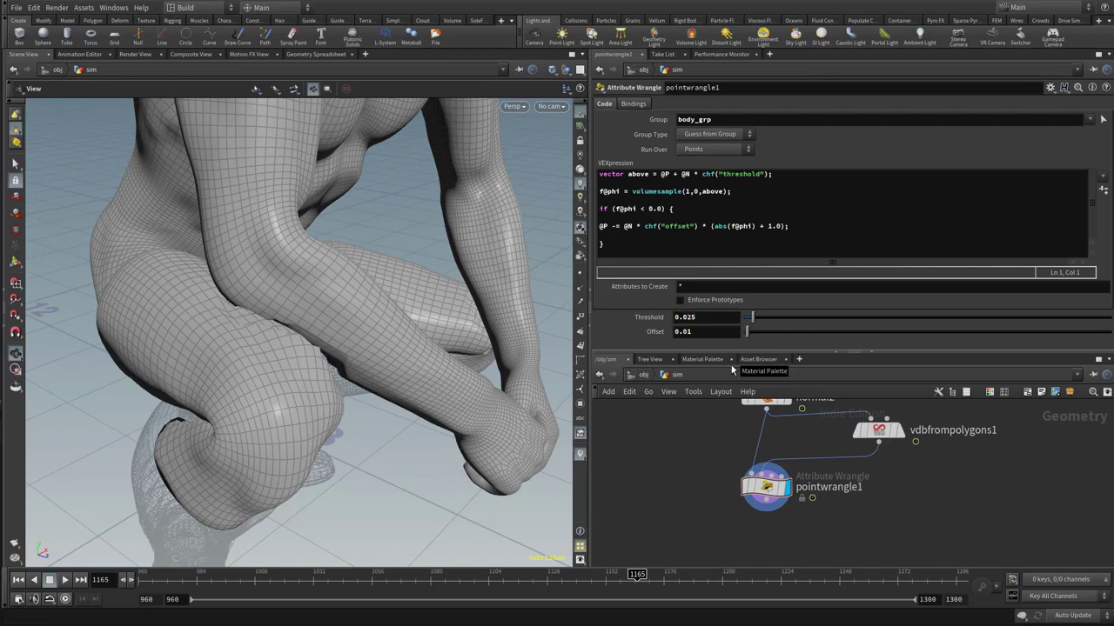
Tidy the if block by removing its blank lines and indenting the @P displacement line
{"action": "left_click_drag", "start_coordinate": [368, 365], "coordinate": [409, 348]}
{"action": "left_click", "coordinate": [601, 228]}
{"action": "key", "text": "Up"}
{"action": "key", "text": "BackSpace"}
{"action": "key", "text": "BackSpace"}
{"action": "key", "text": "BackSpace"}
{"action": "key", "text": "BackSpace"}
{"action": "key", "text": "Down"}
{"action": "key", "text": "Down"}
{"action": "key", "text": "BackSpace"}
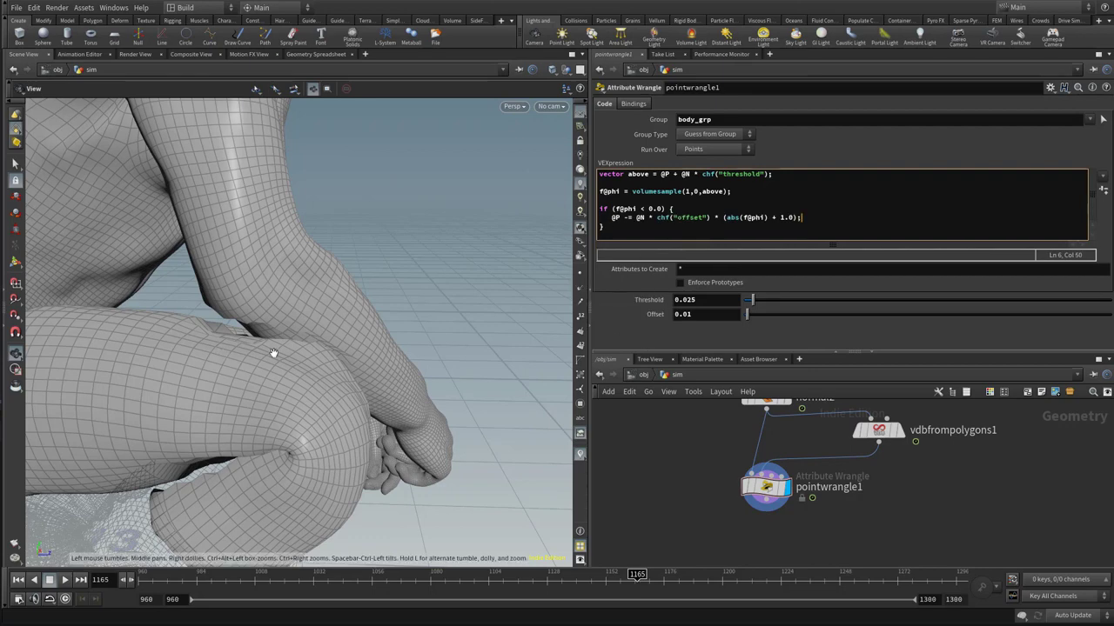
Insert the line f@val = 0.0; directly above the if condition
{"action": "left_click_drag", "start_coordinate": [272, 353], "coordinate": [346, 358]}
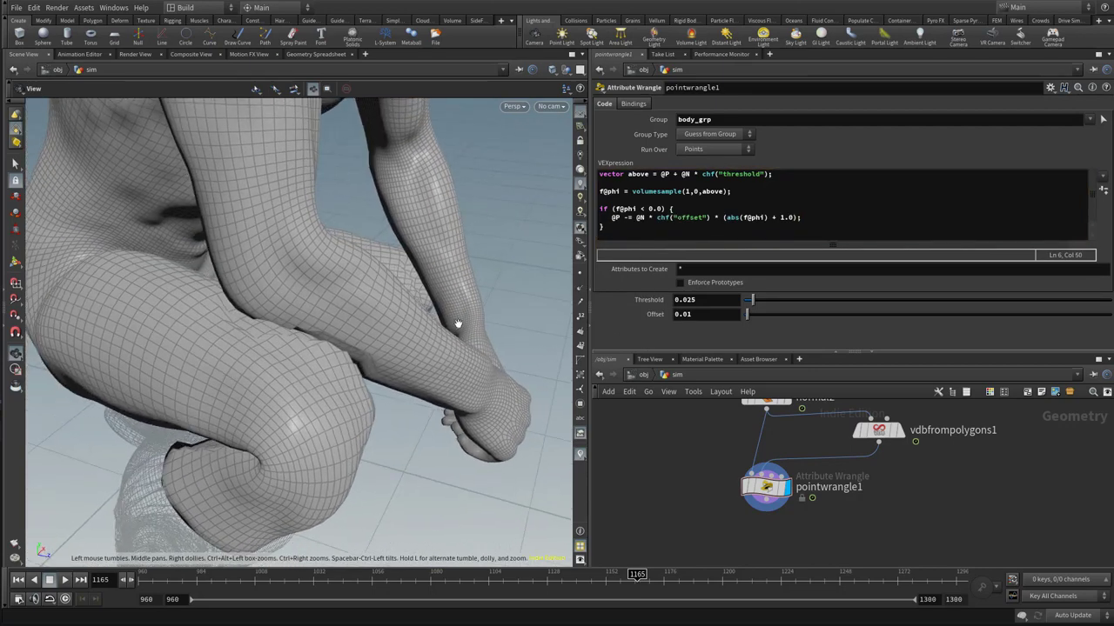
{"action": "left_click", "coordinate": [629, 201]}
{"action": "key", "text": "Return"}
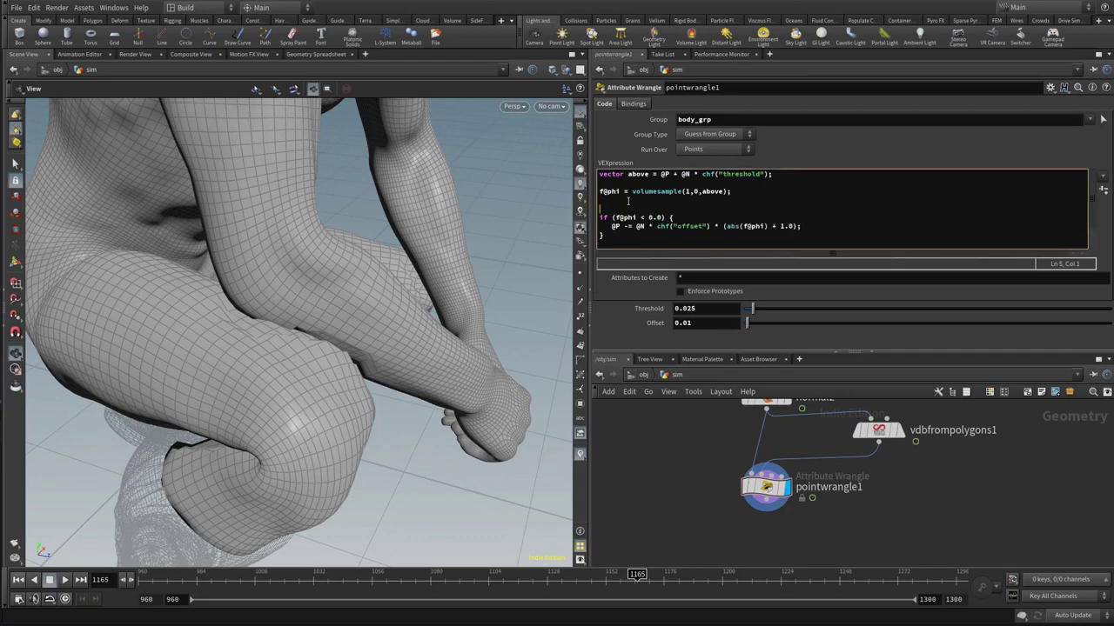
{"action": "type", "text": "f@val"}
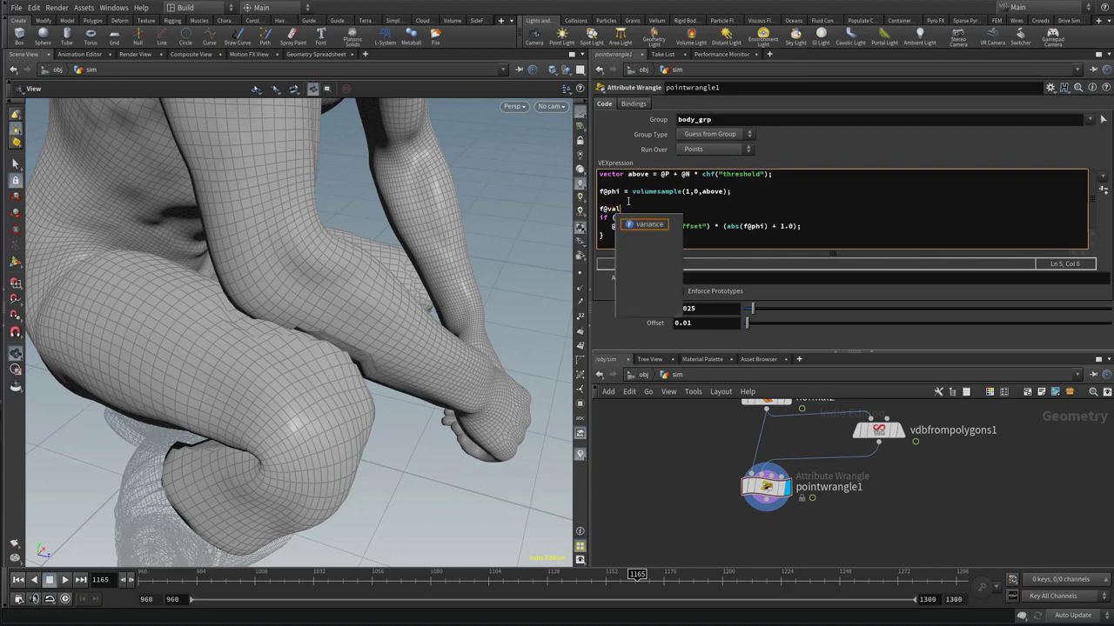
{"action": "type", "text": " = 0.0;"}
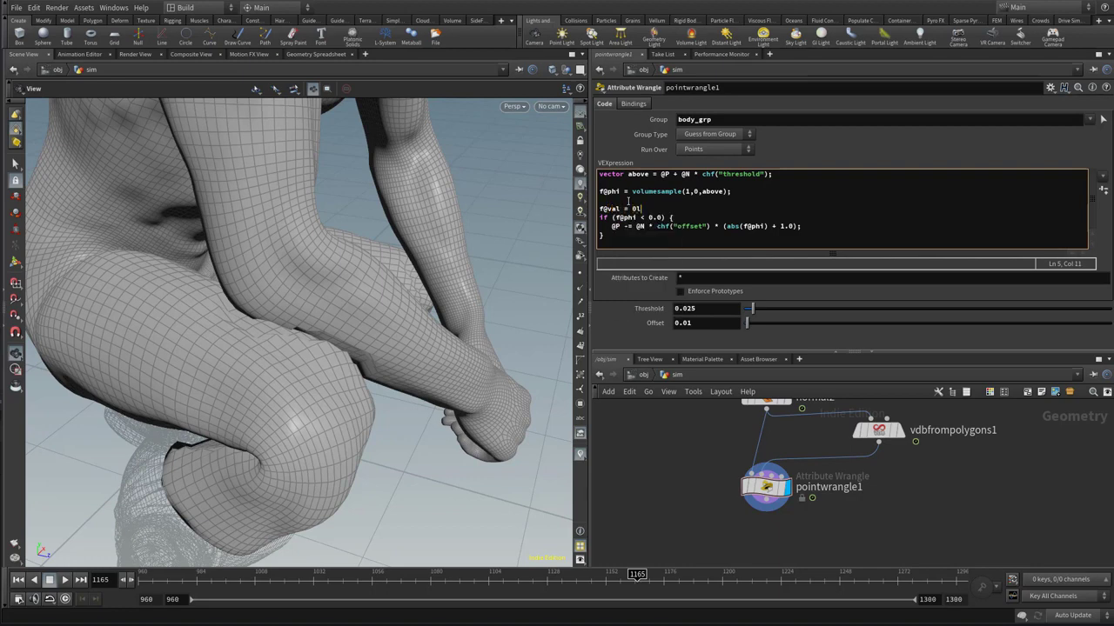
{"action": "key", "text": "Left"}
{"action": "key", "text": "Left"}
{"action": "key", "text": "Down"}
Inside the if block, add the line f@val = 1.0; below the displacement statement
{"action": "left_click", "coordinate": [811, 229]}
{"action": "key", "text": "Return"}
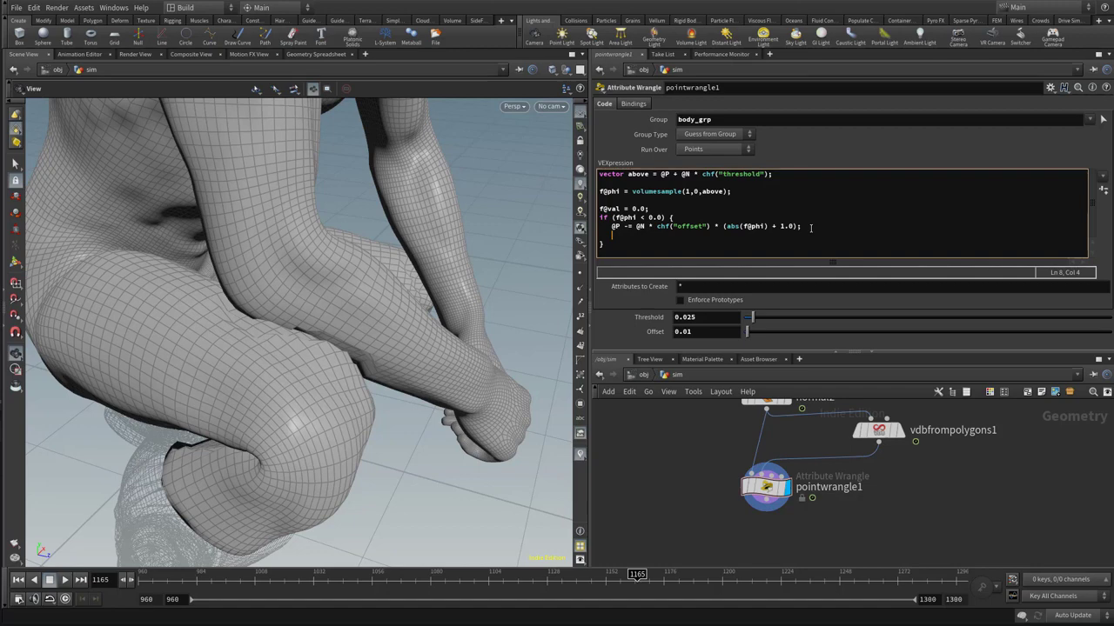
{"action": "type", "text": "f@val"}
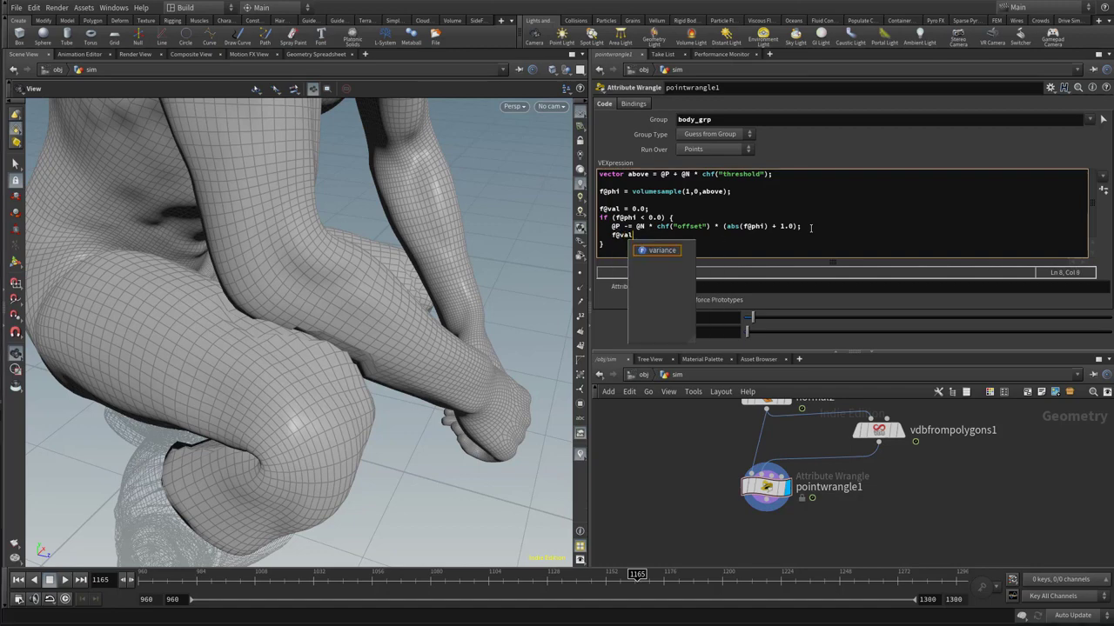
{"action": "key", "text": "Escape"}
{"action": "type", "text": "= 1.0;"}
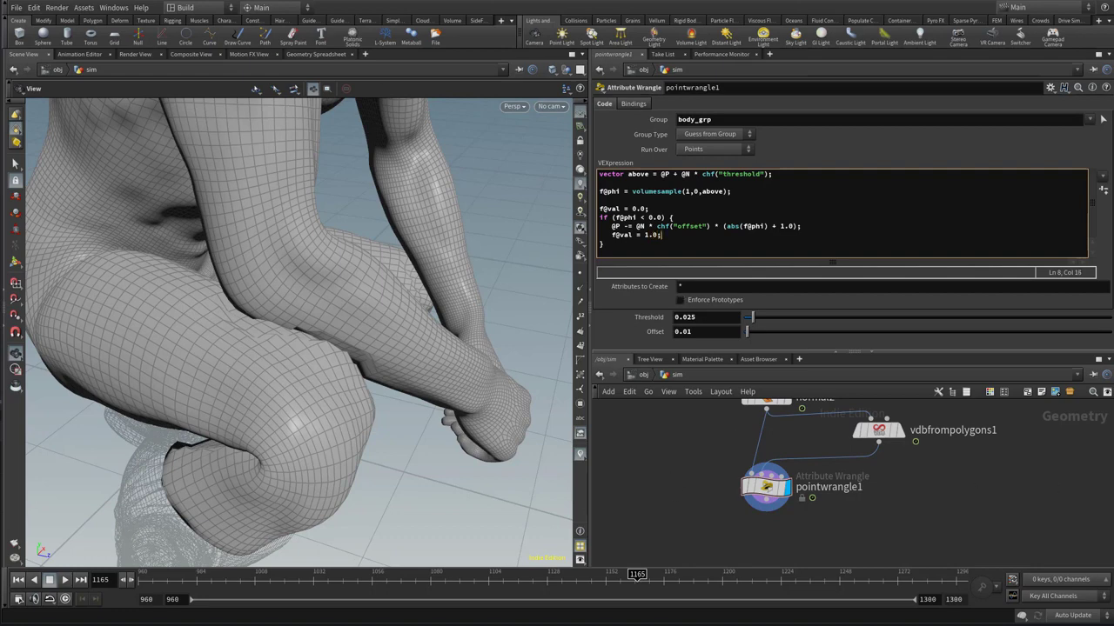
Add a Group Expand node below pointwrangle1, connected to its output
{"action": "middle_click_drag", "start_coordinate": [912, 503], "coordinate": [927, 457]}
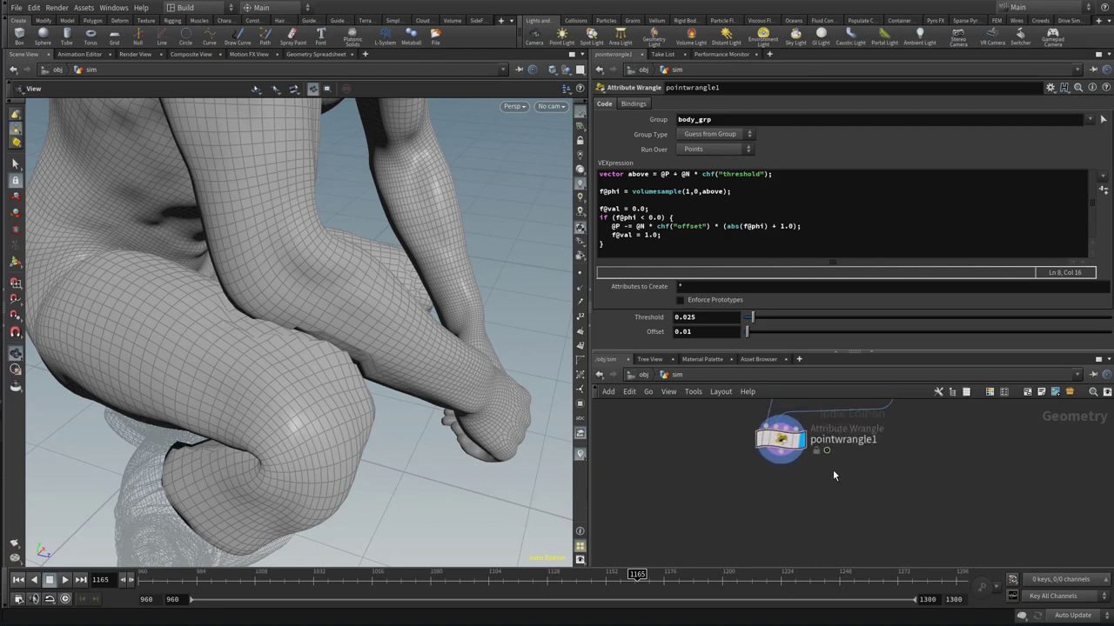
{"action": "key", "text": "Tab"}
{"action": "type", "text": "group"}
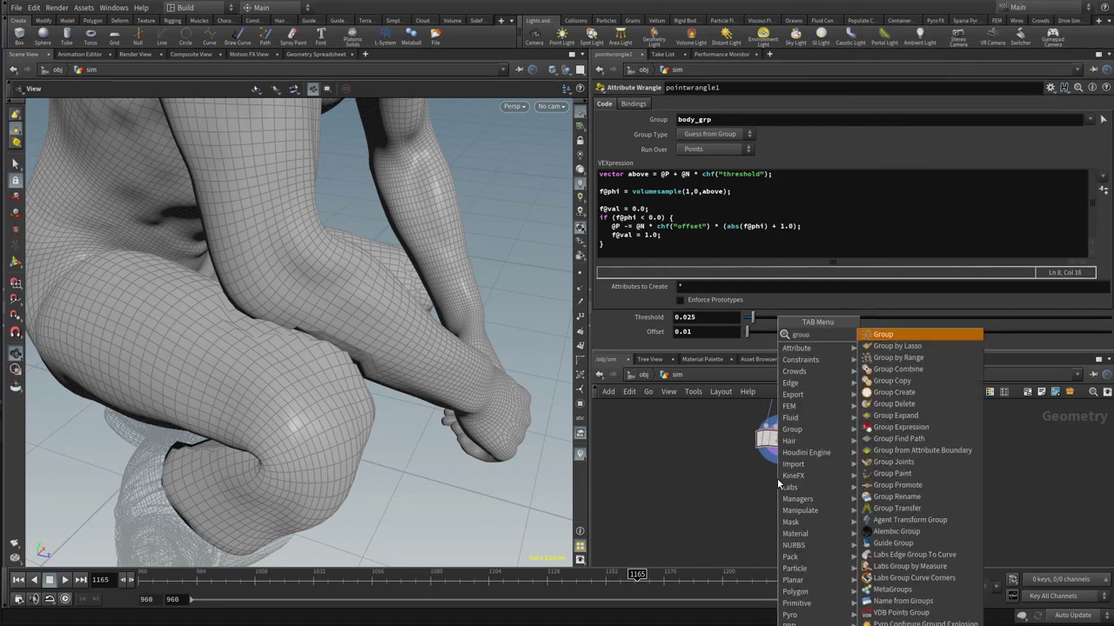
{"action": "key", "text": "Down"}
{"action": "key", "text": "Down"}
{"action": "key", "text": "Down"}
{"action": "key", "text": "Down"}
{"action": "key", "text": "Down"}
{"action": "key", "text": "Down"}
{"action": "key", "text": "Down"}
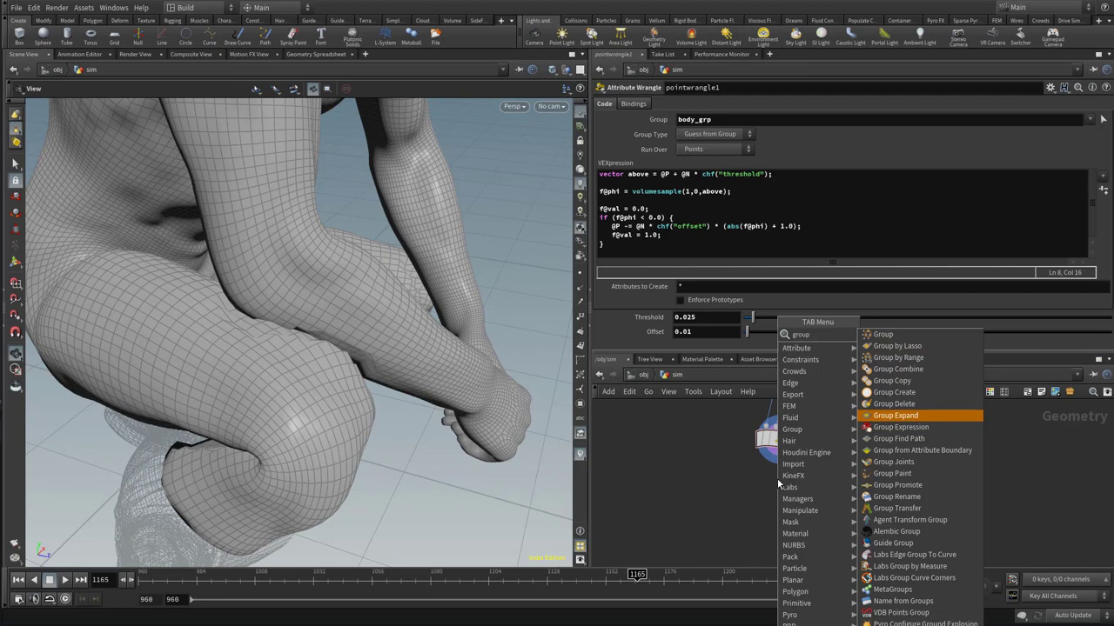
{"action": "key", "text": "Return"}
{"action": "left_click", "coordinate": [780, 497]}
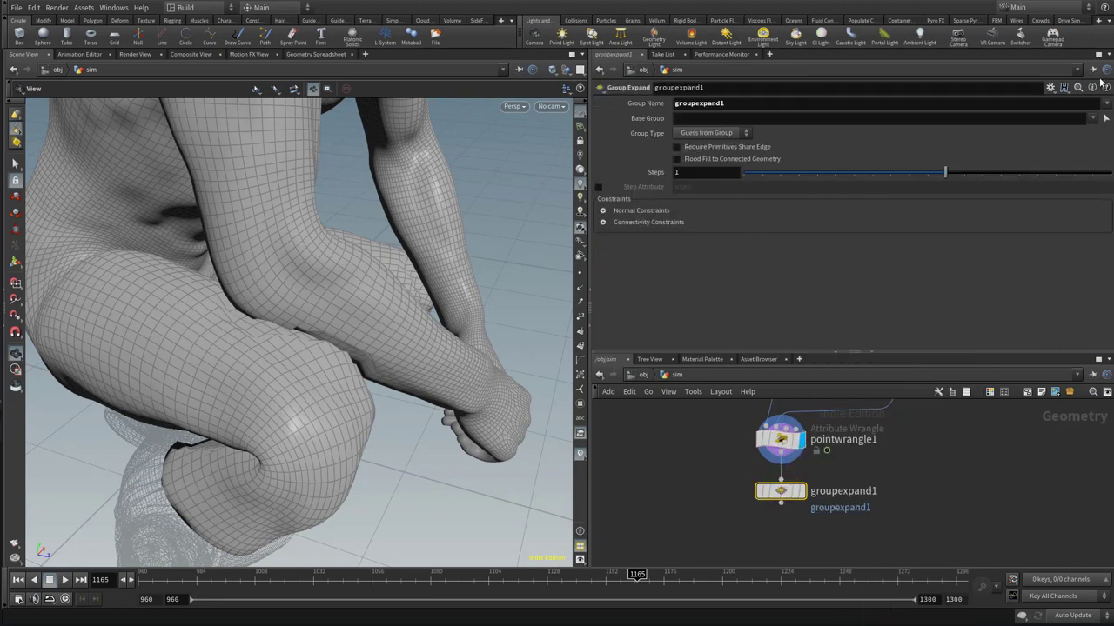
{"action": "left_click_drag", "start_coordinate": [725, 103], "coordinate": [645, 106]}
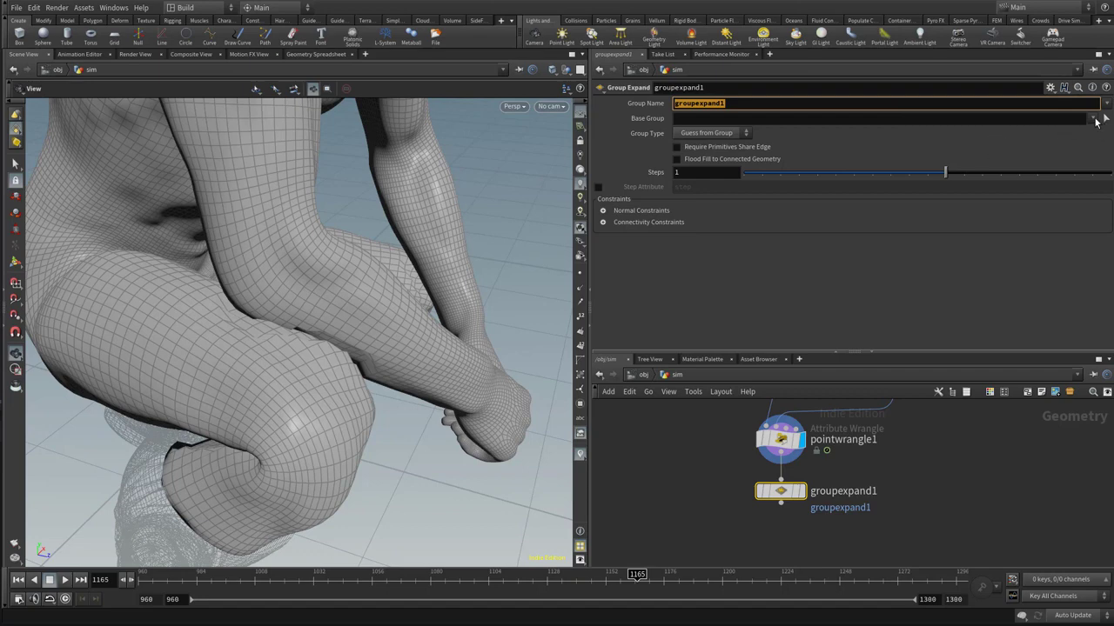
{"action": "left_click", "coordinate": [956, 119]}
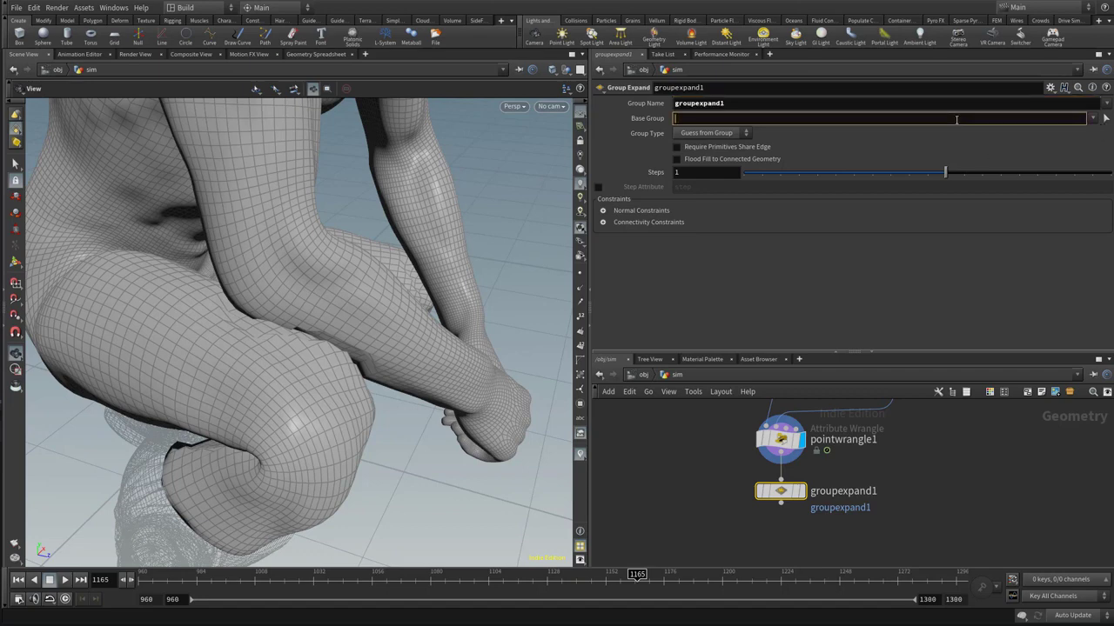
{"action": "type", "text": "@val>0.5;"}
{"action": "key", "text": "BackSpace"}
{"action": "key", "text": "Return"}
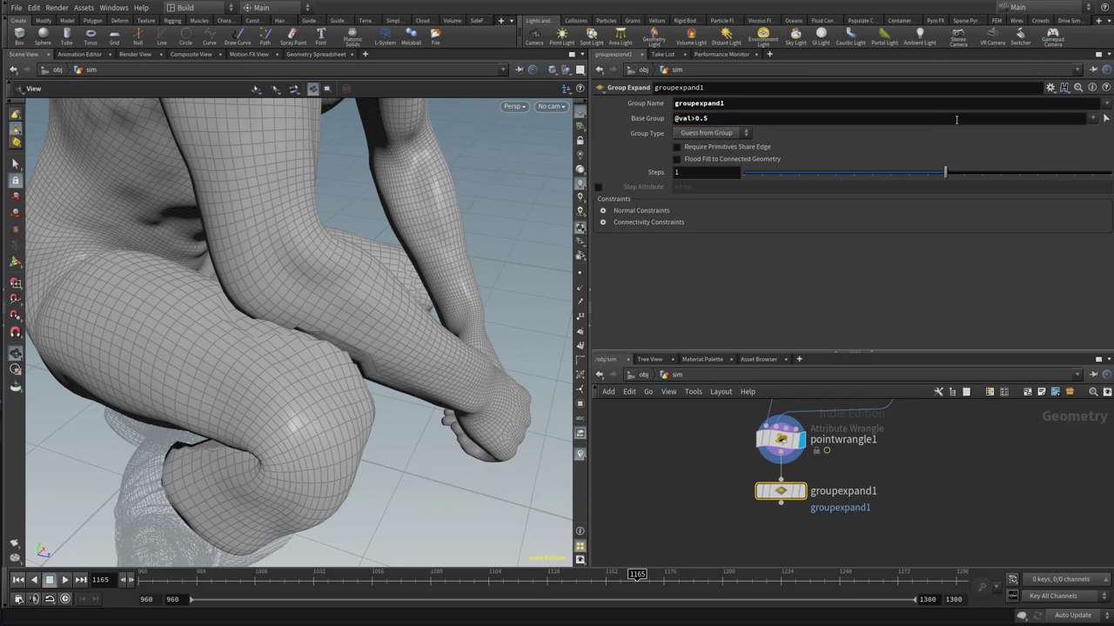
Display groupexpand1 and expand its group with Group Type set to Points and Steps set to 2
{"action": "left_click", "coordinate": [799, 491]}
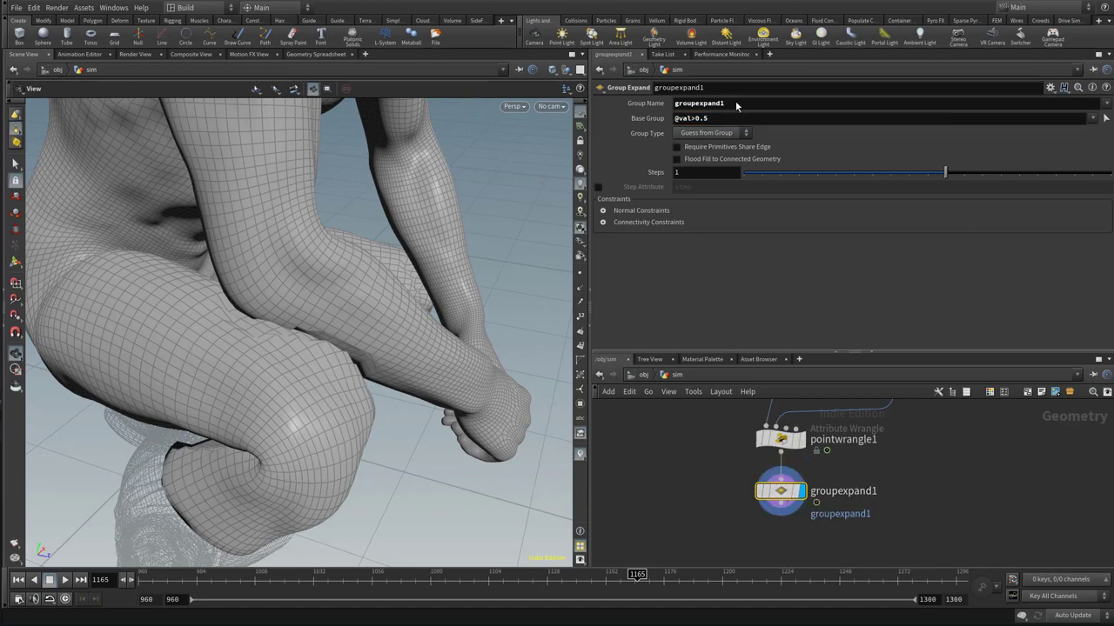
{"action": "left_click", "coordinate": [713, 134]}
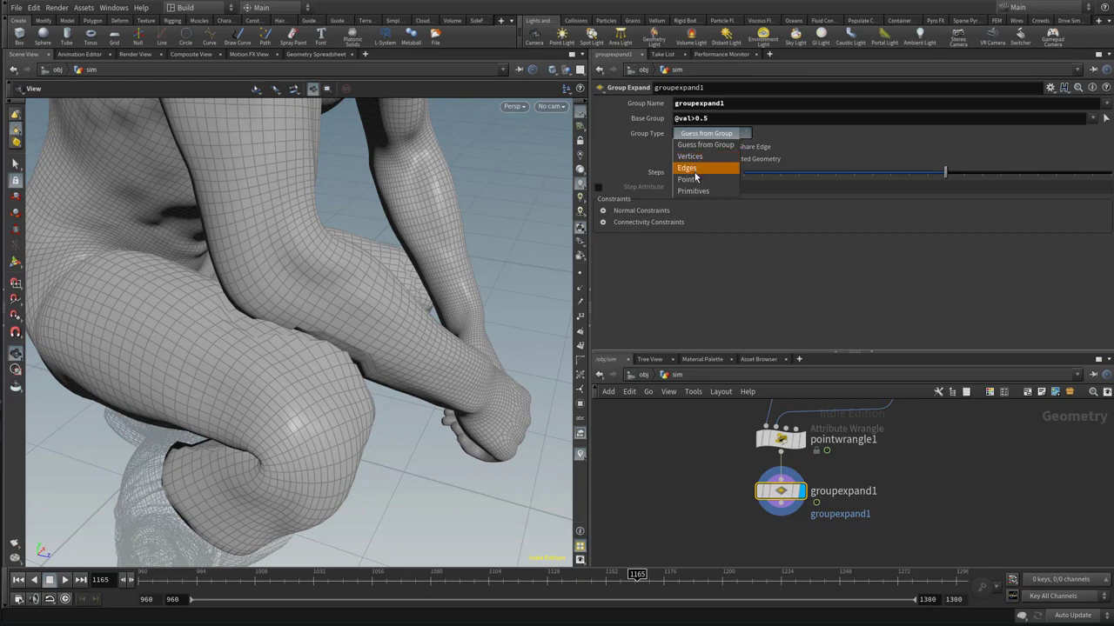
{"action": "left_click", "coordinate": [688, 179]}
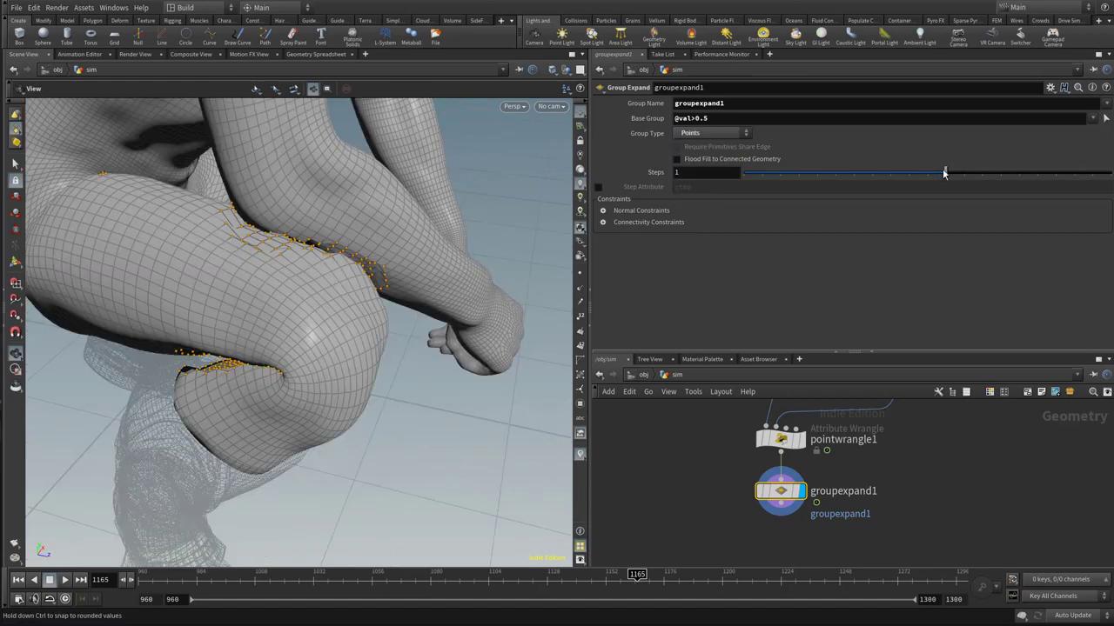
{"action": "left_click_drag", "start_coordinate": [945, 172], "coordinate": [961, 178]}
{"action": "mouse_move", "coordinate": [286, 385]}
{"action": "left_mouse_down"}
{"action": "mouse_move", "coordinate": [293, 366]}
{"action": "mouse_move", "coordinate": [265, 380]}
{"action": "mouse_move", "coordinate": [280, 383]}
{"action": "left_mouse_up"}
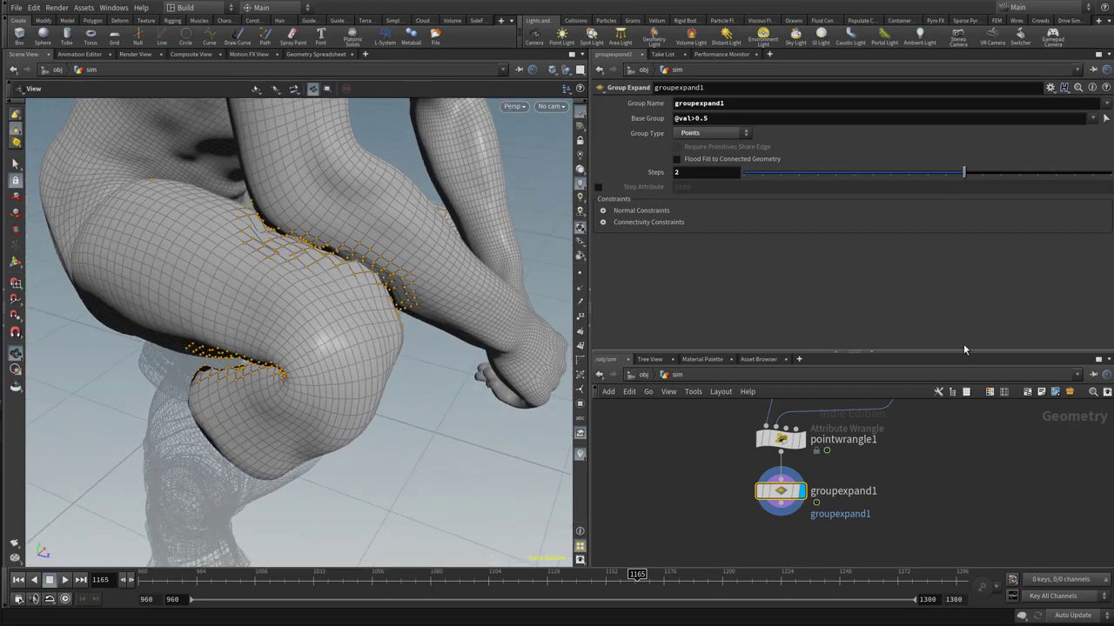
Add a Group Promote node below groupexpand1 and connect it to that node's output
{"action": "left_click_drag", "start_coordinate": [964, 353], "coordinate": [966, 269]}
{"action": "middle_click_drag", "start_coordinate": [981, 435], "coordinate": [975, 426]}
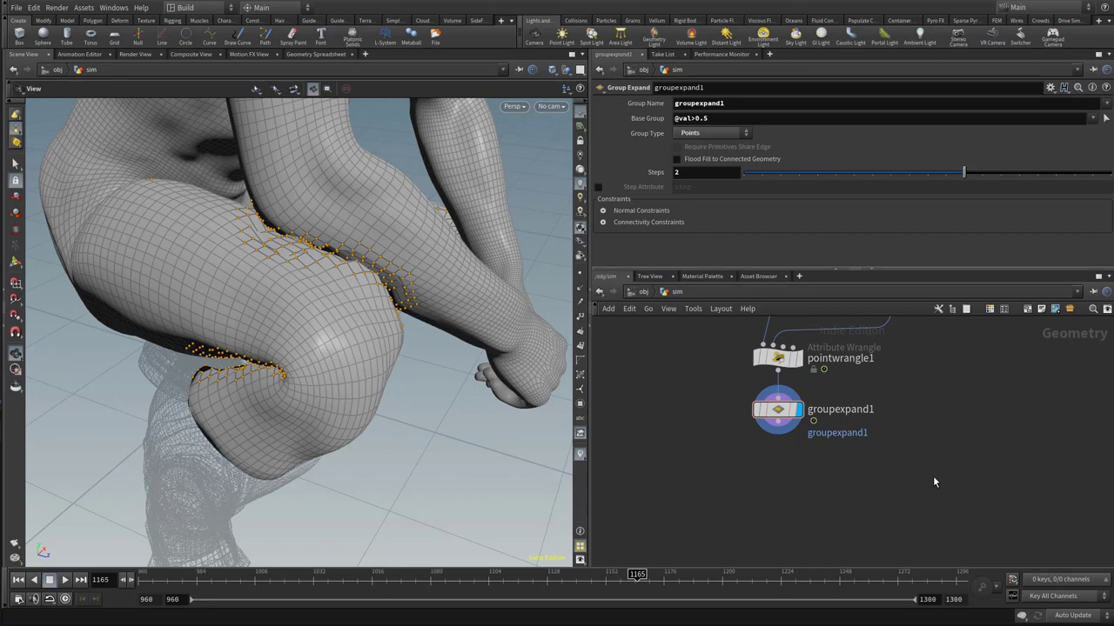
{"action": "key", "text": "Tab"}
{"action": "type", "text": "grouppro"}
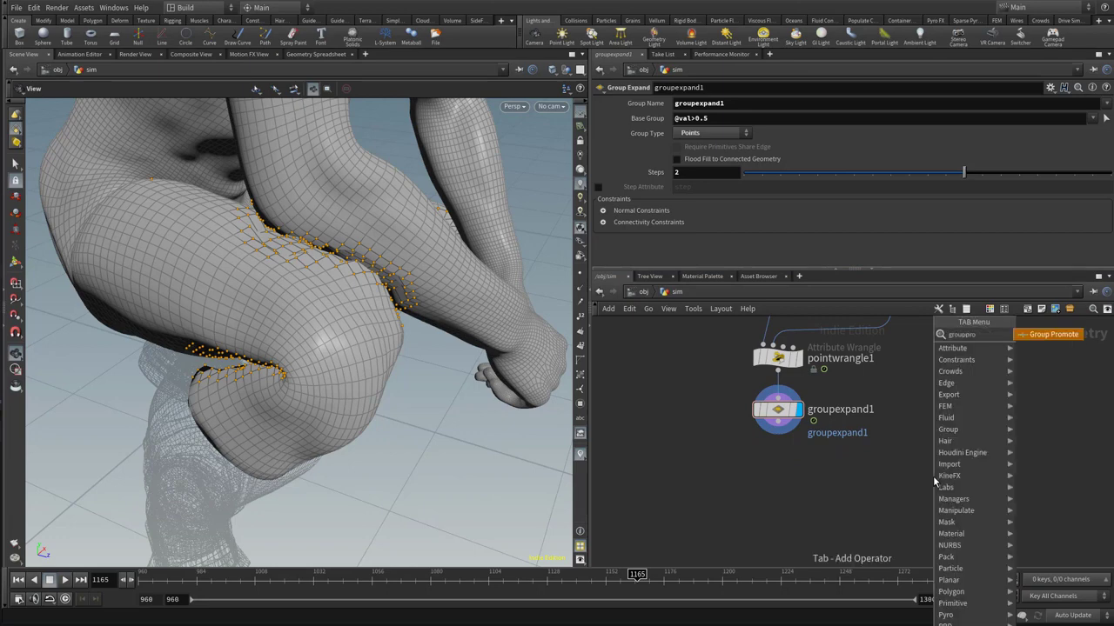
{"action": "key", "text": "Return"}
{"action": "key", "text": "Return"}
{"action": "left_click_drag", "start_coordinate": [918, 476], "coordinate": [764, 479]}
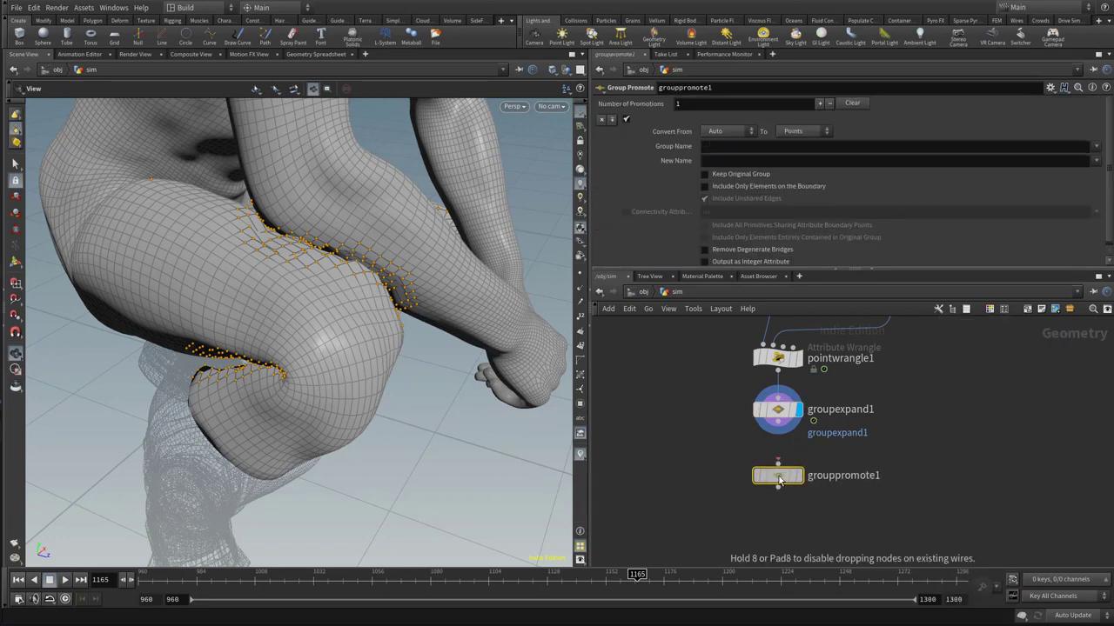
{"action": "left_click_drag", "start_coordinate": [778, 432], "coordinate": [786, 462]}
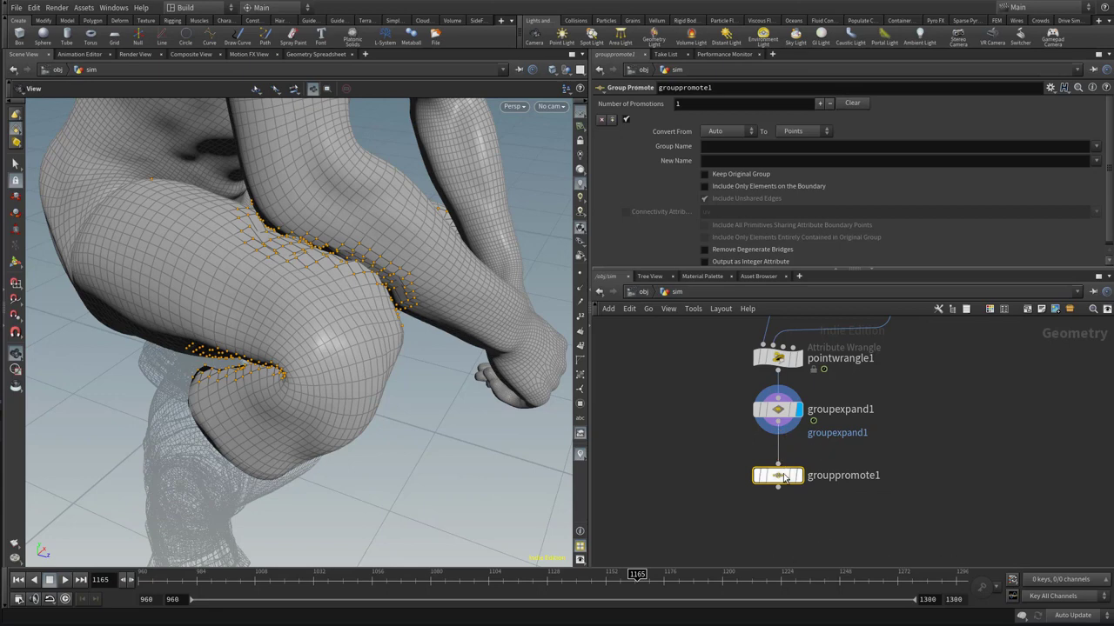
Set grouppromote1 to promote the groupexpand1 group and name the new group smooth_prims
{"action": "mouse_move", "coordinate": [808, 474]}
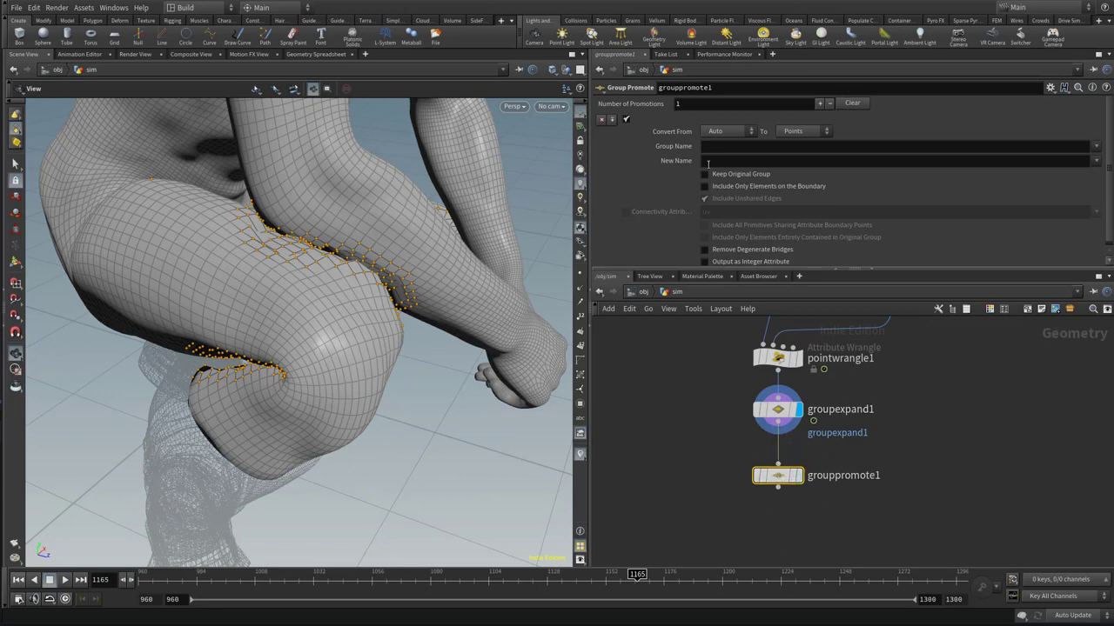
{"action": "left_click", "coordinate": [751, 148]}
{"action": "left_click", "coordinate": [1098, 147]}
{"action": "left_click", "coordinate": [1099, 217]}
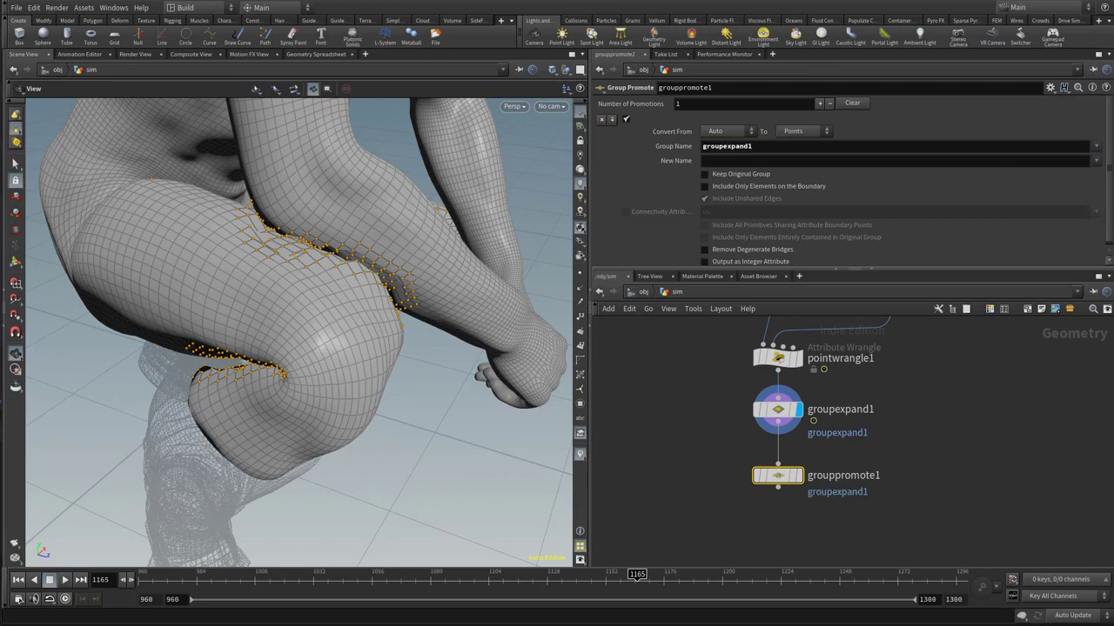
{"action": "left_click", "coordinate": [759, 160]}
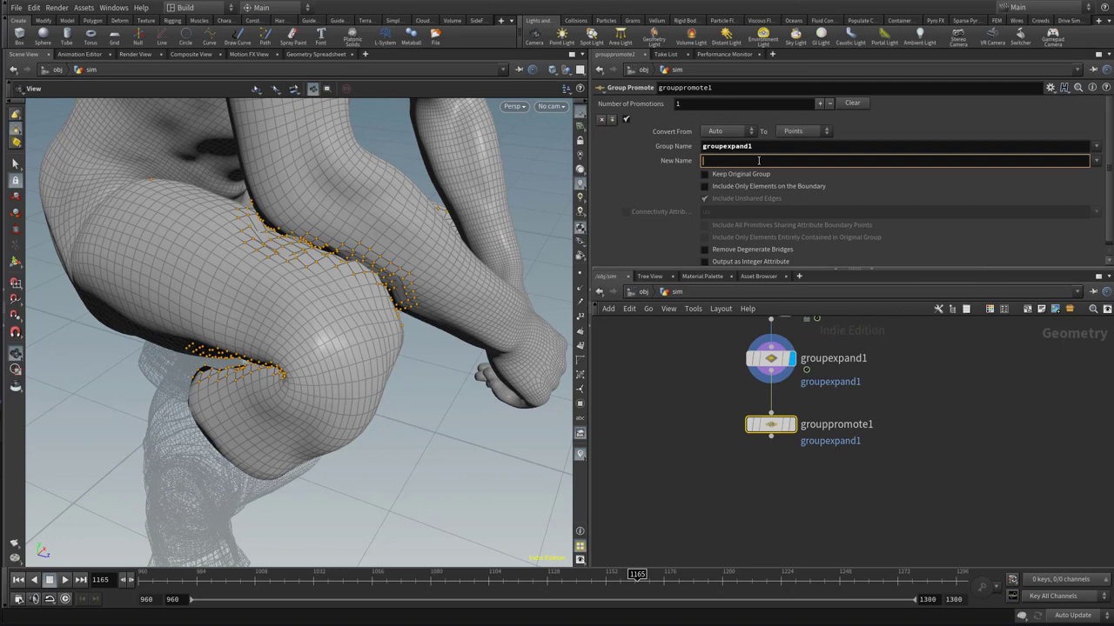
{"action": "type", "text": "smooth_prims"}
{"action": "key", "text": "Return"}
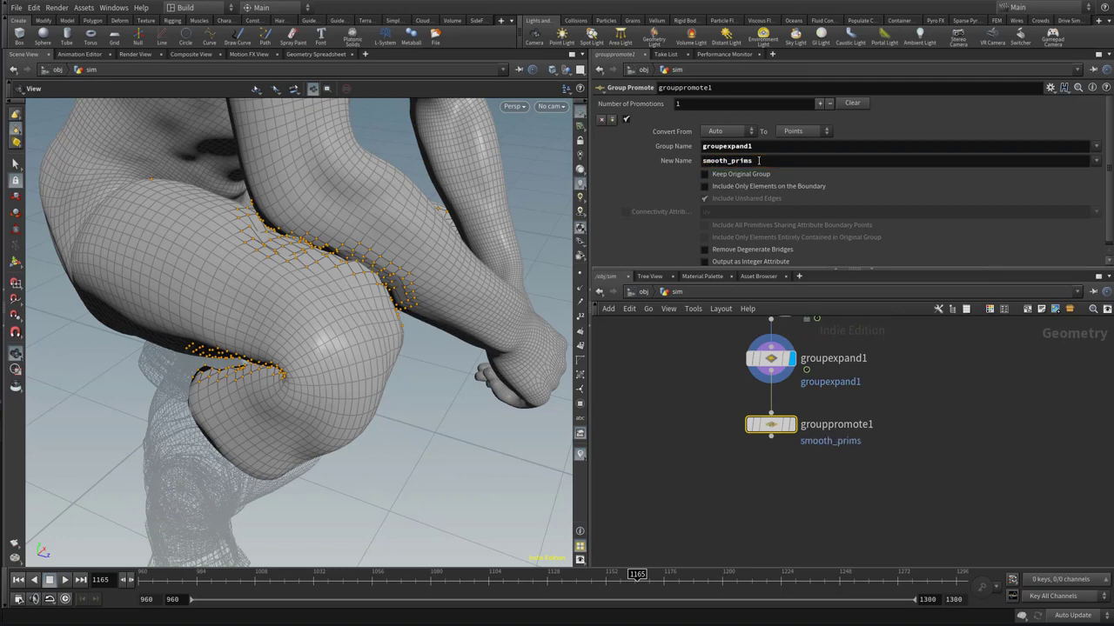
Display grouppromote1 and set its conversion from Points to Primitives
{"action": "key", "text": "r"}
{"action": "left_click", "coordinate": [727, 131]}
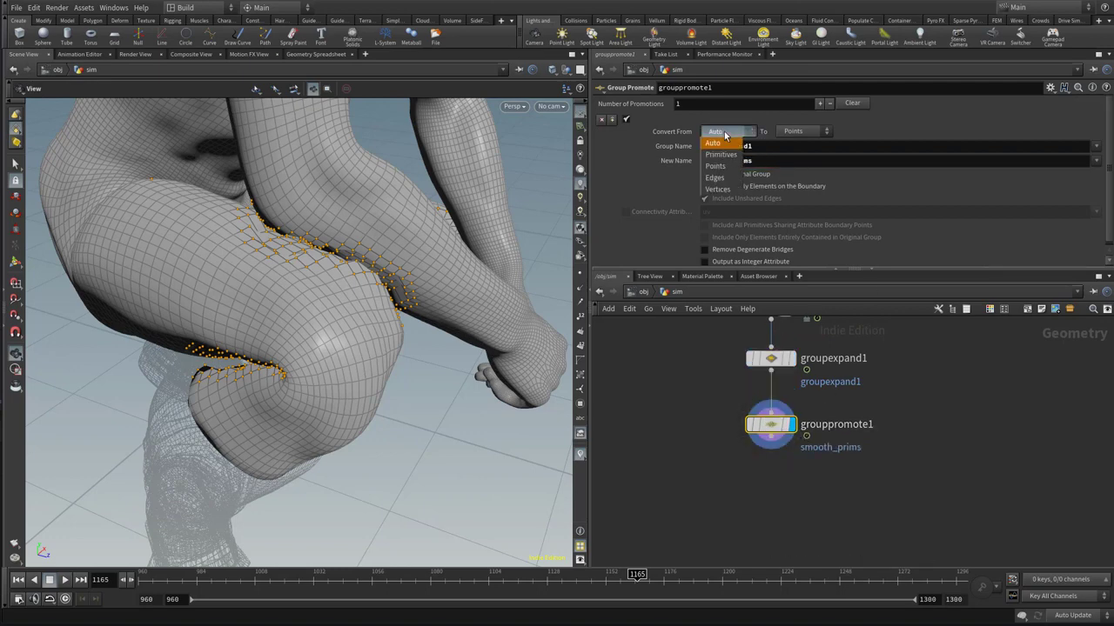
{"action": "left_click", "coordinate": [723, 158]}
{"action": "left_click", "coordinate": [798, 131]}
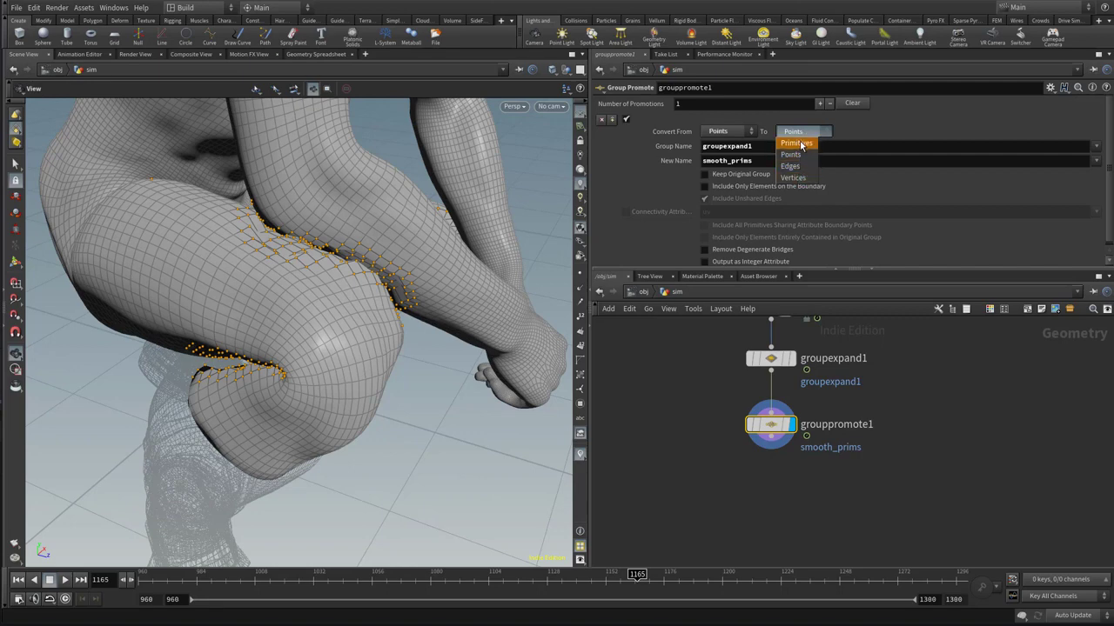
{"action": "left_click", "coordinate": [797, 143]}
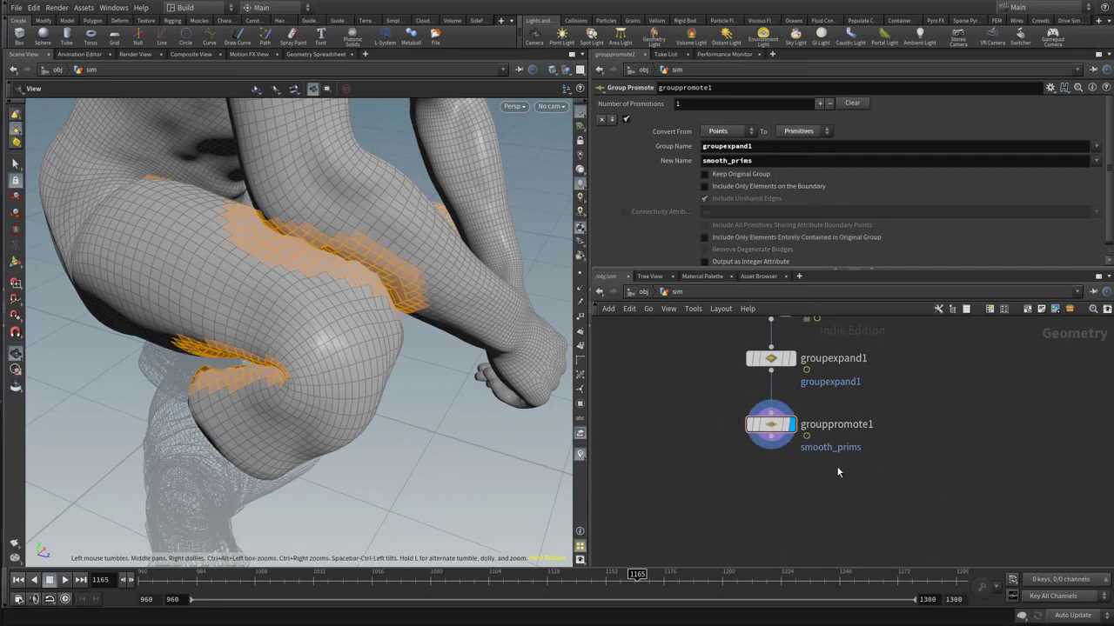
Add a Smooth node below grouppromote1, connect it to that node's output, and display it
{"action": "key", "text": "Tab"}
{"action": "type", "text": "smooth"}
{"action": "key", "text": "Return"}
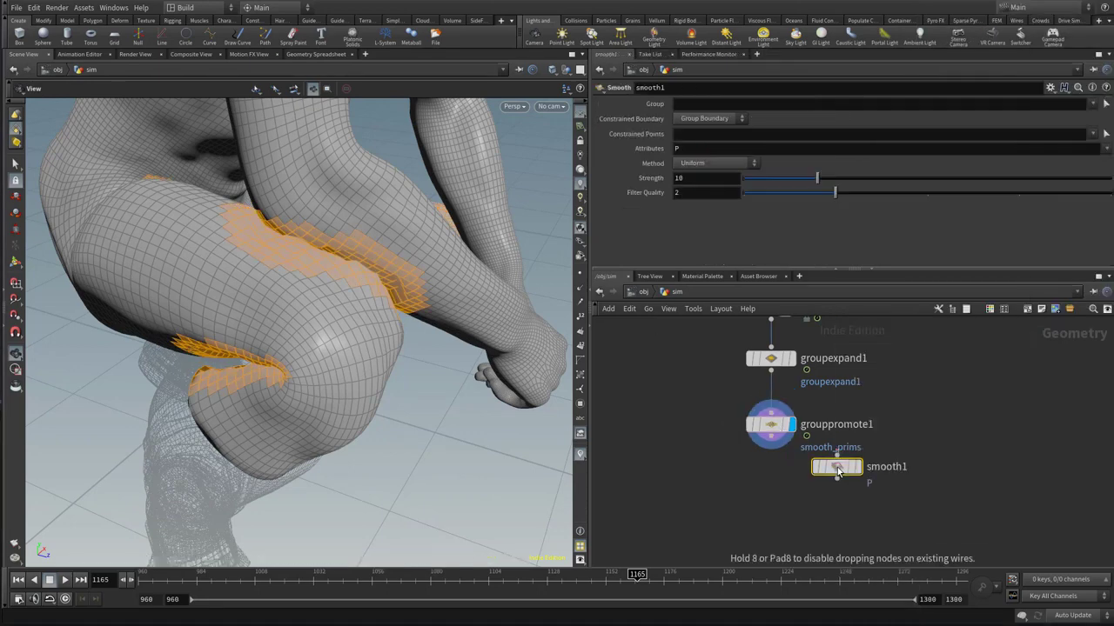
{"action": "left_click", "coordinate": [771, 484]}
{"action": "left_click_drag", "start_coordinate": [772, 438], "coordinate": [840, 460]}
{"action": "left_click", "coordinate": [772, 472]}
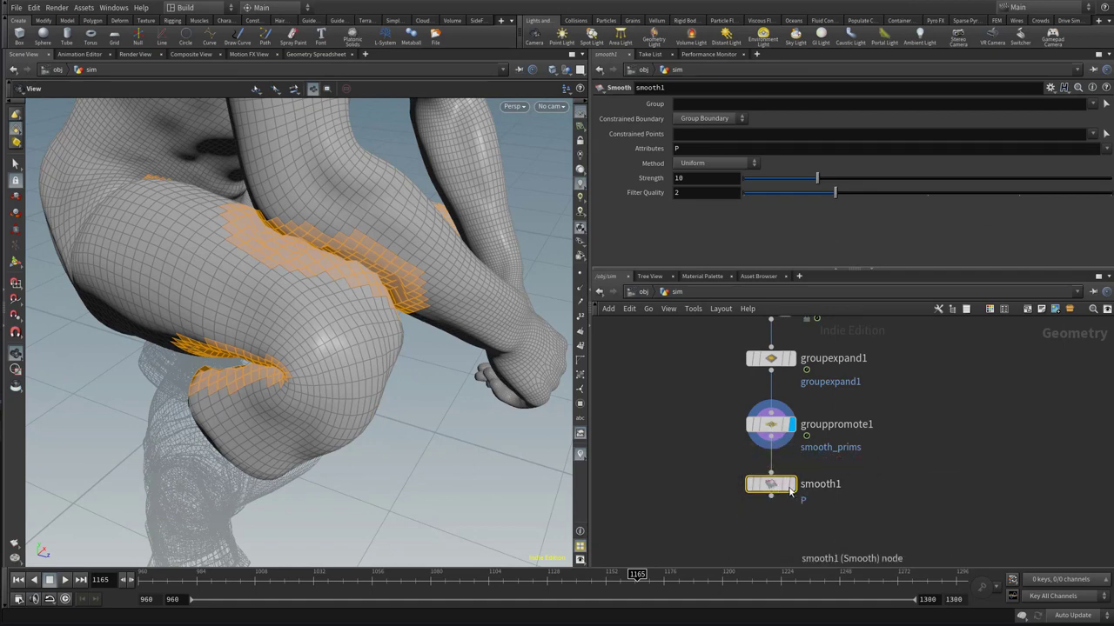
{"action": "left_click", "coordinate": [789, 488]}
{"action": "middle_click_drag", "start_coordinate": [889, 529], "coordinate": [893, 504]}
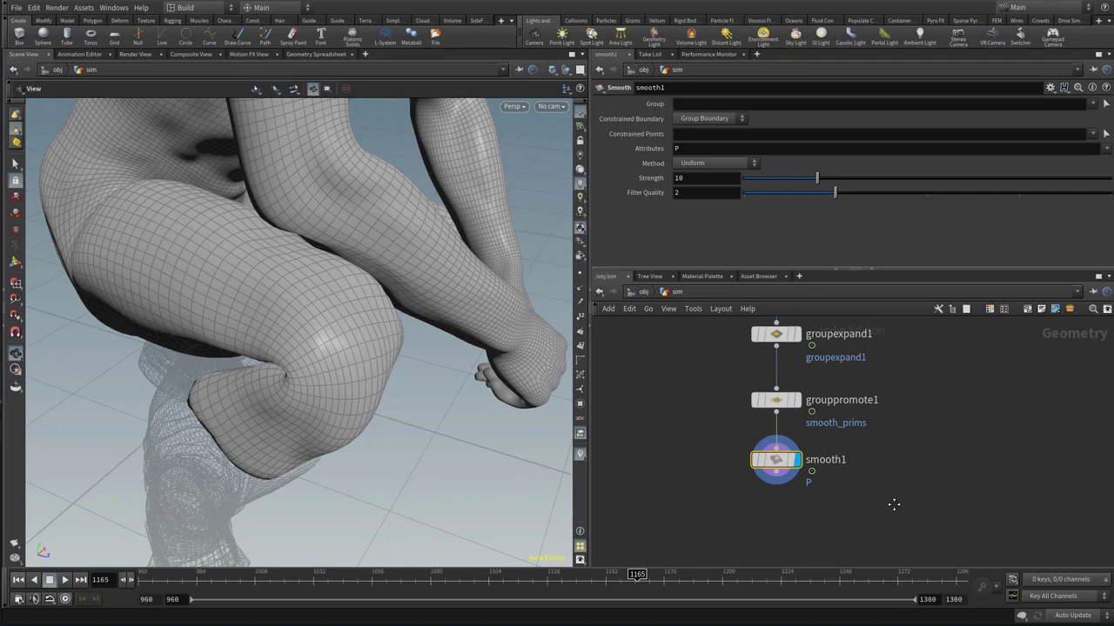
Restrict the Smooth node to the smooth_prims group
{"action": "left_click", "coordinate": [1092, 104]}
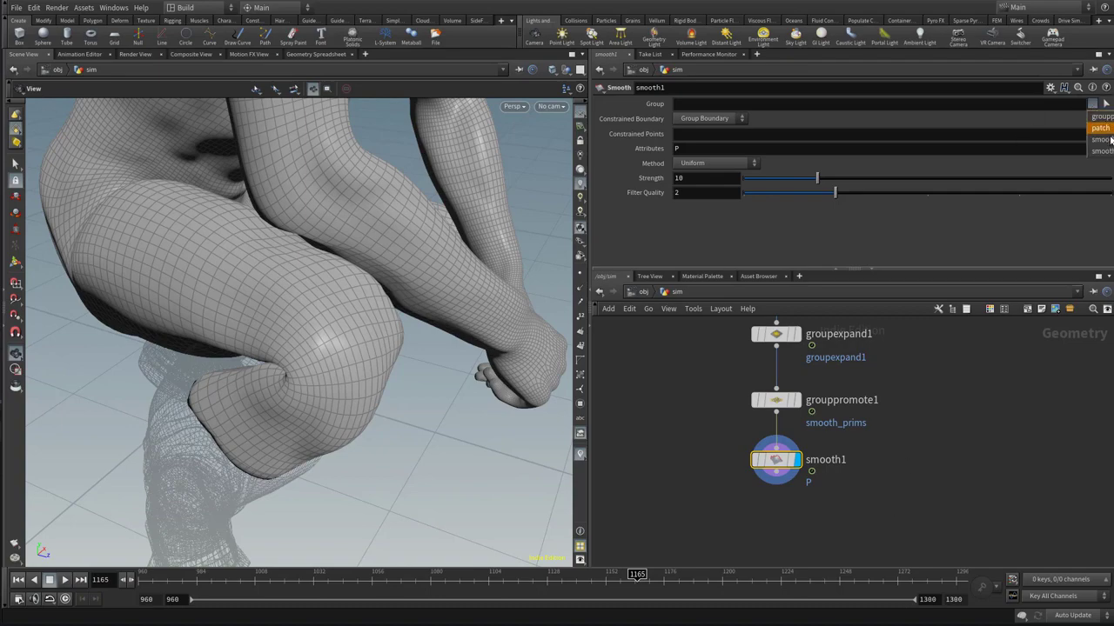
{"action": "left_click", "coordinate": [1107, 135]}
{"action": "left_click_drag", "start_coordinate": [517, 319], "coordinate": [368, 269]}
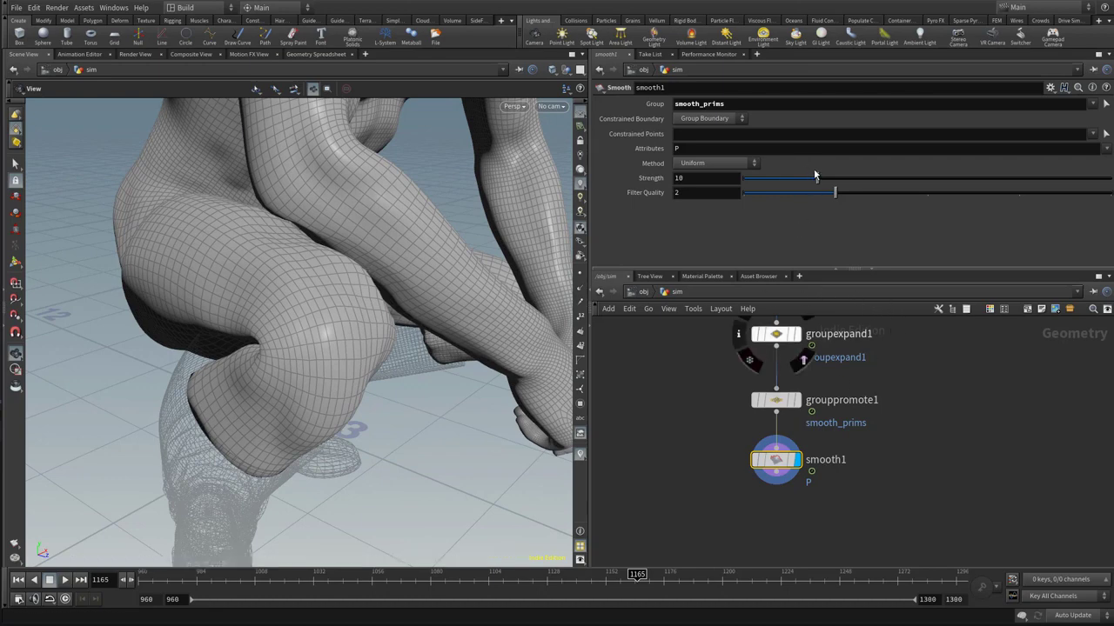
Raise the Smooth node's Strength to 30.57 while checking the knee and thigh folds
{"action": "left_click_drag", "start_coordinate": [818, 177], "coordinate": [874, 181]}
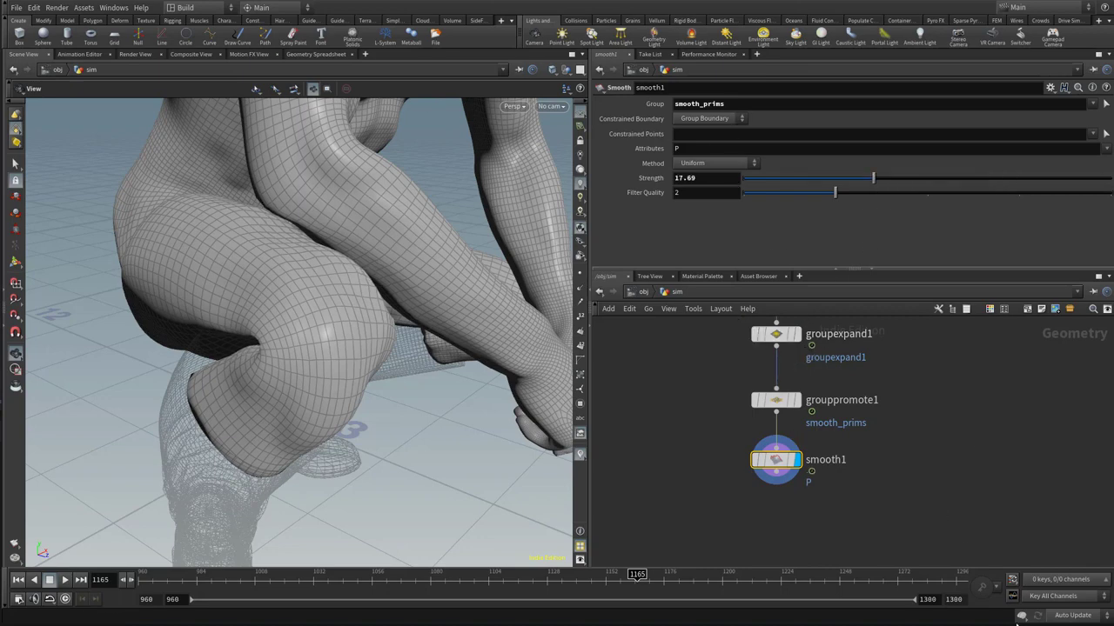
{"action": "left_click_drag", "start_coordinate": [314, 339], "coordinate": [348, 334]}
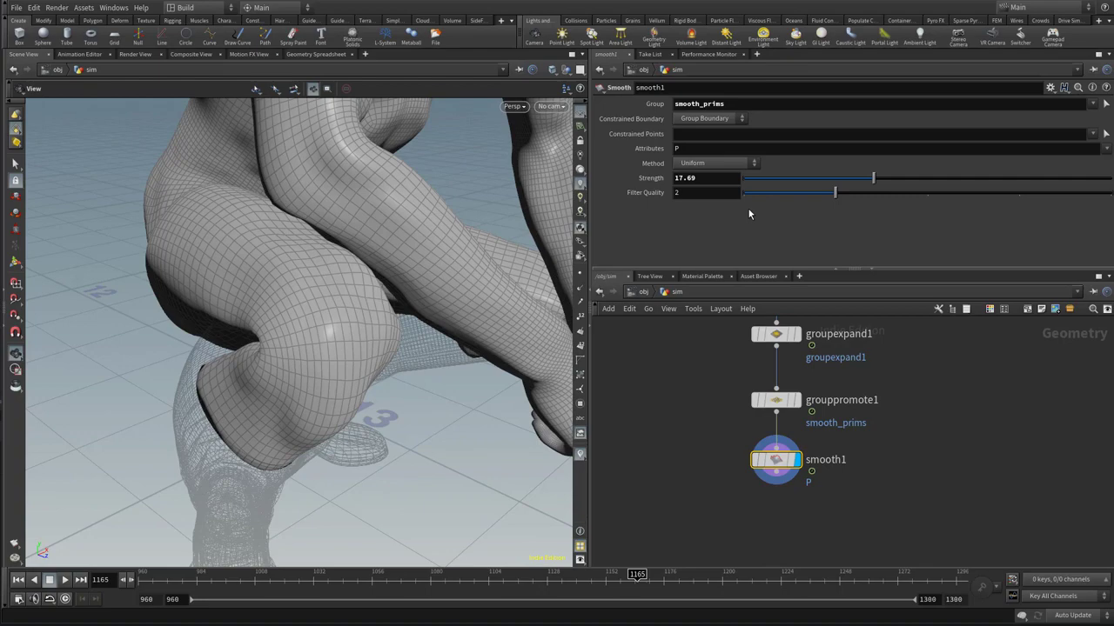
{"action": "left_click_drag", "start_coordinate": [951, 178], "coordinate": [1023, 190]}
{"action": "left_click_drag", "start_coordinate": [390, 397], "coordinate": [530, 385]}
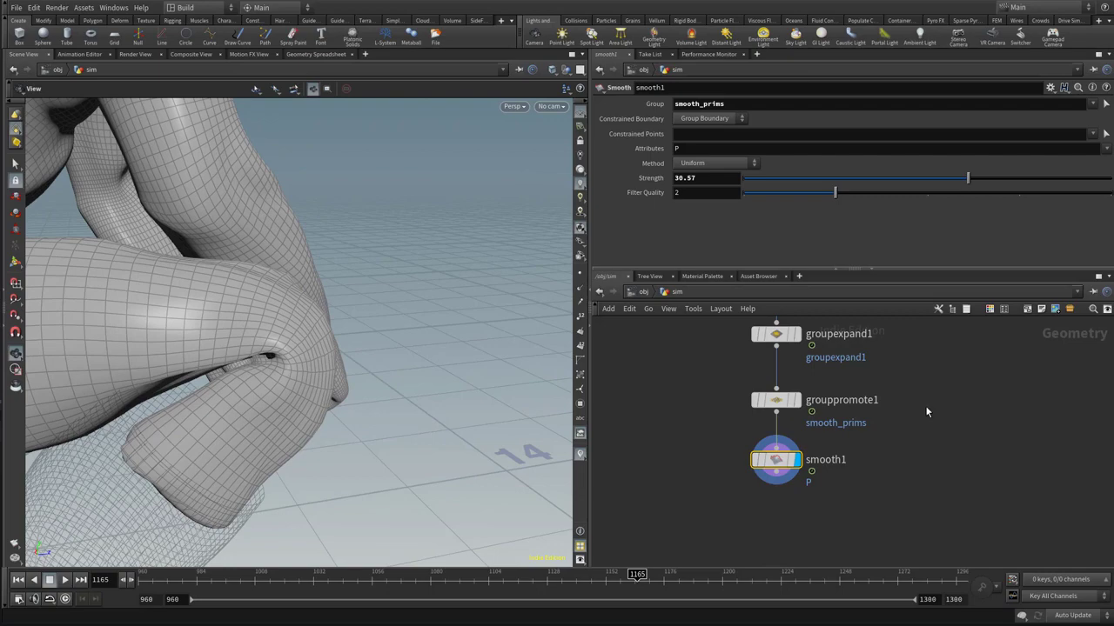
{"action": "left_click_drag", "start_coordinate": [305, 337], "coordinate": [261, 331]}
Set pointwrangle1's Threshold to 0.01 and its Offset to 0.025
{"action": "middle_click_drag", "start_coordinate": [919, 324], "coordinate": [931, 442]}
{"action": "left_click", "coordinate": [790, 409]}
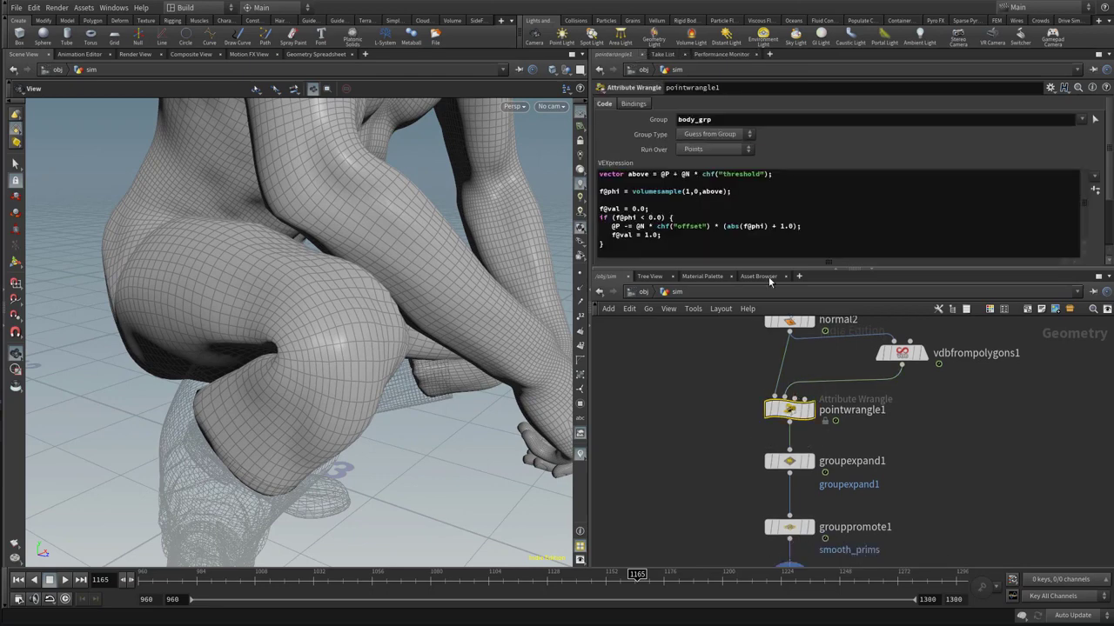
{"action": "left_click_drag", "start_coordinate": [901, 271], "coordinate": [900, 382]}
{"action": "left_click_drag", "start_coordinate": [749, 332], "coordinate": [752, 334]}
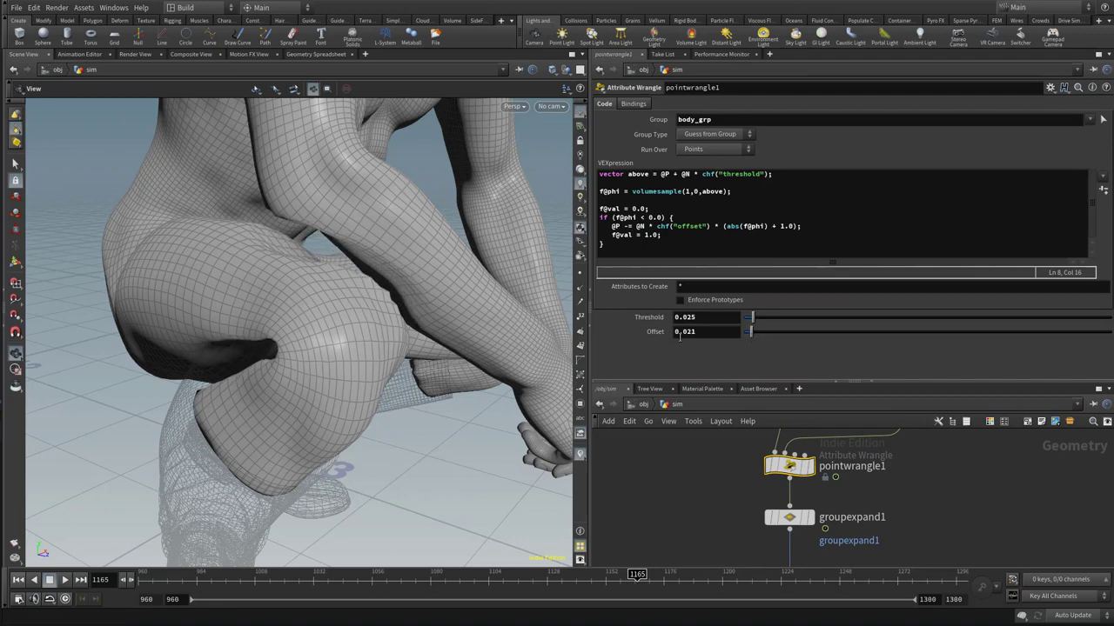
{"action": "left_click_drag", "start_coordinate": [378, 398], "coordinate": [366, 407]}
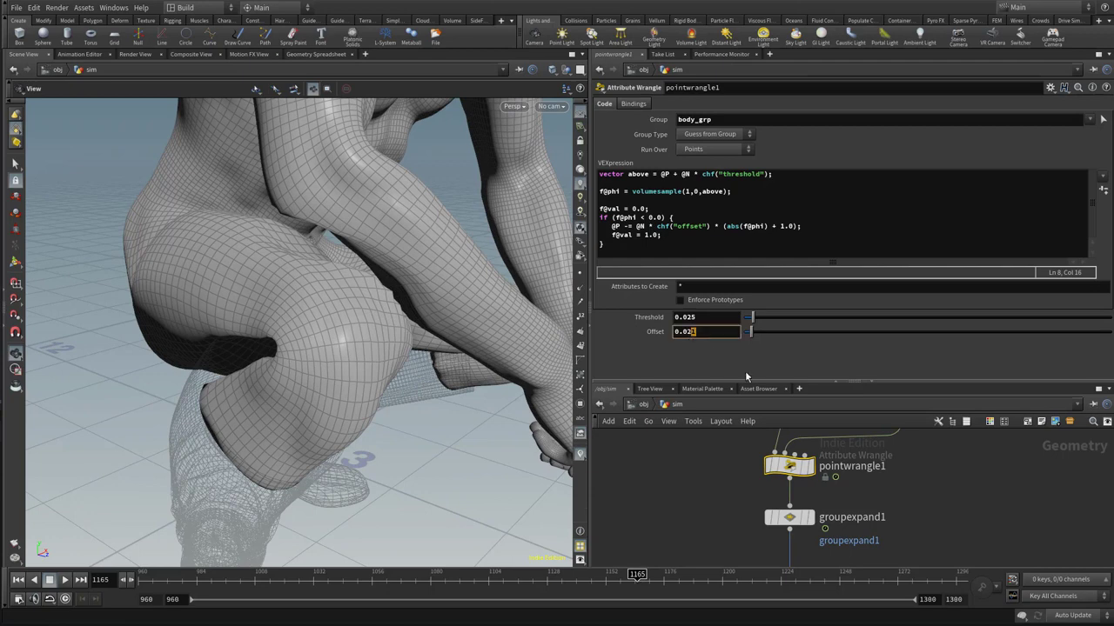
{"action": "type", "text": "5"}
{"action": "left_click_drag", "start_coordinate": [696, 318], "coordinate": [689, 319]}
{"action": "key", "text": "Return"}
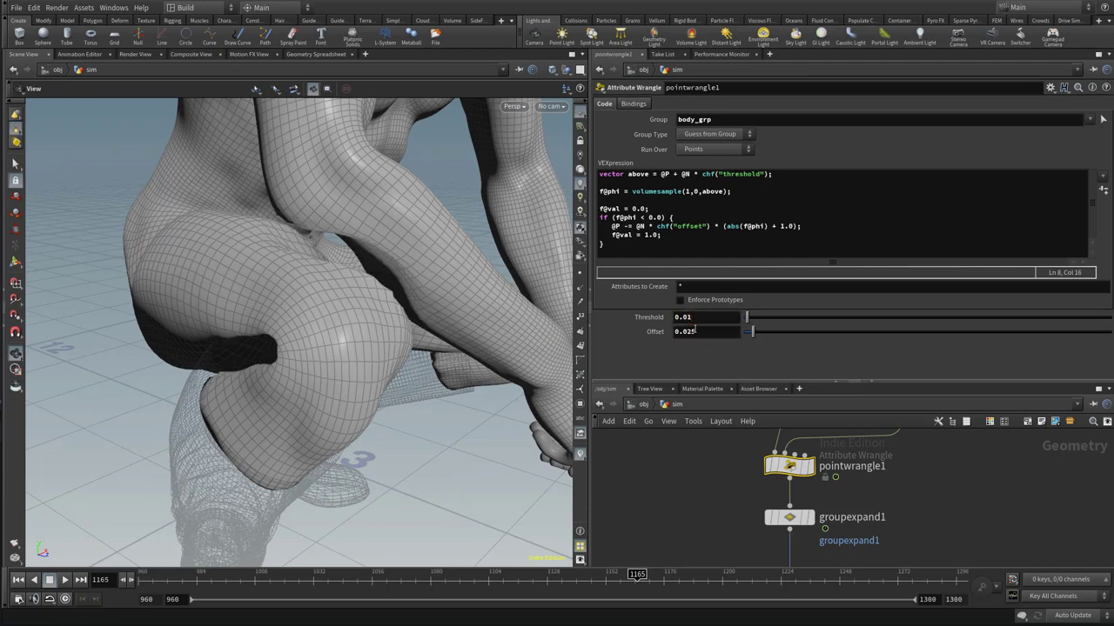
Examine the corrected knee, hip, torso and arm folds of the crouching body from several angles
{"action": "mouse_move", "coordinate": [318, 324]}
{"action": "left_mouse_down"}
{"action": "mouse_move", "coordinate": [322, 358]}
{"action": "mouse_move", "coordinate": [322, 336]}
{"action": "left_mouse_up"}
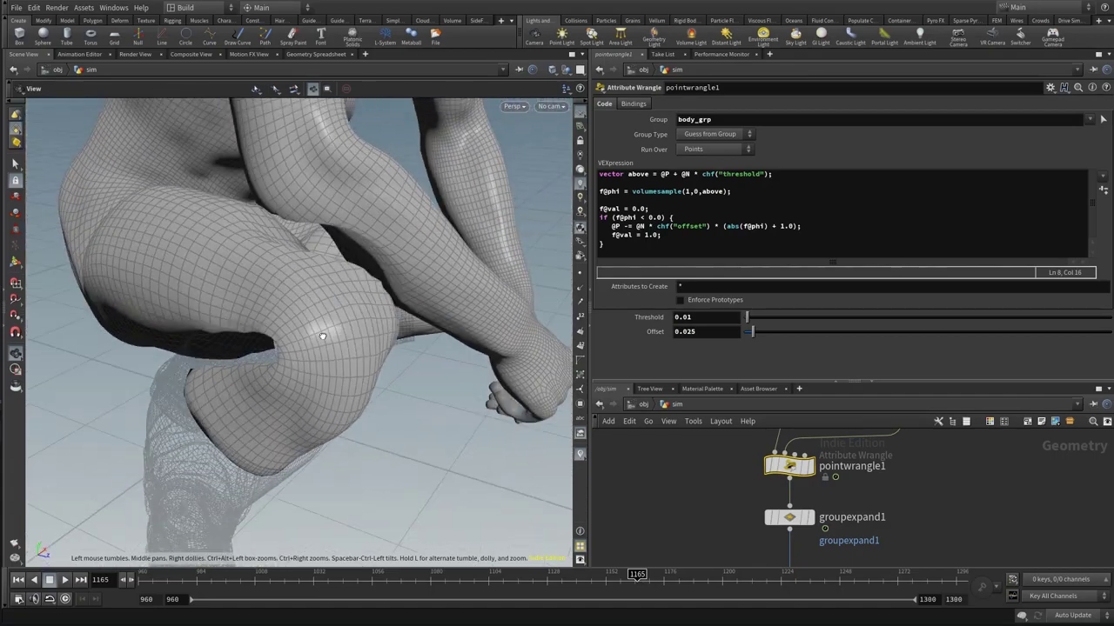
{"action": "left_click_drag", "start_coordinate": [313, 388], "coordinate": [300, 421]}
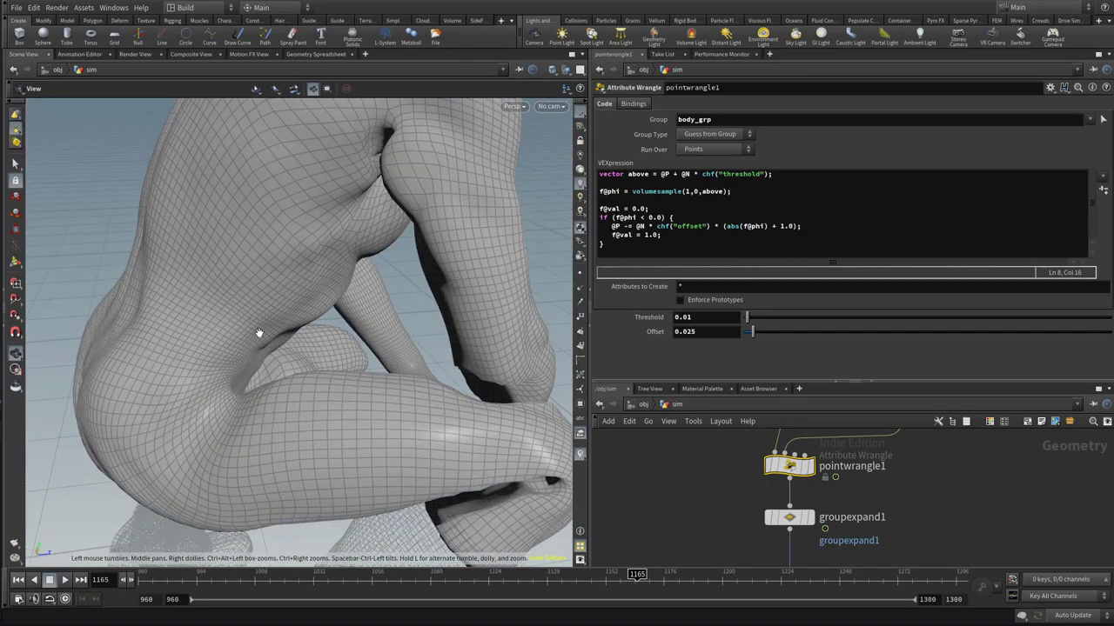
{"action": "left_click_drag", "start_coordinate": [413, 376], "coordinate": [170, 282]}
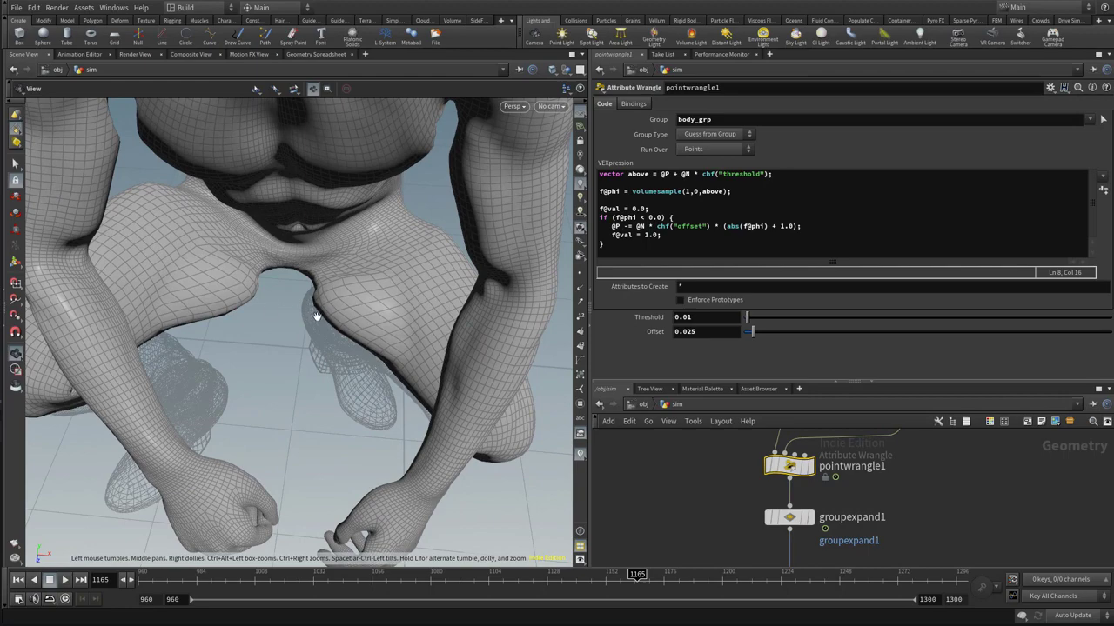
{"action": "left_click_drag", "start_coordinate": [316, 315], "coordinate": [307, 239]}
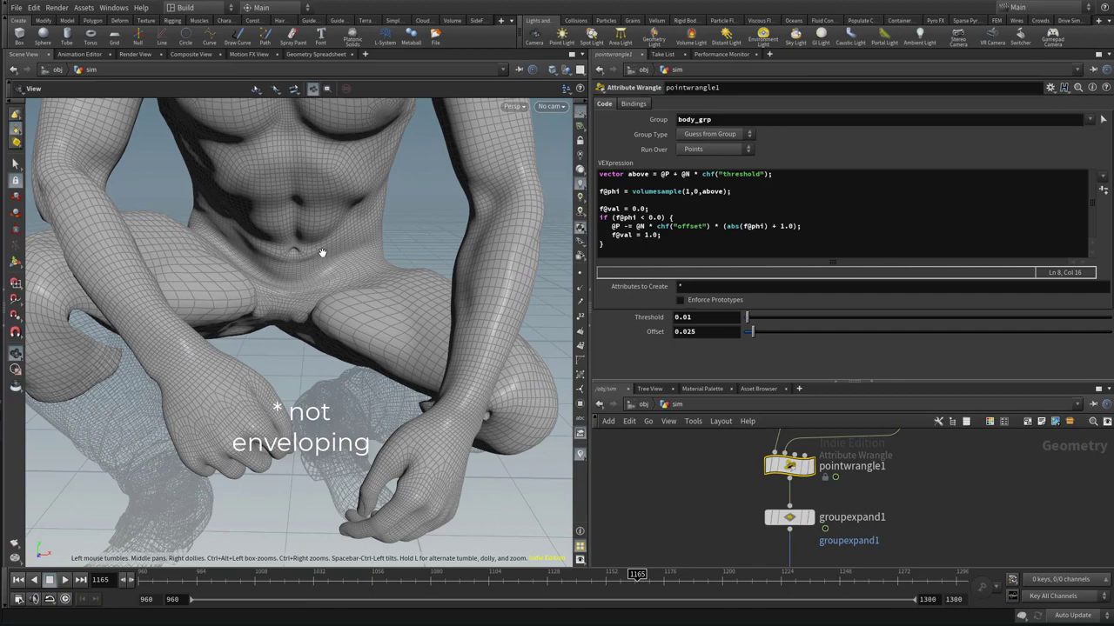
{"action": "left_click_drag", "start_coordinate": [311, 253], "coordinate": [290, 259]}
{"action": "left_click_drag", "start_coordinate": [303, 321], "coordinate": [308, 341]}
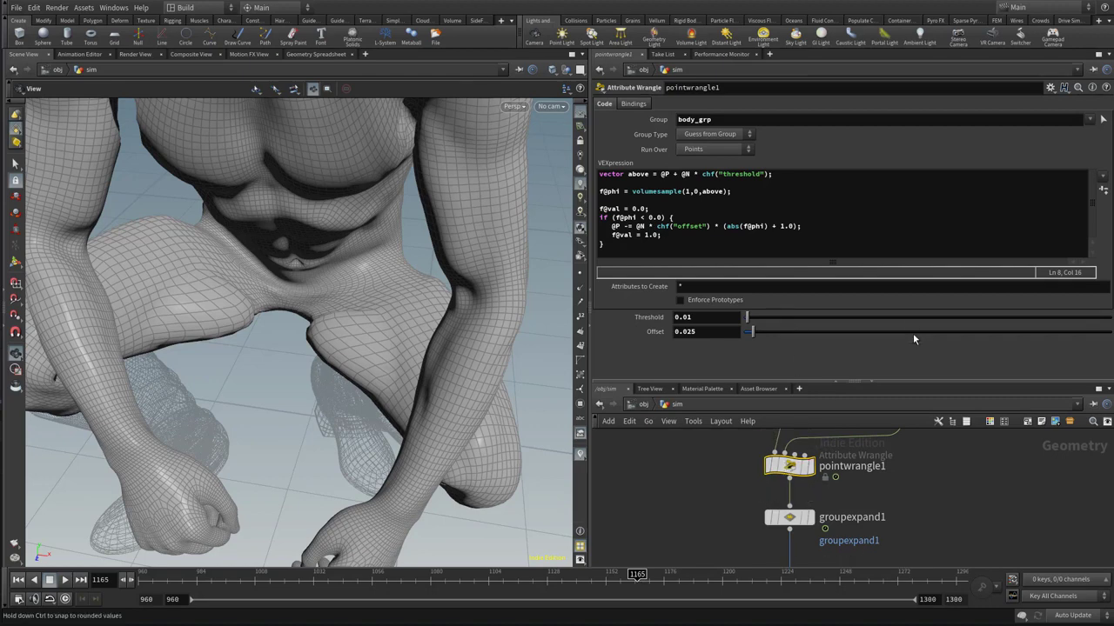
Set the capture Radius of pointdeform1 to 0.001
{"action": "scroll", "coordinate": [936, 498], "scroll_direction": "up", "scroll_amount": 2}
{"action": "scroll", "coordinate": [937, 498], "scroll_direction": "down", "scroll_amount": 5}
{"action": "middle_click_drag", "start_coordinate": [939, 475], "coordinate": [973, 598]}
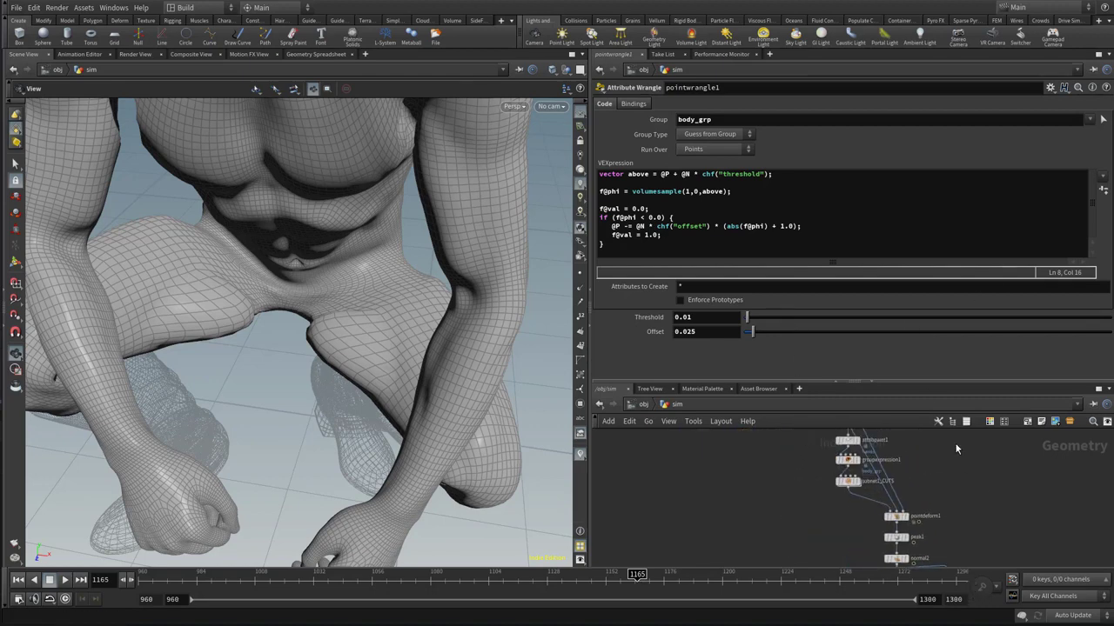
{"action": "left_click", "coordinate": [898, 517]}
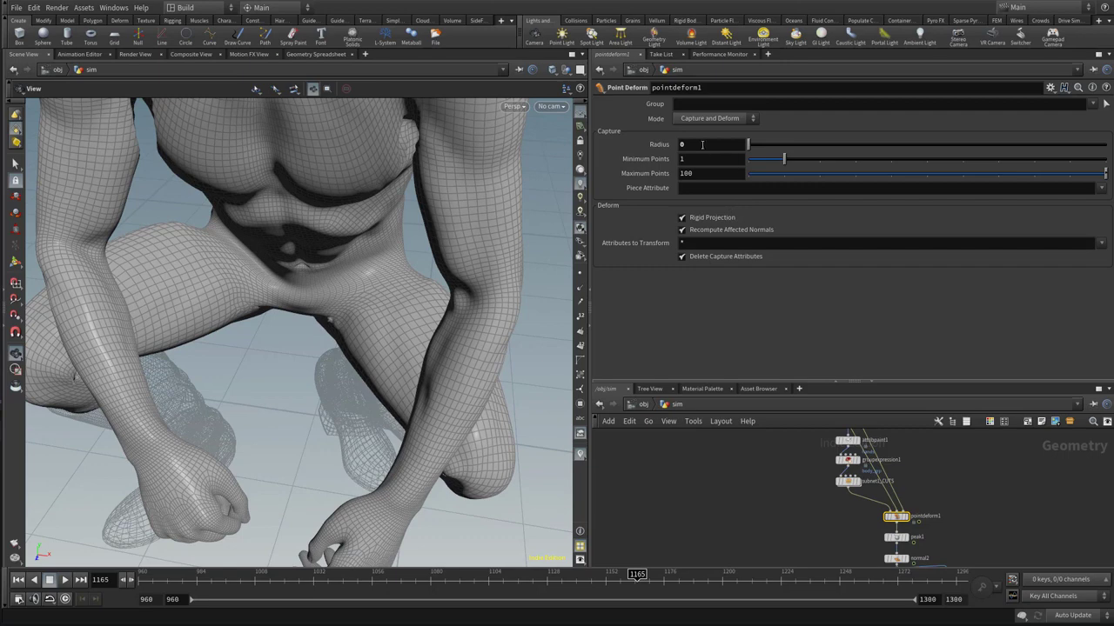
{"action": "left_click_drag", "start_coordinate": [702, 145], "coordinate": [634, 144]}
{"action": "key", "text": "Return"}
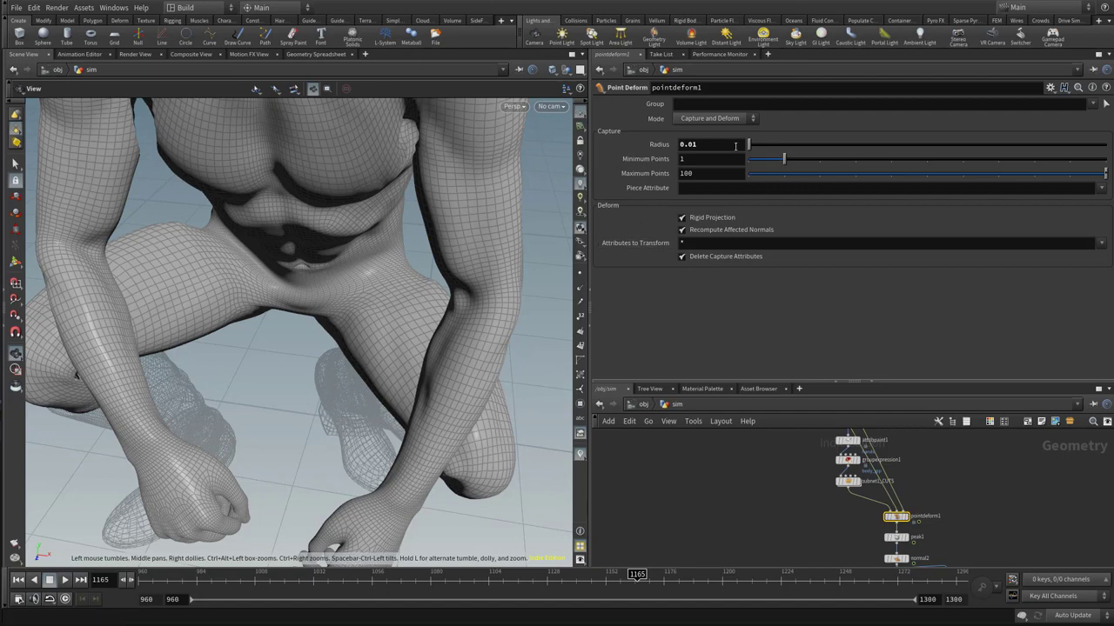
{"action": "left_click", "coordinate": [694, 151]}
{"action": "key", "text": "Return"}
Compare the body's shape at frame 960 with the crouching pose at frame 1164
{"action": "left_click_drag", "start_coordinate": [452, 409], "coordinate": [444, 340]}
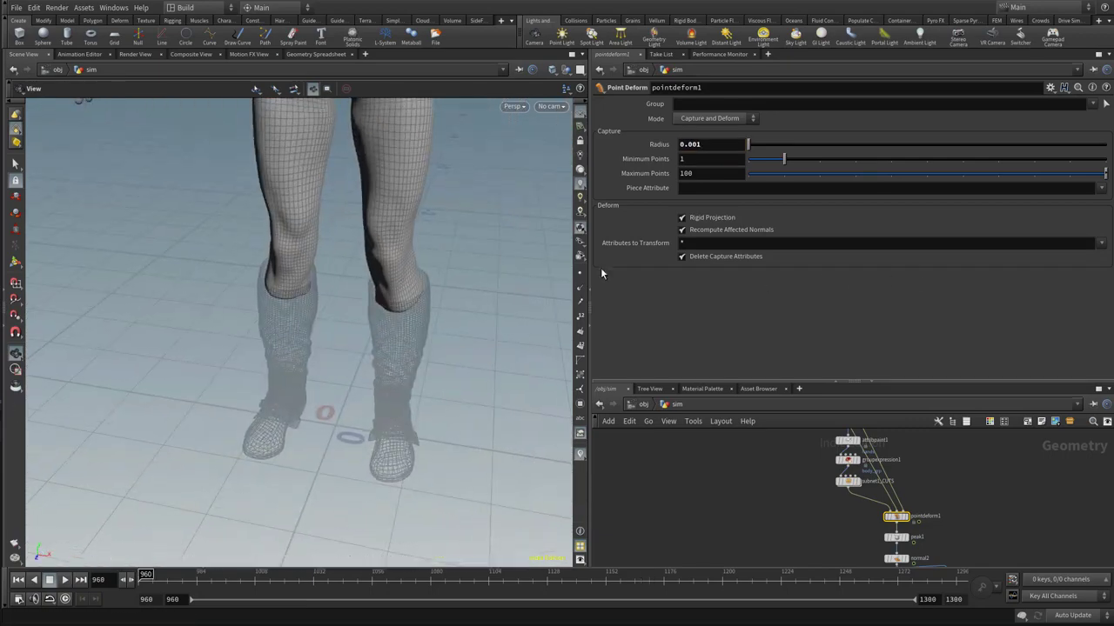
{"action": "middle_click_drag", "start_coordinate": [409, 261], "coordinate": [448, 499]}
{"action": "left_click_drag", "start_coordinate": [447, 500], "coordinate": [397, 407]}
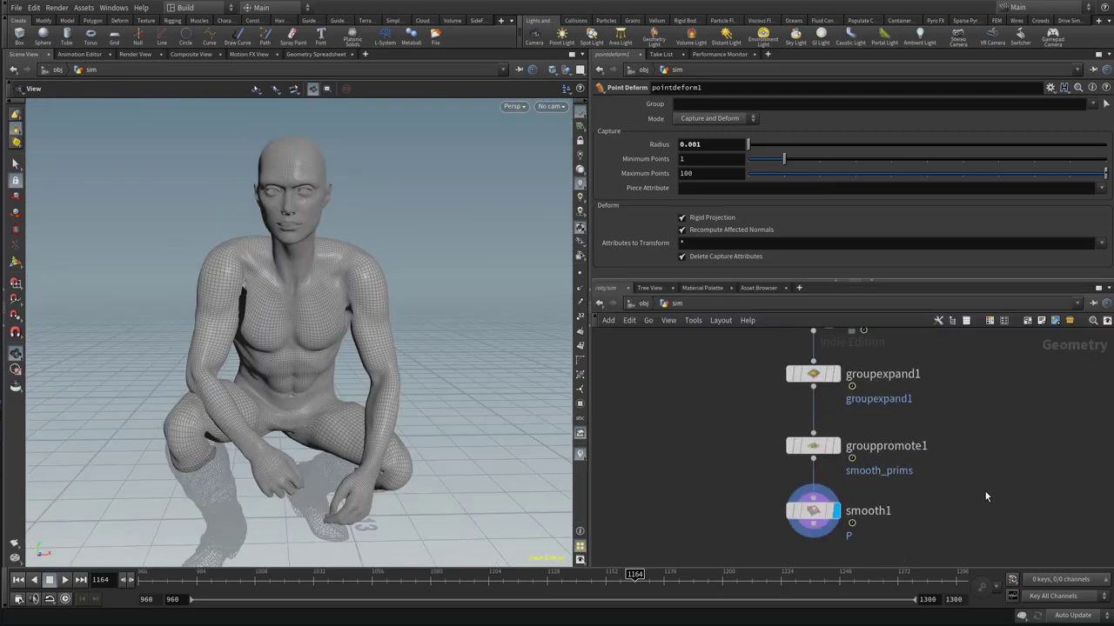
{"action": "scroll", "coordinate": [977, 407], "scroll_direction": "down", "scroll_amount": 2}
{"action": "scroll", "coordinate": [946, 460], "scroll_direction": "up", "scroll_amount": 2}
{"action": "middle_click_drag", "start_coordinate": [955, 414], "coordinate": [975, 515]}
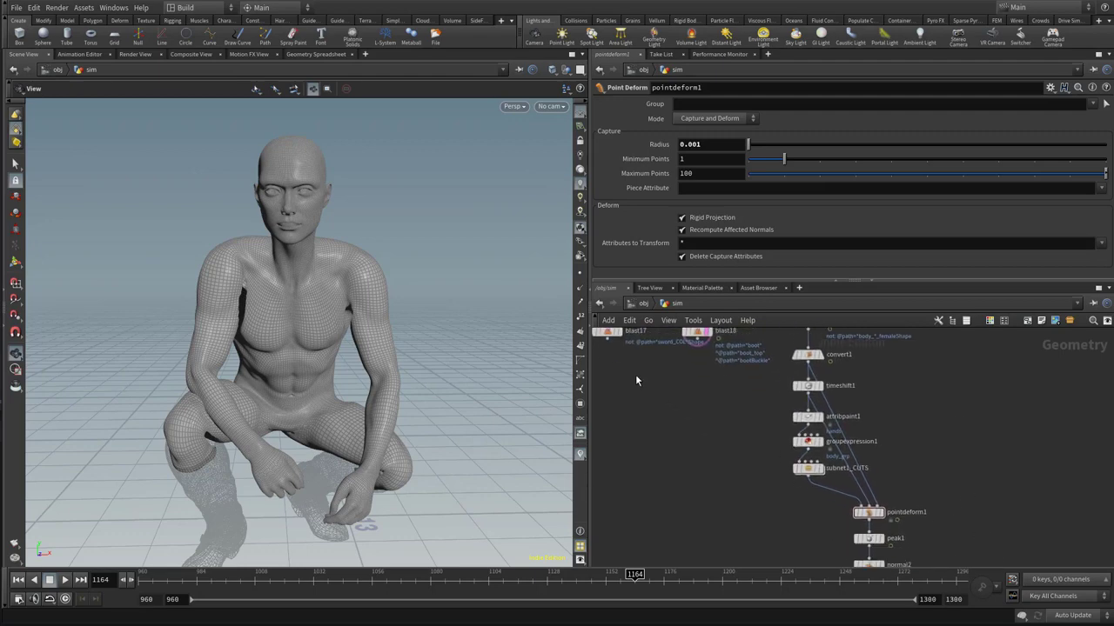
{"action": "left_click", "coordinate": [609, 344]}
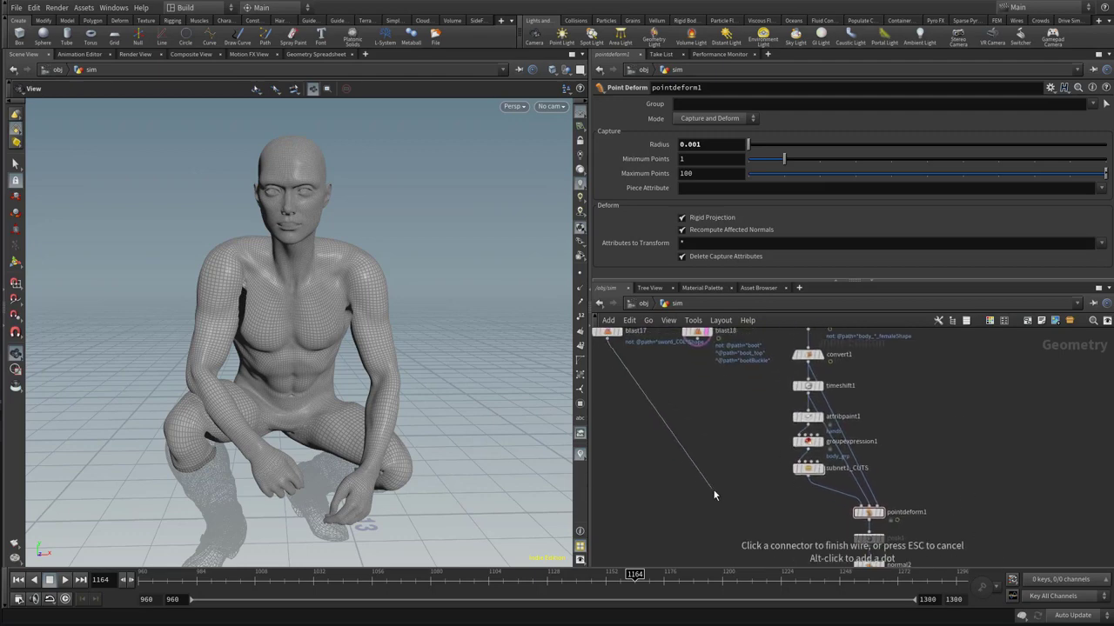
{"action": "middle_click_drag", "start_coordinate": [737, 484], "coordinate": [705, 390]}
{"action": "mouse_move", "coordinate": [734, 482]}
{"action": "middle_mouse_down"}
{"action": "mouse_move", "coordinate": [736, 321]}
{"action": "mouse_move", "coordinate": [738, 473]}
{"action": "middle_mouse_up"}
{"action": "key", "text": "Escape"}
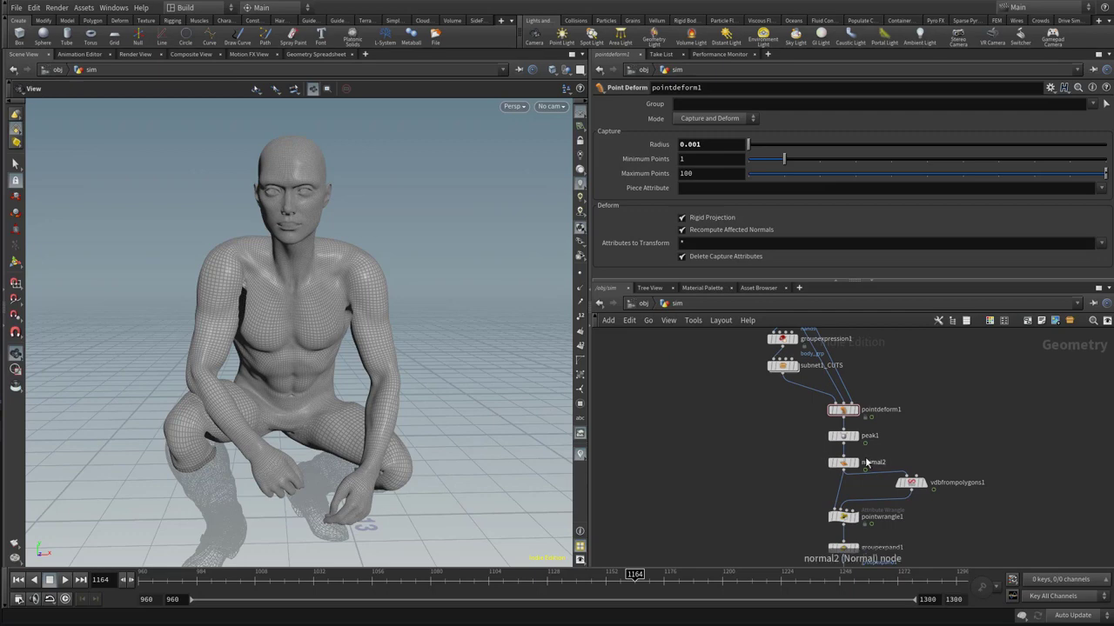
Make room below peak1 and insert a Merge node between peak1 and normal2
{"action": "left_click_drag", "start_coordinate": [843, 438], "coordinate": [840, 495]}
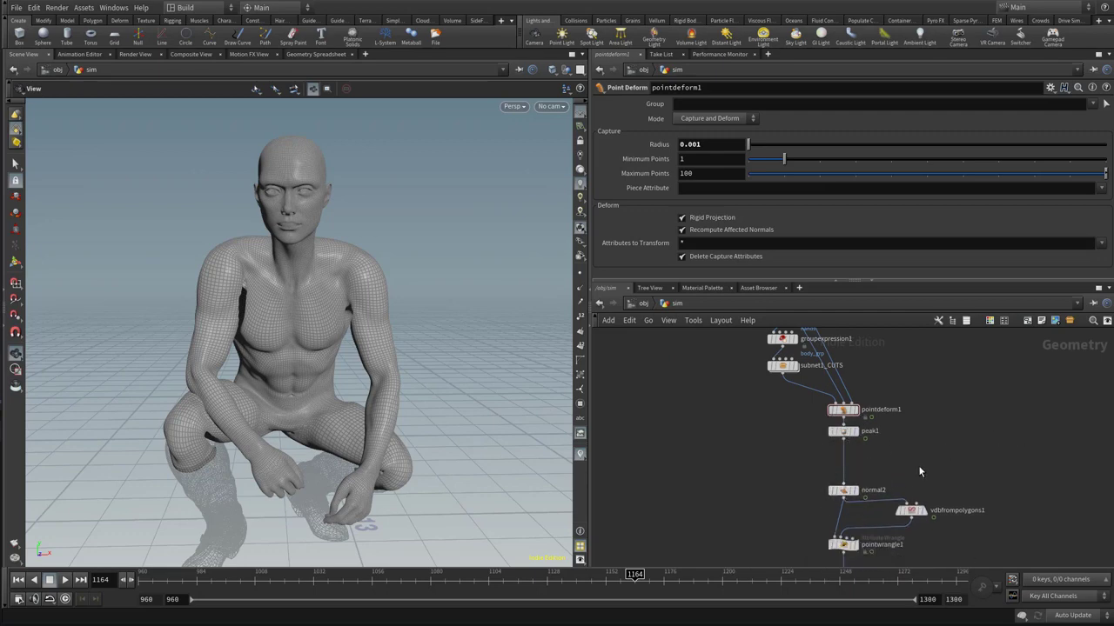
{"action": "key", "text": "Tab"}
{"action": "type", "text": "merge"}
{"action": "key", "text": "Return"}
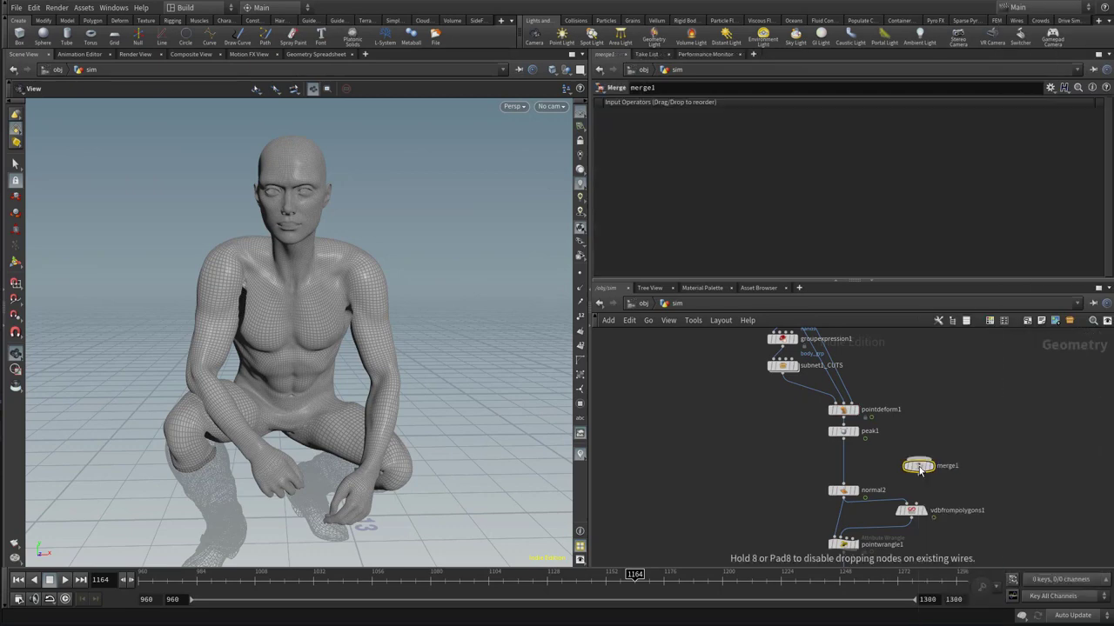
{"action": "left_click_drag", "start_coordinate": [920, 470], "coordinate": [851, 477]}
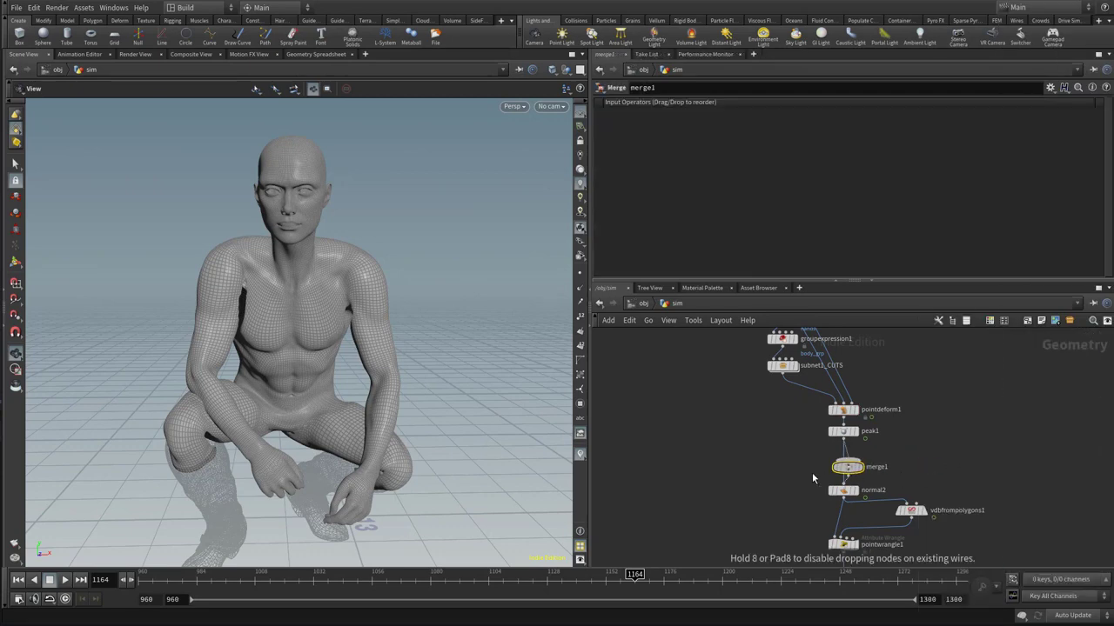
Connect the output of blast17 to merge1 as an additional input beside peak1
{"action": "middle_click_drag", "start_coordinate": [690, 418], "coordinate": [758, 493]}
{"action": "right_click_drag", "start_coordinate": [758, 492], "coordinate": [727, 485]}
{"action": "scroll", "coordinate": [713, 419], "scroll_direction": "up", "scroll_amount": 1}
{"action": "left_click", "coordinate": [675, 355]}
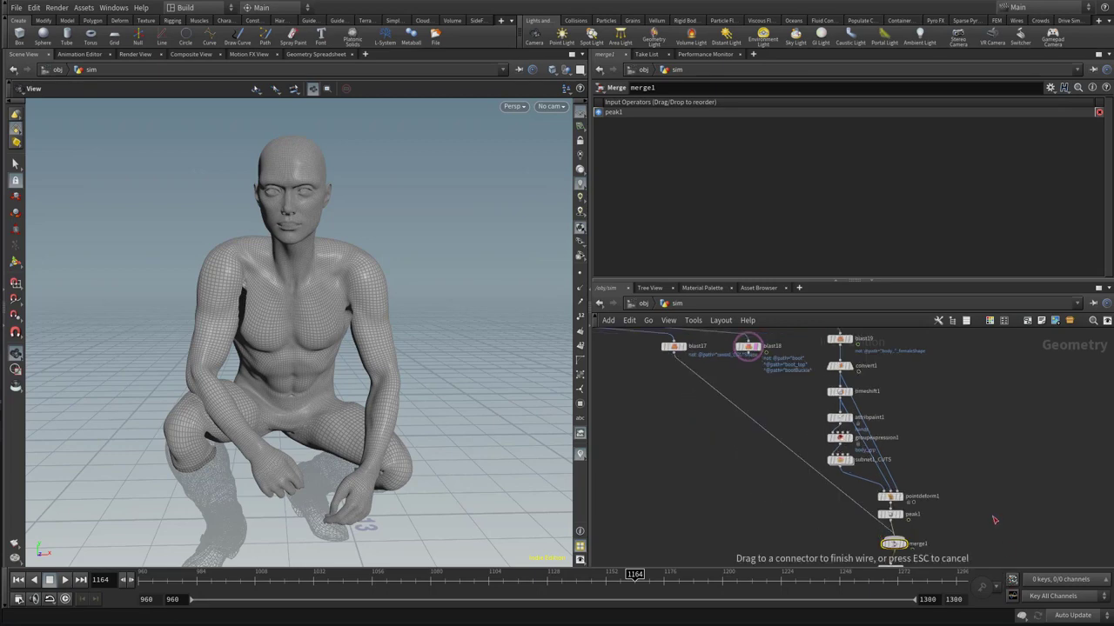
{"action": "left_click", "coordinate": [894, 542]}
Insert a Convert node between blast17 and merge1 and check the sword collision shape against the body
{"action": "key", "text": "Tab"}
{"action": "type", "text": "con"}
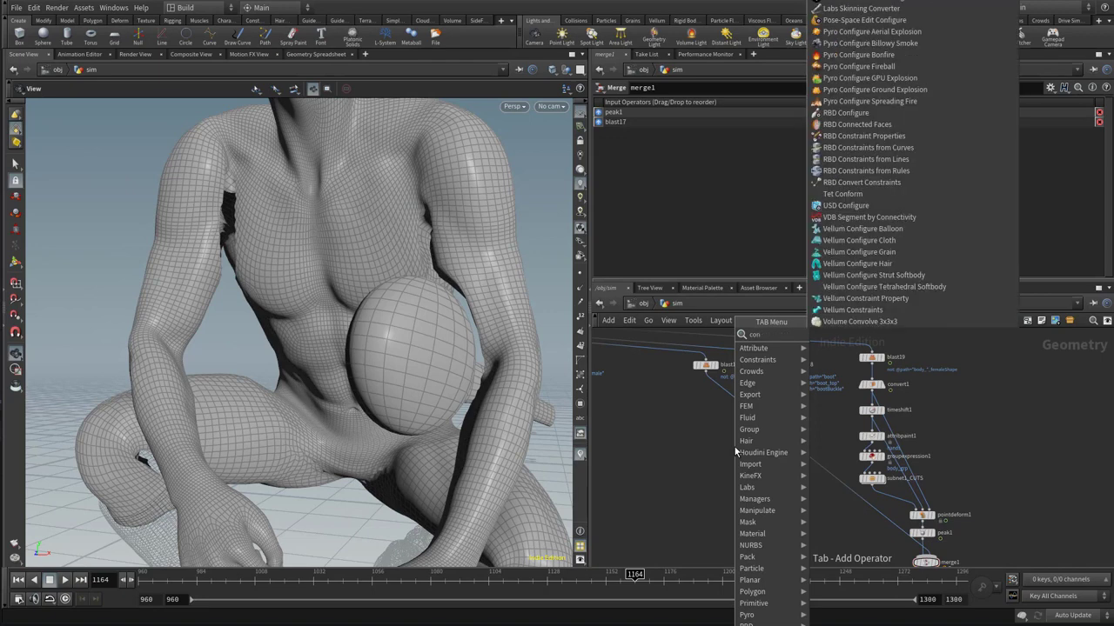
{"action": "type", "text": "vert"}
{"action": "key", "text": "Return"}
{"action": "left_click_drag", "start_coordinate": [722, 427], "coordinate": [709, 393]}
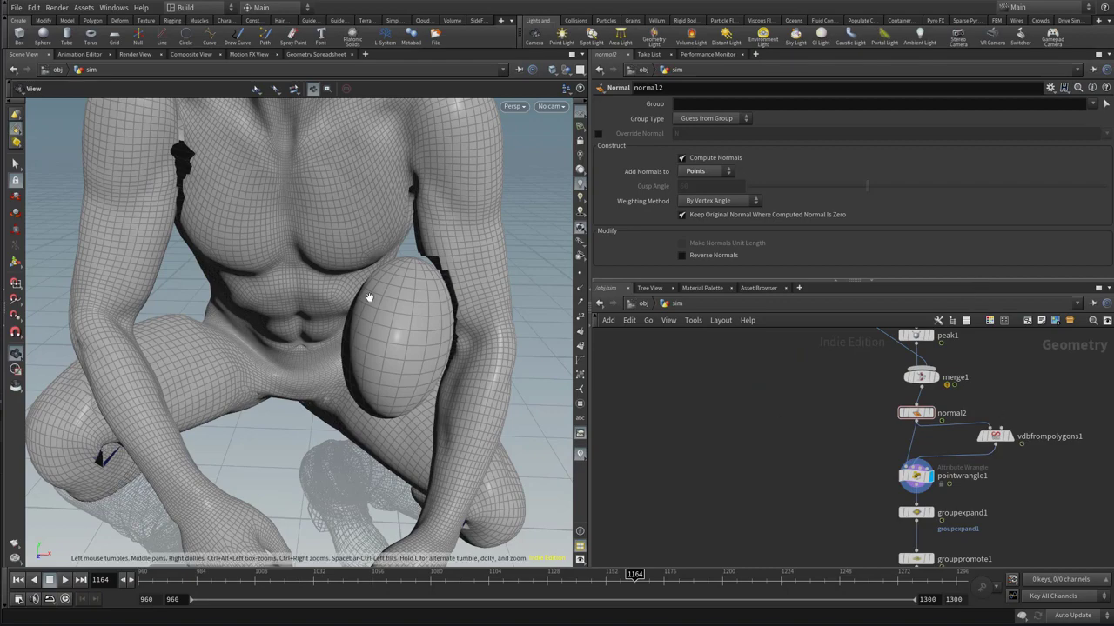
{"action": "left_click_drag", "start_coordinate": [409, 298], "coordinate": [443, 249]}
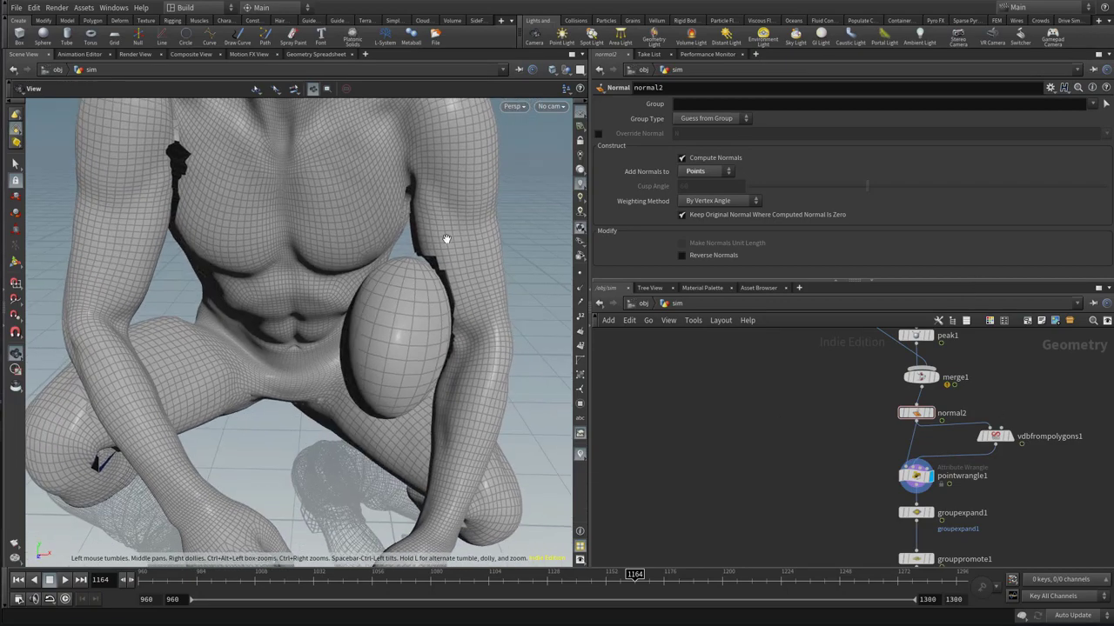
Insert a Point Wrangle between convert2 and merge1, aligned below convert2
{"action": "left_click", "coordinate": [915, 478]}
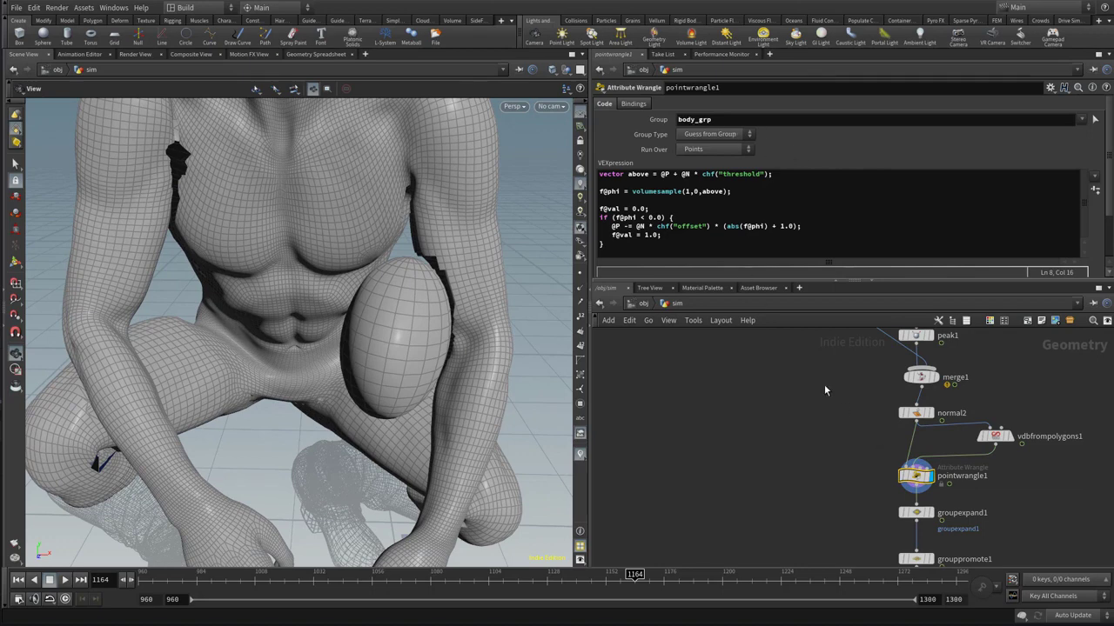
{"action": "middle_click_drag", "start_coordinate": [828, 392], "coordinate": [855, 470]}
{"action": "scroll", "coordinate": [844, 439], "scroll_direction": "down", "scroll_amount": 4}
{"action": "middle_click_drag", "start_coordinate": [759, 383], "coordinate": [836, 498]}
{"action": "scroll", "coordinate": [836, 498], "scroll_direction": "up", "scroll_amount": 3}
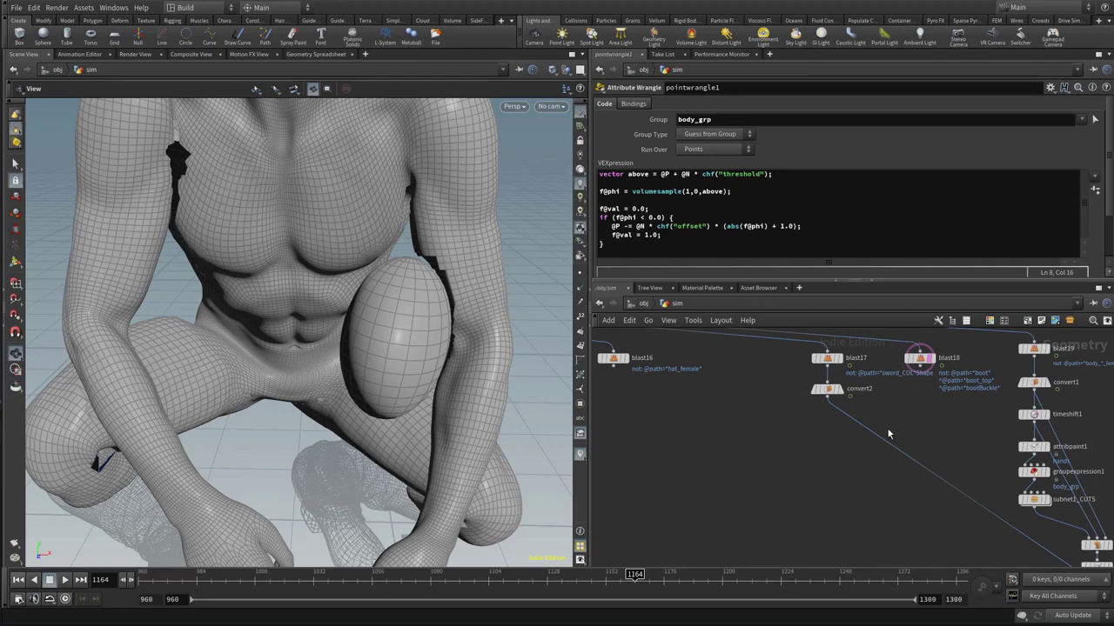
{"action": "key", "text": "Tab"}
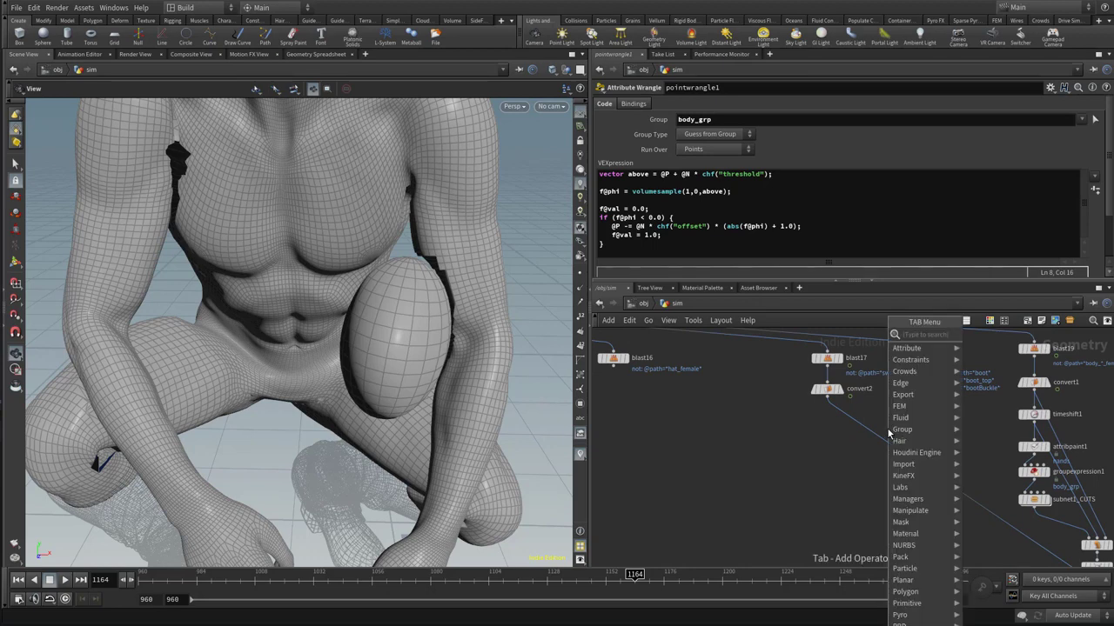
{"action": "key", "text": "Escape"}
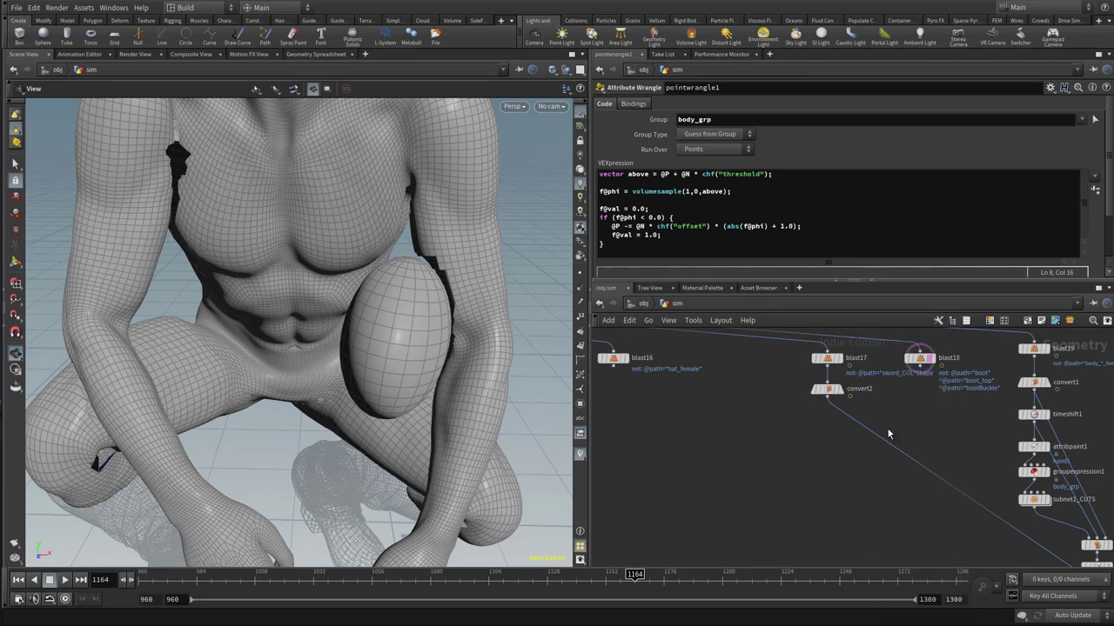
{"action": "key", "text": "Tab"}
{"action": "type", "text": "pw"}
{"action": "key", "text": "Down"}
{"action": "key", "text": "Return"}
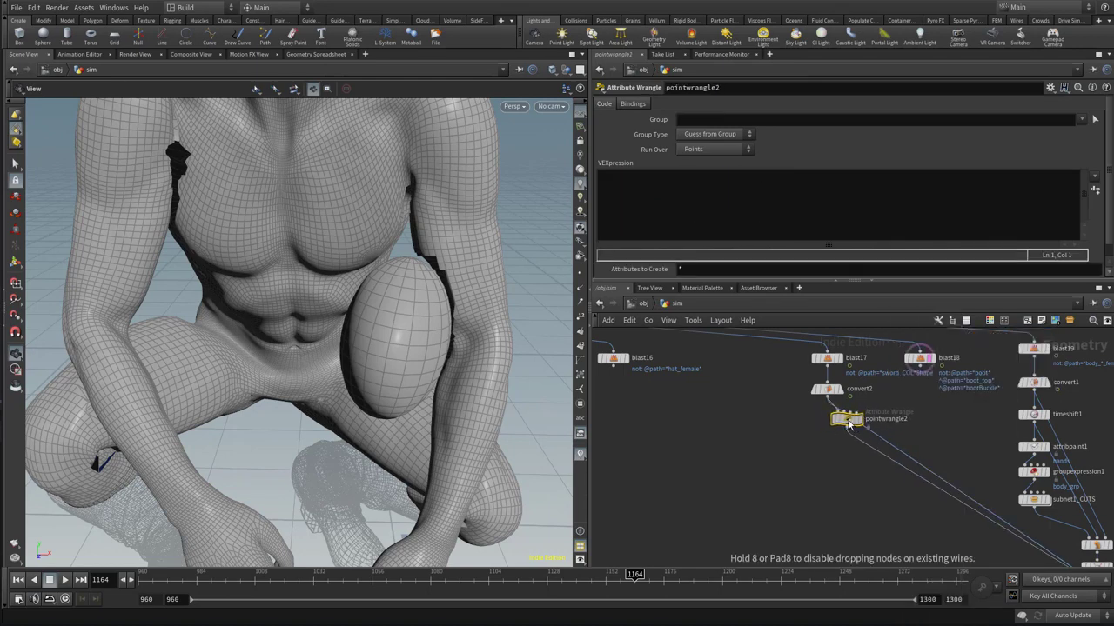
{"action": "left_click", "coordinate": [828, 418]}
Write VEX in pointwrangle2 that sets s@collisiongroup = "sword" and i@sword = 1
{"action": "left_click", "coordinate": [699, 222]}
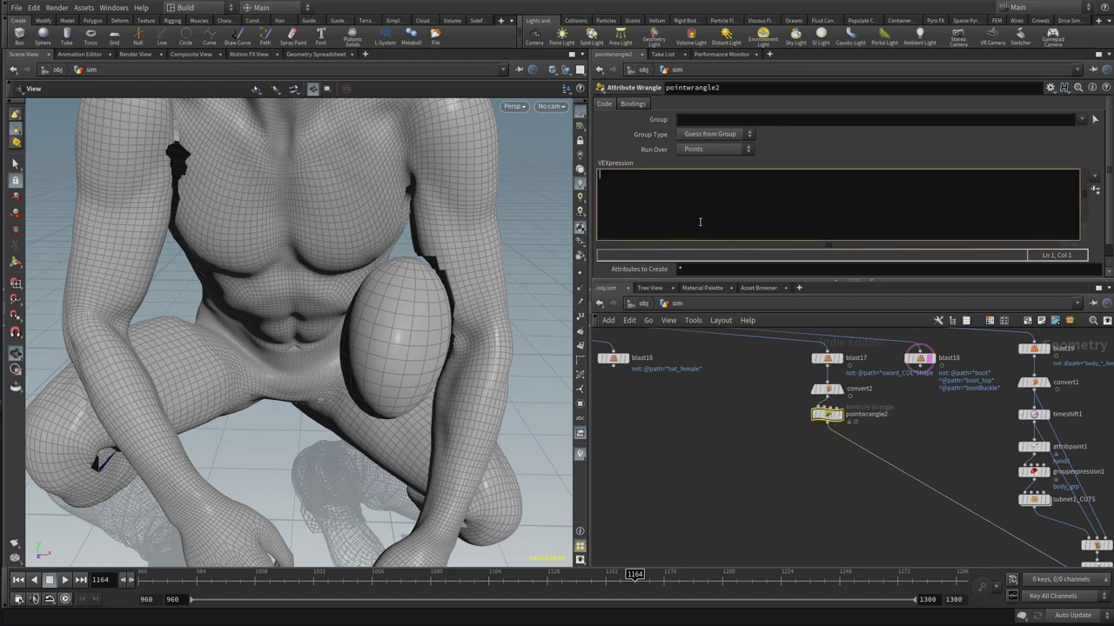
{"action": "type", "text": "s@collisiongroup"}
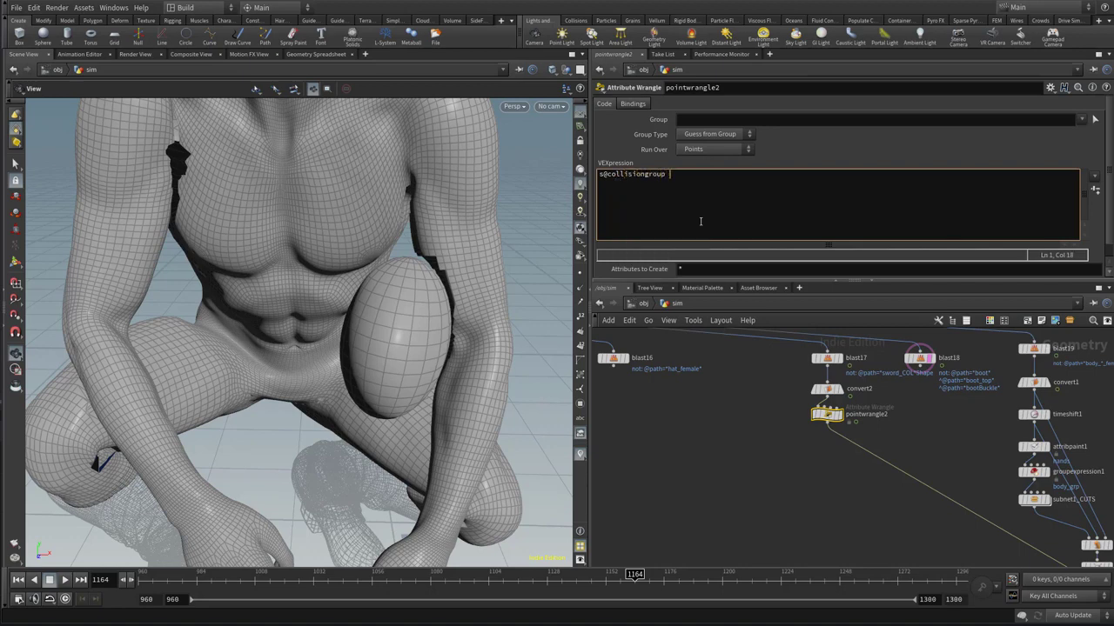
{"action": "type", "text": "= \"sword\";"}
{"action": "key", "text": "Return"}
{"action": "type", "text": "i"}
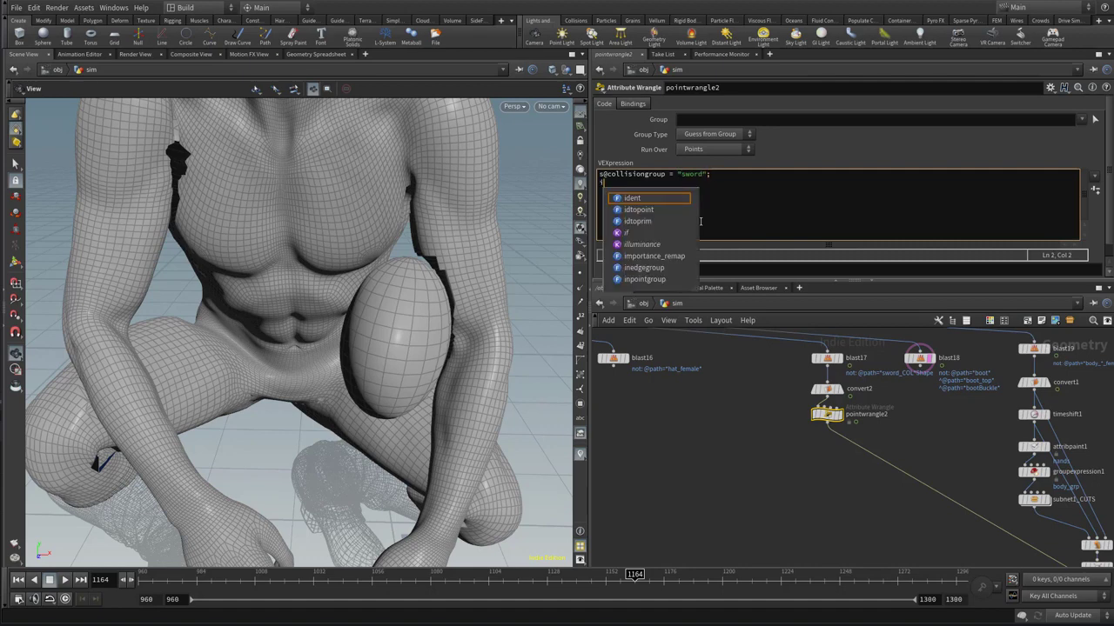
{"action": "type", "text": "@sword"}
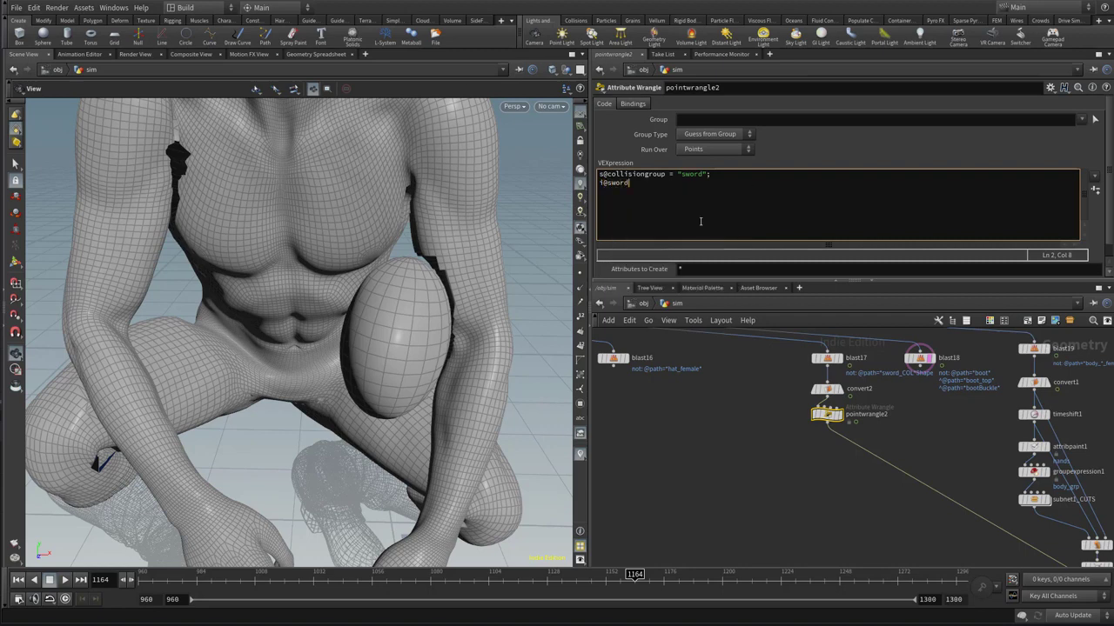
{"action": "type", "text": " = 1;"}
Insert a Point Wrangle between subnet1_CUTS and pointdeform1
{"action": "mouse_move", "coordinate": [945, 530]}
{"action": "middle_mouse_down"}
{"action": "mouse_move", "coordinate": [610, 442]}
{"action": "mouse_move", "coordinate": [720, 481]}
{"action": "middle_mouse_up"}
{"action": "middle_click_drag", "start_coordinate": [955, 515], "coordinate": [974, 426]}
{"action": "mouse_move", "coordinate": [997, 469]}
{"action": "middle_mouse_down"}
{"action": "mouse_move", "coordinate": [1001, 418]}
{"action": "mouse_move", "coordinate": [1050, 539]}
{"action": "middle_mouse_up"}
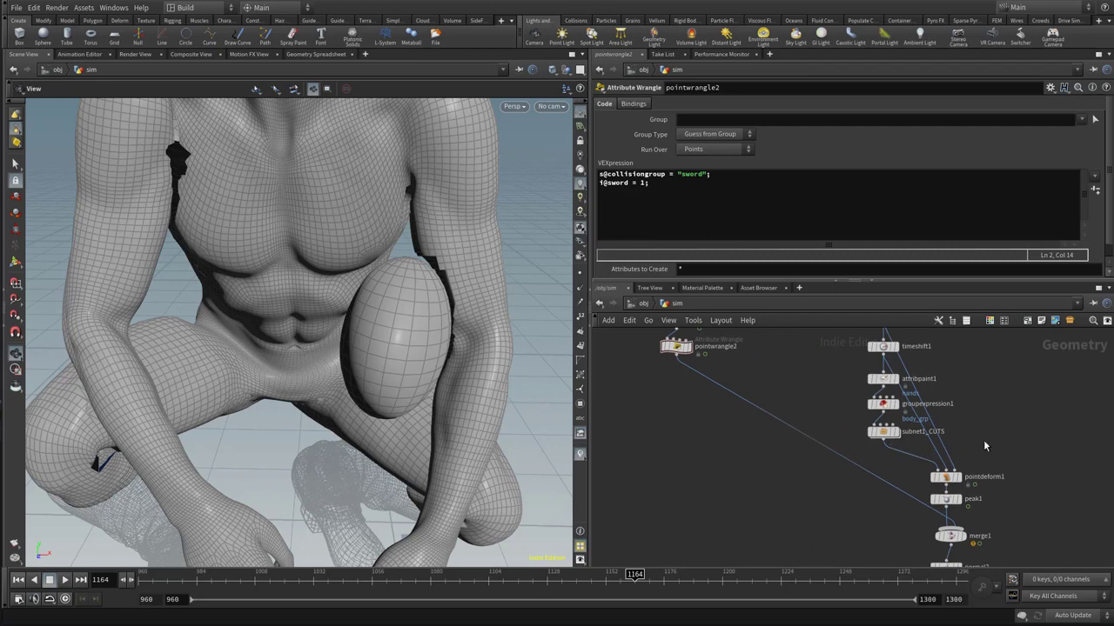
{"action": "key", "text": "Tab"}
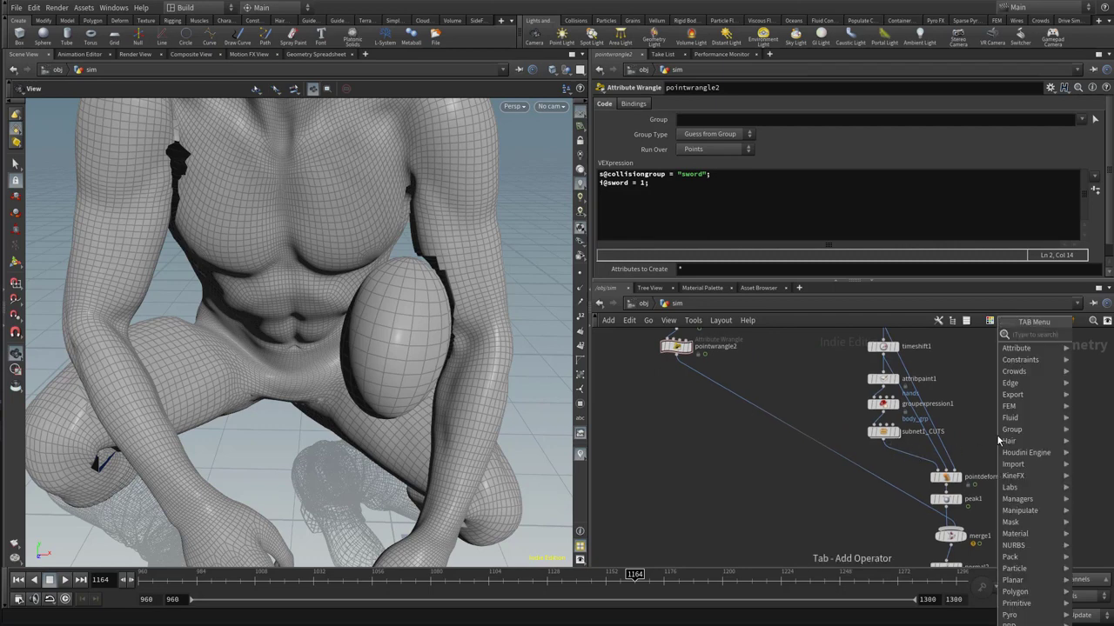
{"action": "type", "text": "wp"}
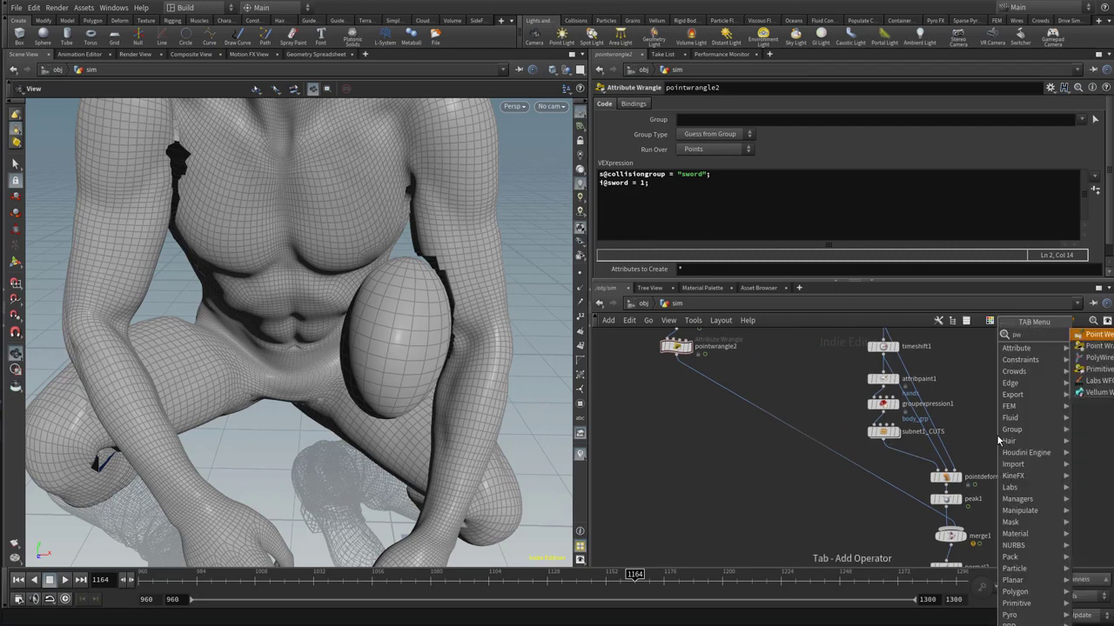
{"action": "key", "text": "Return"}
{"action": "left_click", "coordinate": [903, 458]}
Write VEX in pointwrangle3 that sets s@collisiongroup = "body" and i@body=1
{"action": "left_click", "coordinate": [783, 212]}
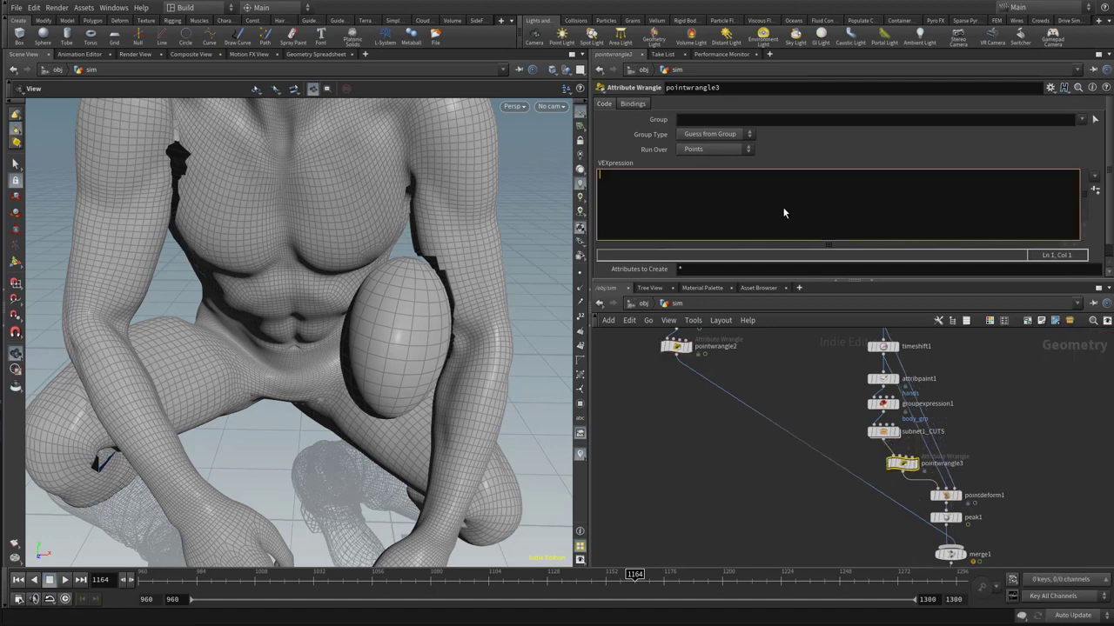
{"action": "type", "text": "s@collisiongroup = \""}
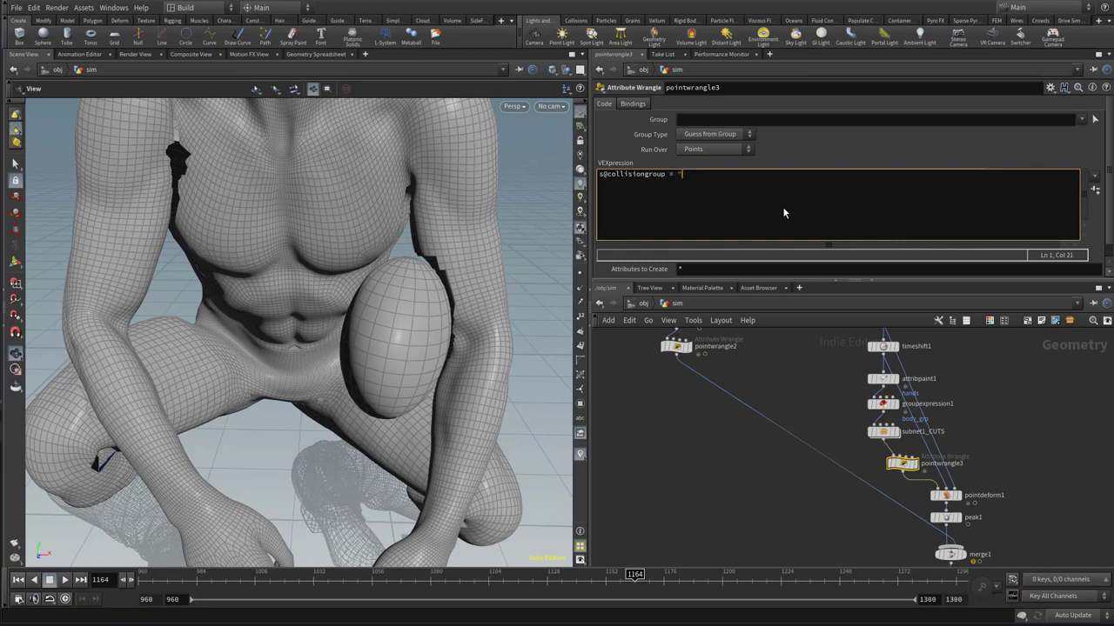
{"action": "type", "text": "body\";"}
{"action": "key", "text": "Return"}
{"action": "type", "text": "i@i"}
{"action": "key", "text": "BackSpace"}
{"action": "type", "text": "body=1;"}
{"action": "left_click", "coordinate": [1023, 460]}
{"action": "middle_click_drag", "start_coordinate": [1031, 511], "coordinate": [977, 425]}
{"action": "middle_click_drag", "start_coordinate": [1005, 494], "coordinate": [1046, 535]}
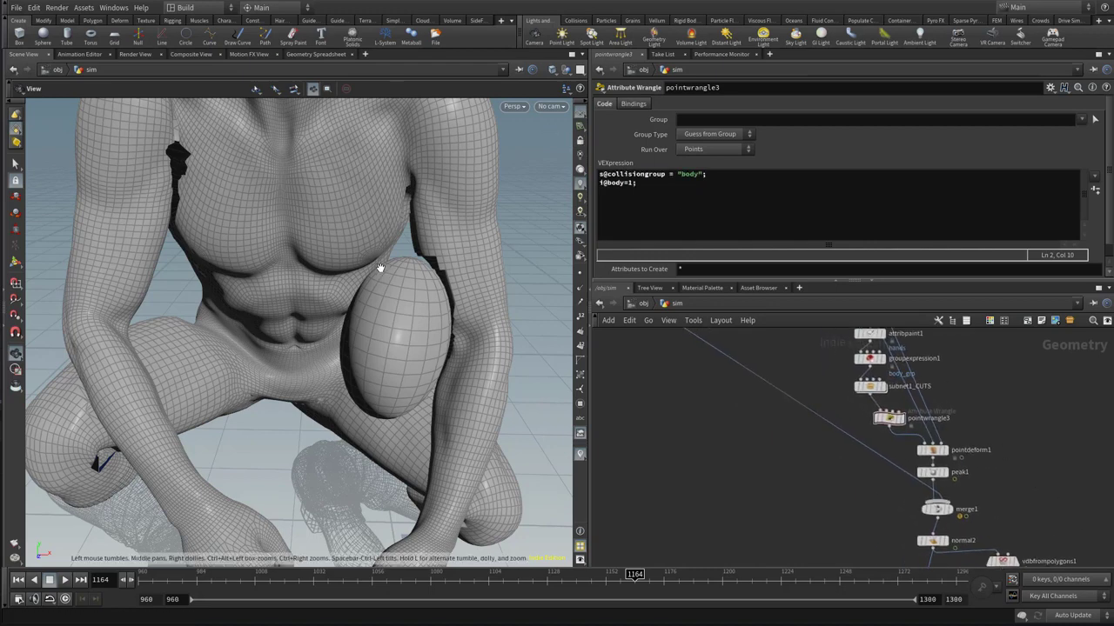
{"action": "middle_click_drag", "start_coordinate": [1043, 476], "coordinate": [1045, 403]}
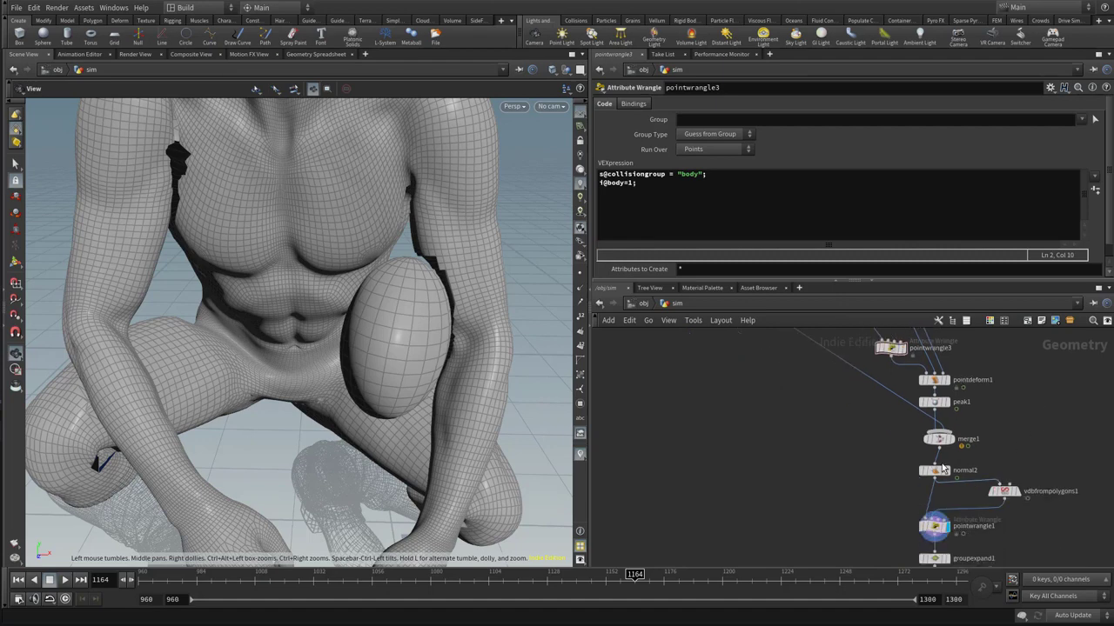
{"action": "left_click", "coordinate": [933, 529]}
{"action": "left_click", "coordinate": [755, 119]}
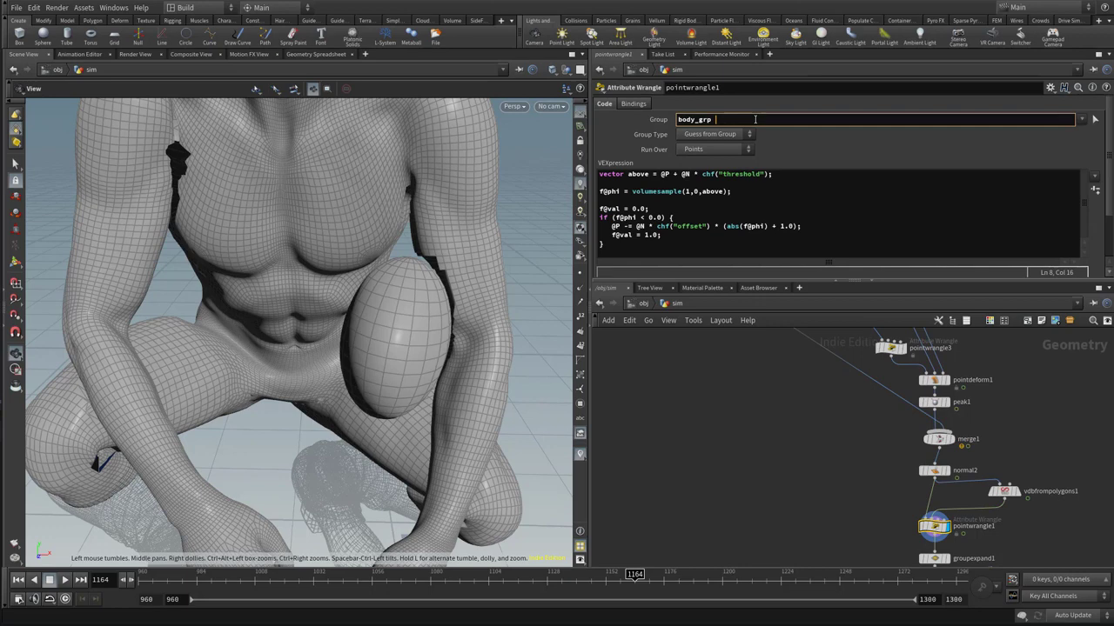
{"action": "type", "text": "@sword>0.5"}
{"action": "key", "text": "Return"}
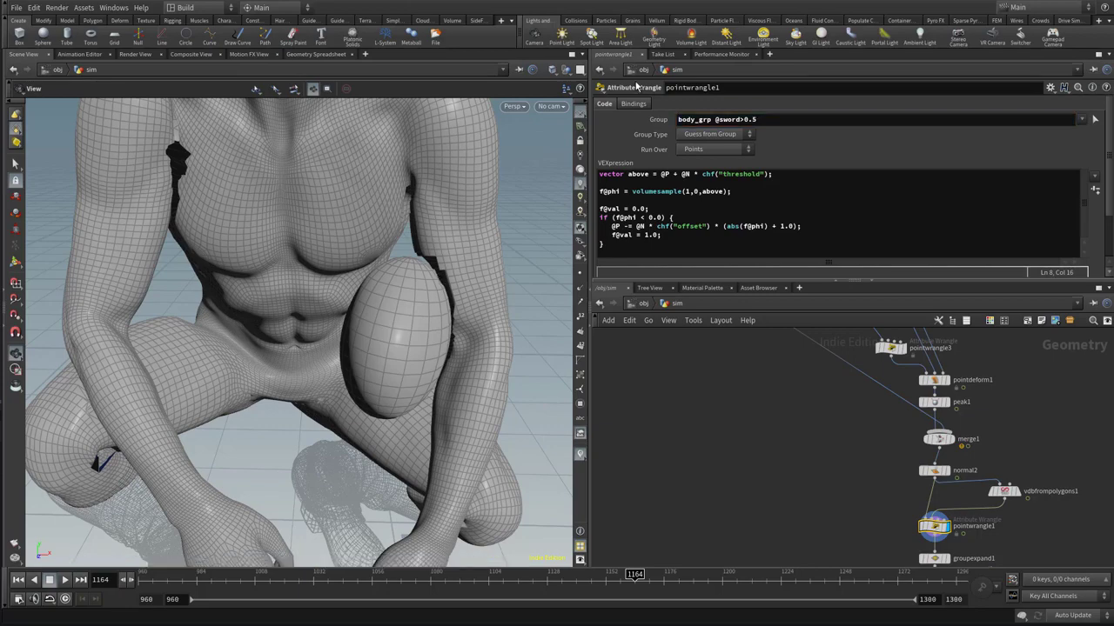
Display the smooth1 output and inspect the body around the sword collision shape
{"action": "mouse_move", "coordinate": [475, 309]}
{"action": "left_mouse_down"}
{"action": "mouse_move", "coordinate": [405, 298]}
{"action": "mouse_move", "coordinate": [395, 275]}
{"action": "mouse_move", "coordinate": [443, 279]}
{"action": "mouse_move", "coordinate": [460, 298]}
{"action": "left_mouse_up"}
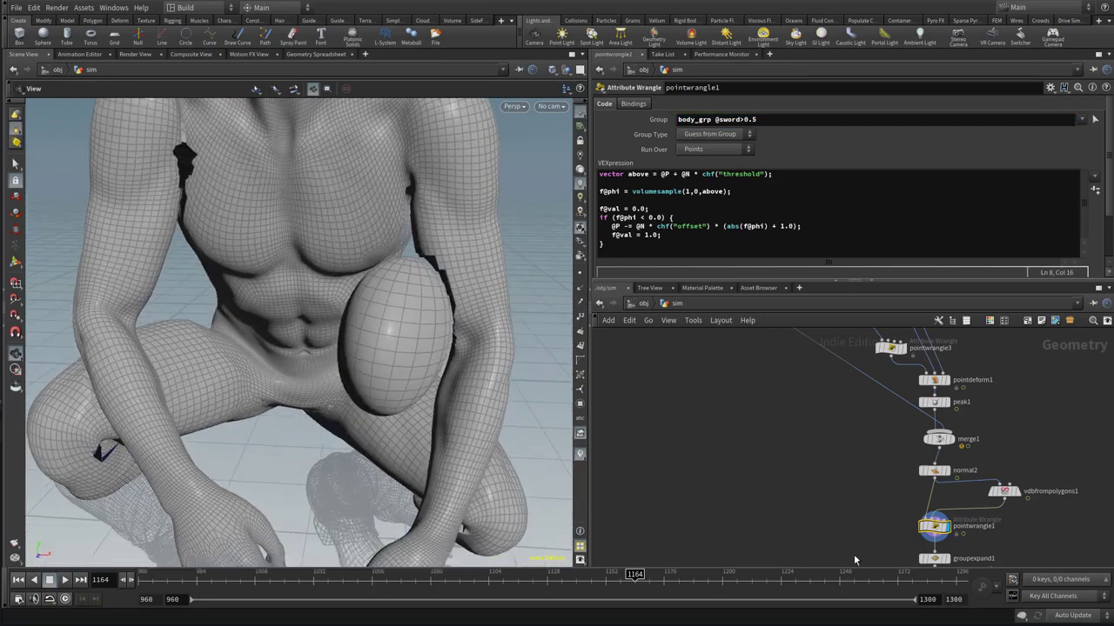
{"action": "middle_click_drag", "start_coordinate": [841, 552], "coordinate": [815, 386]}
{"action": "left_click", "coordinate": [909, 471]}
{"action": "left_click_drag", "start_coordinate": [444, 311], "coordinate": [470, 304]}
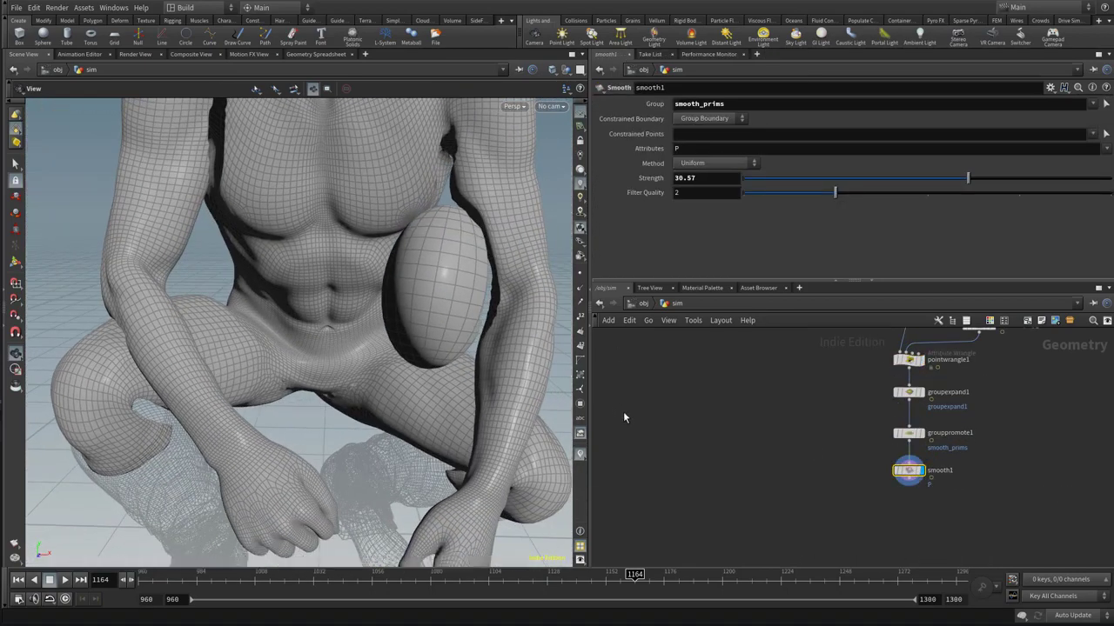
{"action": "middle_click_drag", "start_coordinate": [753, 468], "coordinate": [743, 444]}
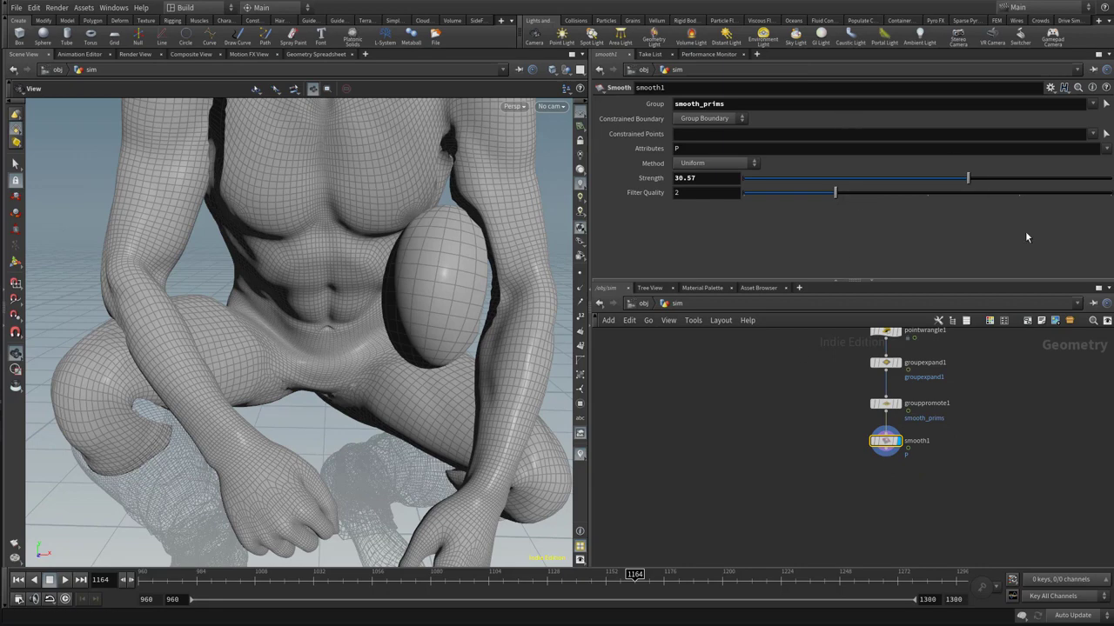
Reduce the Strength of smooth1, settling on 25
{"action": "left_click_drag", "start_coordinate": [964, 190], "coordinate": [908, 183]}
{"action": "left_click_drag", "start_coordinate": [529, 308], "coordinate": [480, 345]}
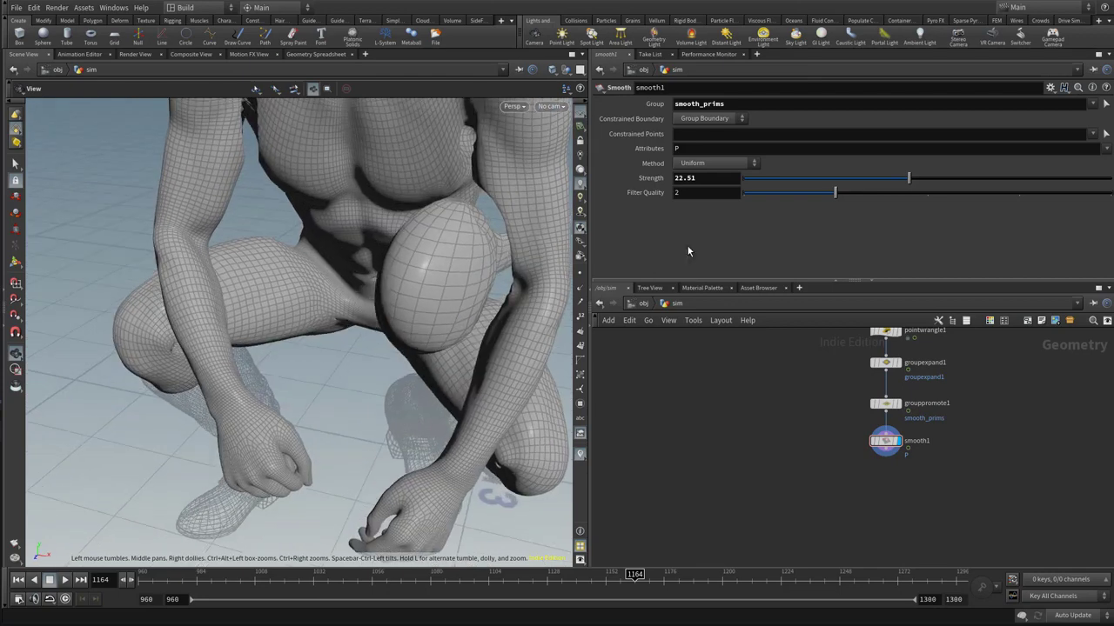
{"action": "left_click_drag", "start_coordinate": [709, 179], "coordinate": [607, 177]}
{"action": "type", "text": "25"}
{"action": "key", "text": "Return"}
Add a Point Velocity node below smooth1 and connect smooth1's output to it
{"action": "middle_click_drag", "start_coordinate": [925, 475], "coordinate": [902, 447]}
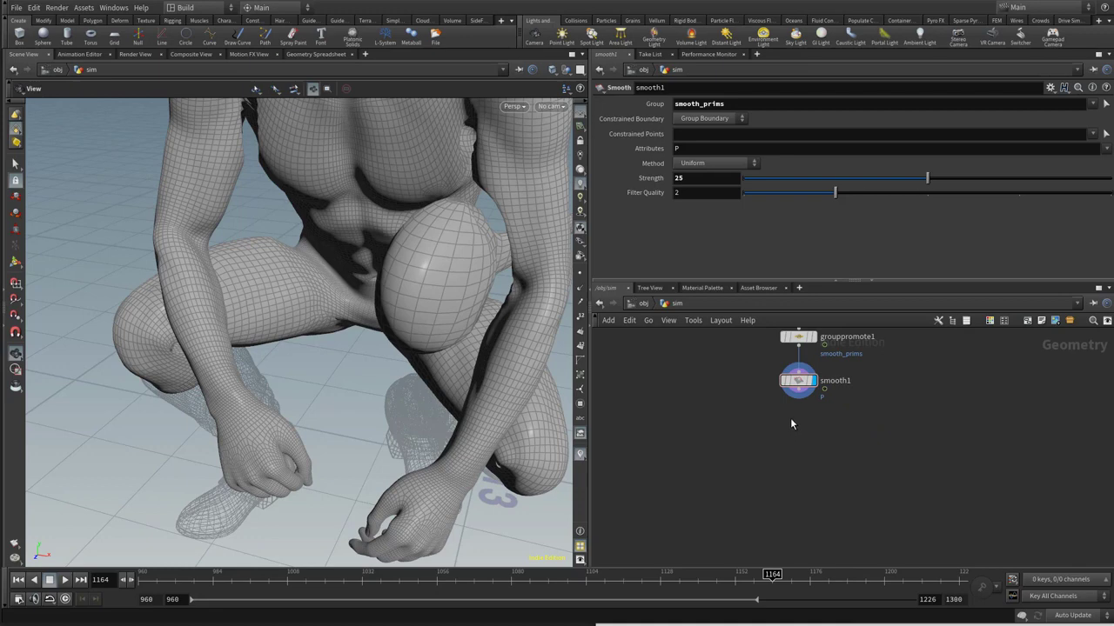
{"action": "key", "text": "Tab"}
{"action": "type", "text": "po"}
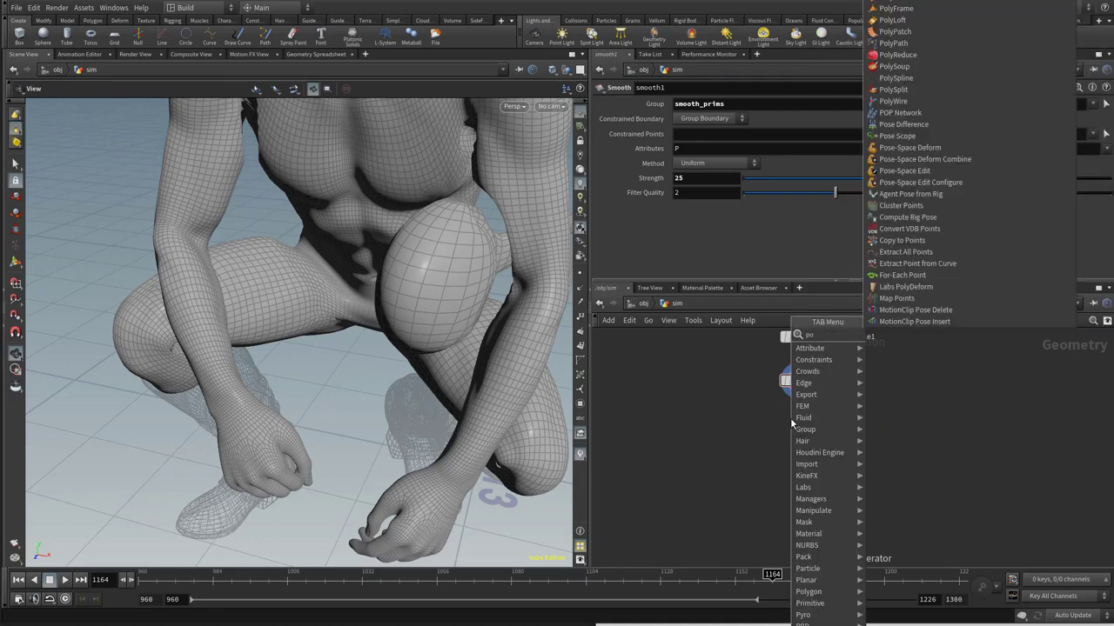
{"action": "type", "text": "int v"}
{"action": "key", "text": "Return"}
{"action": "left_click", "coordinate": [792, 423]}
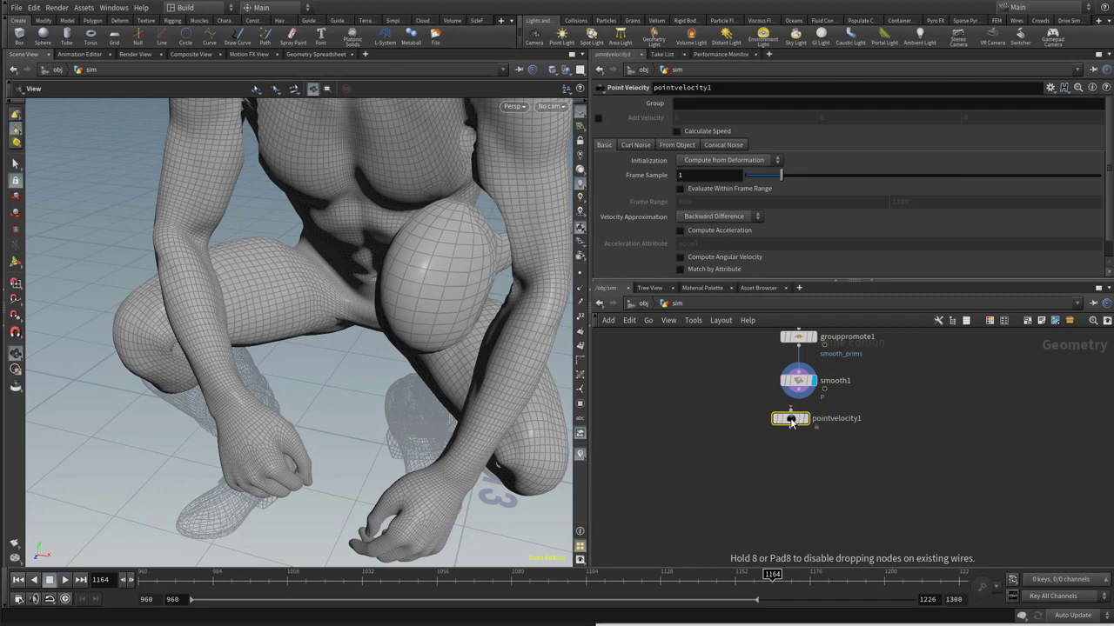
{"action": "left_click_drag", "start_coordinate": [795, 430], "coordinate": [802, 444]}
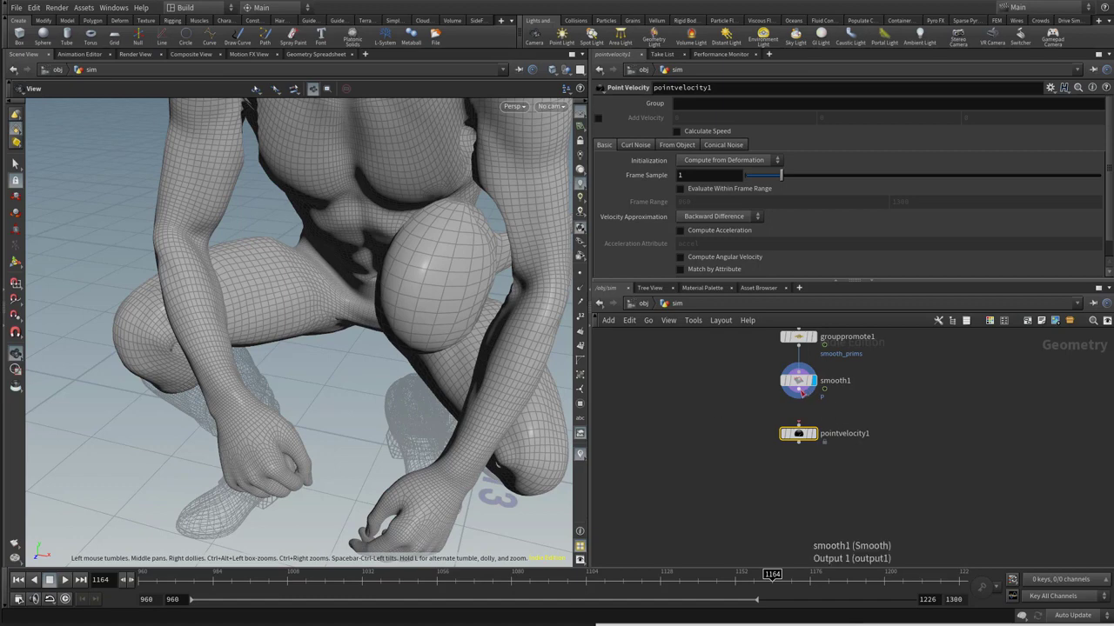
{"action": "left_click_drag", "start_coordinate": [818, 397], "coordinate": [799, 435]}
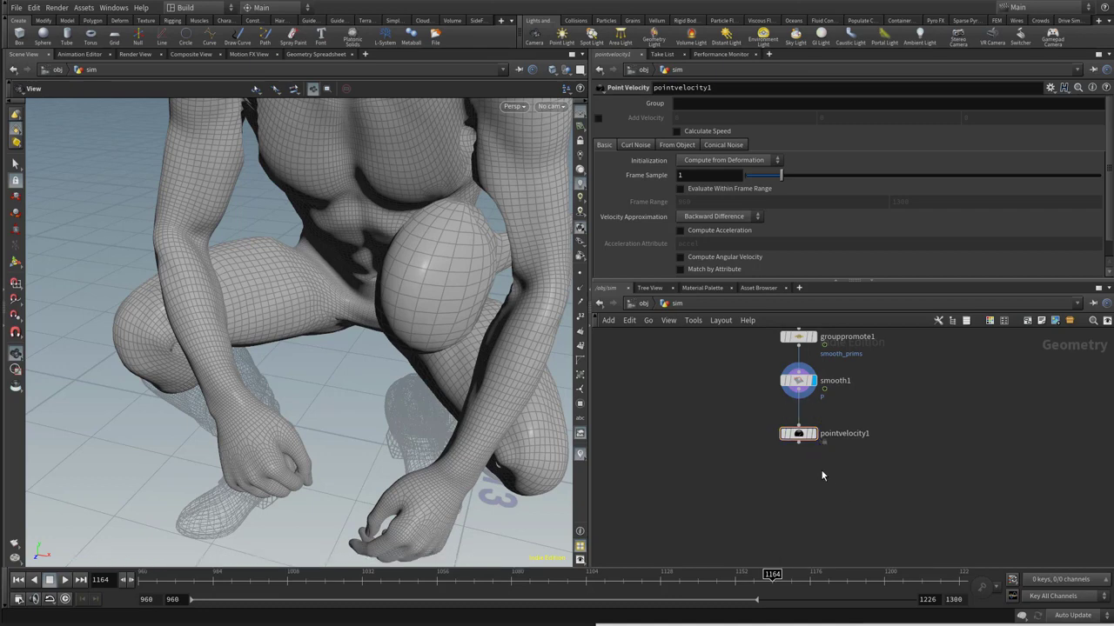
Add a File Cache node below pointvelocity1, connect it and display its output
{"action": "key", "text": "Tab"}
{"action": "type", "text": "file"}
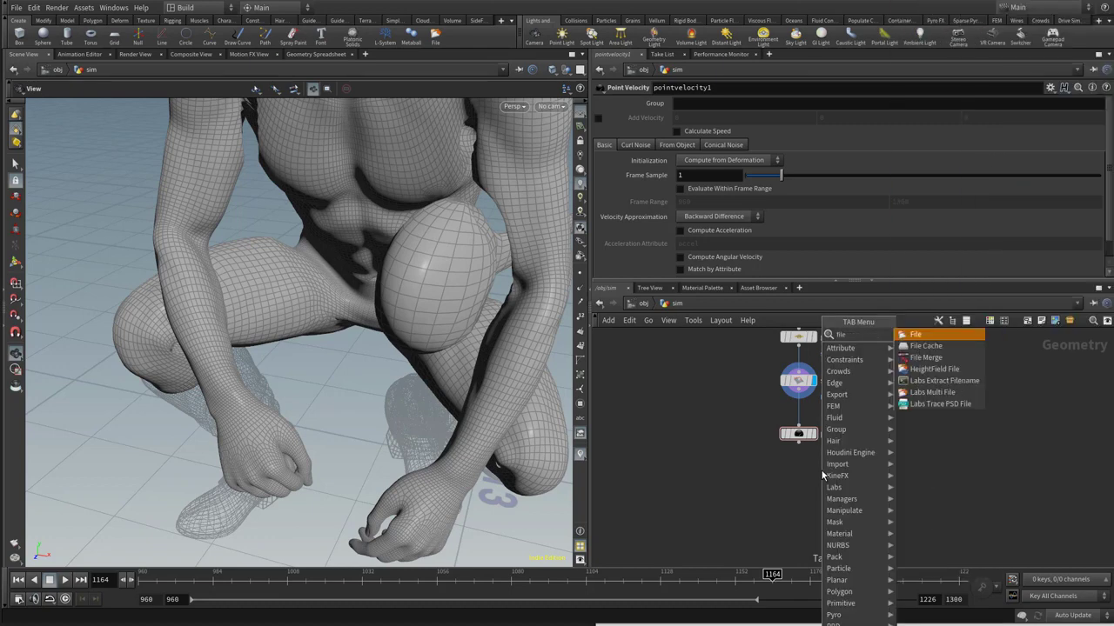
{"action": "left_click", "coordinate": [926, 345]}
{"action": "left_click", "coordinate": [800, 475]}
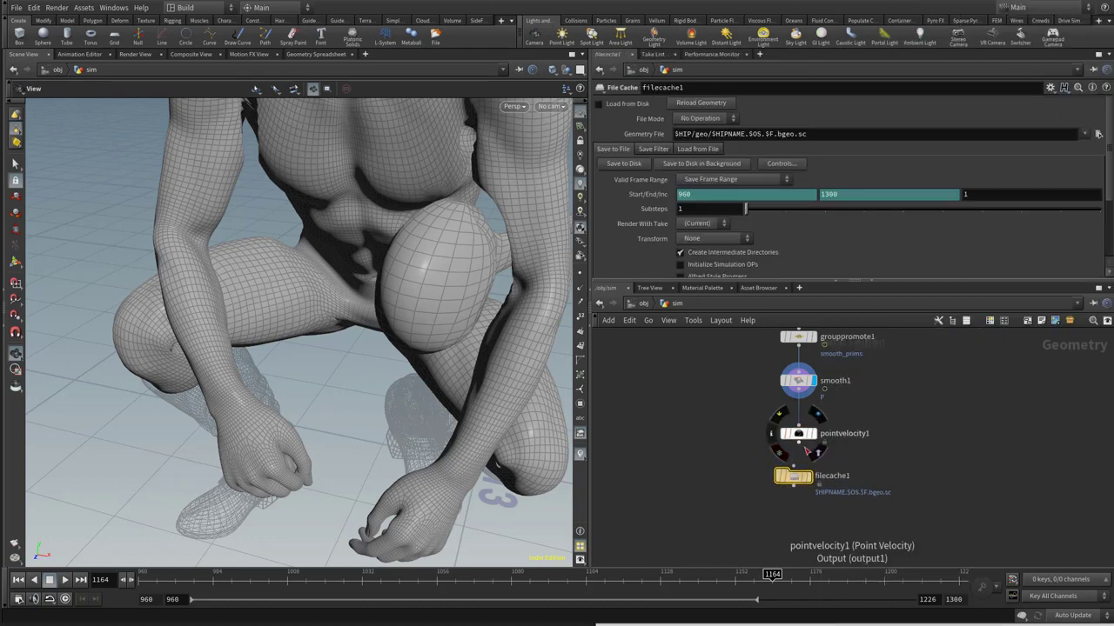
{"action": "left_click_drag", "start_coordinate": [799, 442], "coordinate": [795, 471]}
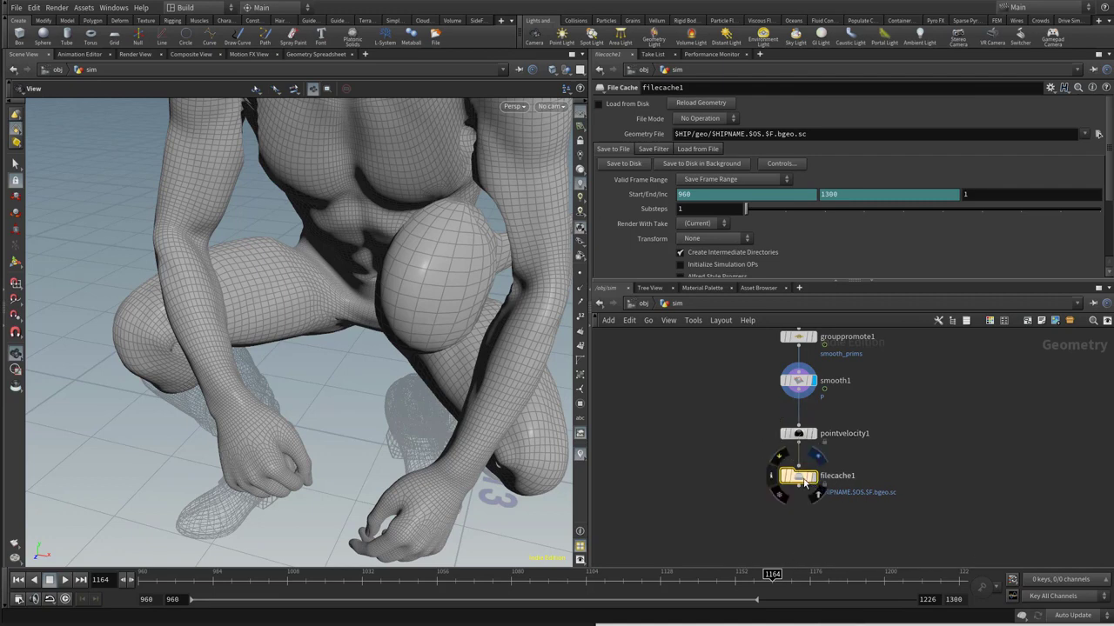
Set the File Cache node's geometry file path to $HIP/geo/collisions/$OS.v1.$F.bgeo.sc
{"action": "left_click", "coordinate": [715, 135]}
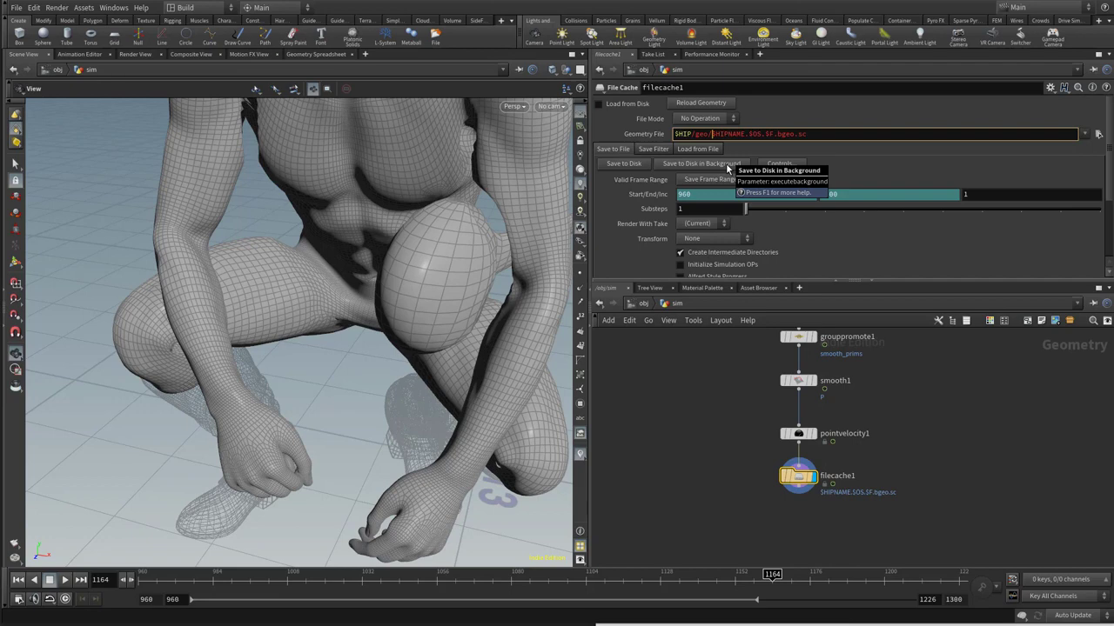
{"action": "type", "text": "collisions/"}
{"action": "key", "text": "shift+Right"}
{"action": "key", "text": "shift+Right"}
{"action": "key", "text": "shift+Right"}
{"action": "key", "text": "shift+Right"}
{"action": "key", "text": "shift+Right"}
{"action": "key", "text": "shift+Right"}
{"action": "key", "text": "shift+Right"}
{"action": "key", "text": "shift+Right"}
{"action": "key", "text": "BackSpace"}
{"action": "type", "text": ".v1."}
{"action": "key", "text": "Return"}
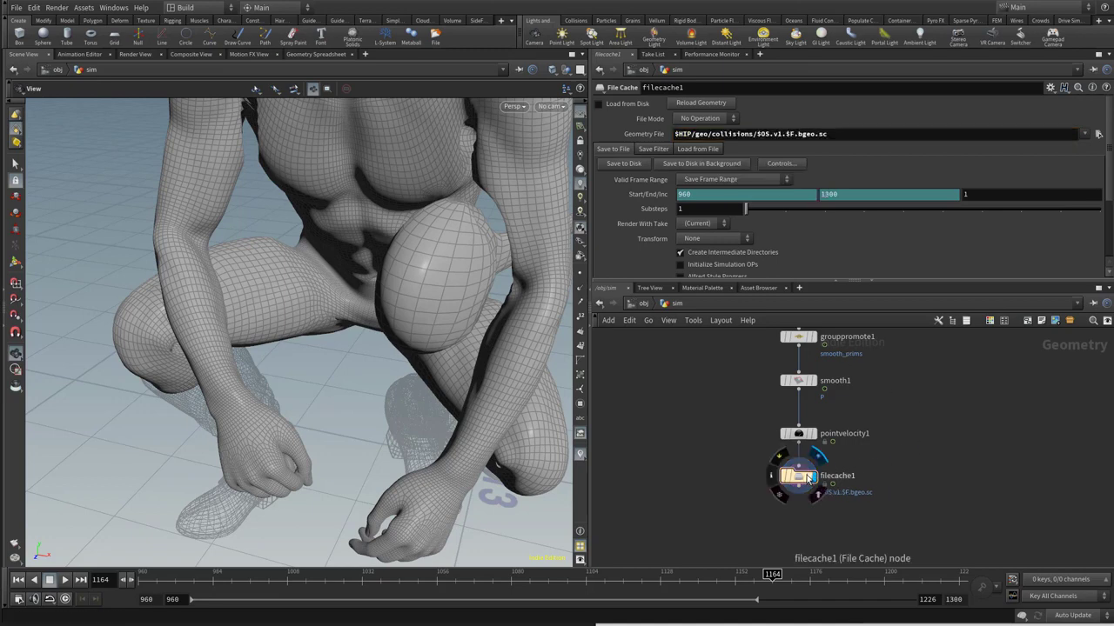
Rename the filecache1 node as CACHE_collision_body
{"action": "double_click", "coordinate": [837, 476]}
{"action": "type", "text": "COL"}
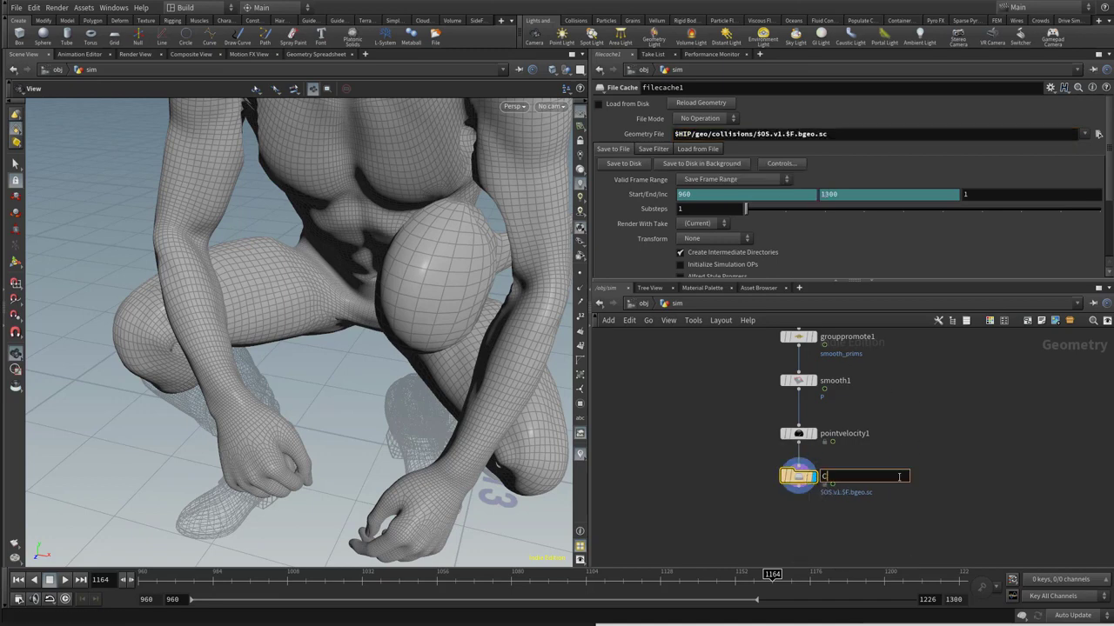
{"action": "key", "text": "BackSpace"}
{"action": "key", "text": "BackSpace"}
{"action": "key", "text": "BackSpace"}
{"action": "type", "text": "CAS"}
{"action": "key", "text": "BackSpace"}
{"action": "type", "text": "CHE_collision_body"}
{"action": "key", "text": "Return"}
Add a Null node below CACHE_collision_body, connect it to the cache's output and name it OUT_collision_geometry
{"action": "key", "text": "Tab"}
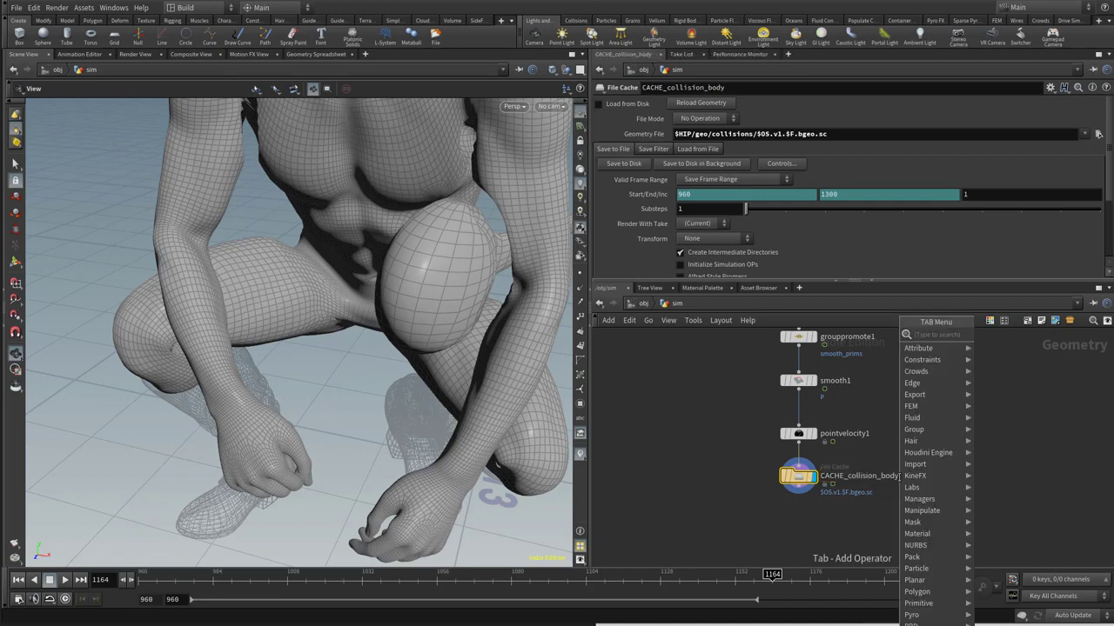
{"action": "key", "text": "Escape"}
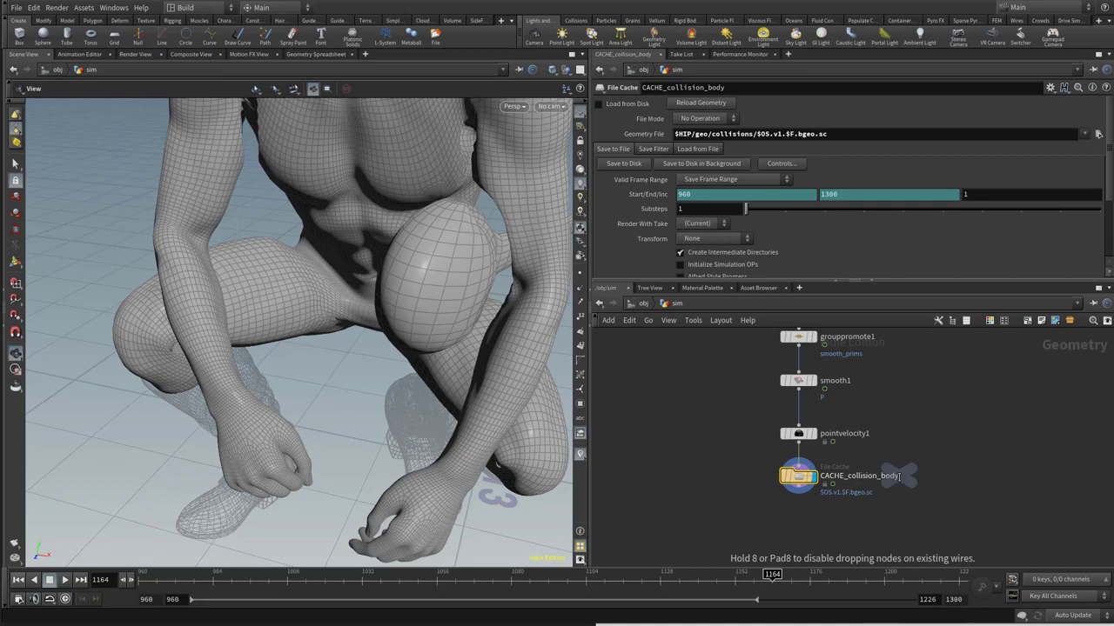
{"action": "left_click", "coordinate": [798, 529]}
{"action": "left_click_drag", "start_coordinate": [798, 488], "coordinate": [799, 519]}
{"action": "left_click", "coordinate": [818, 529]}
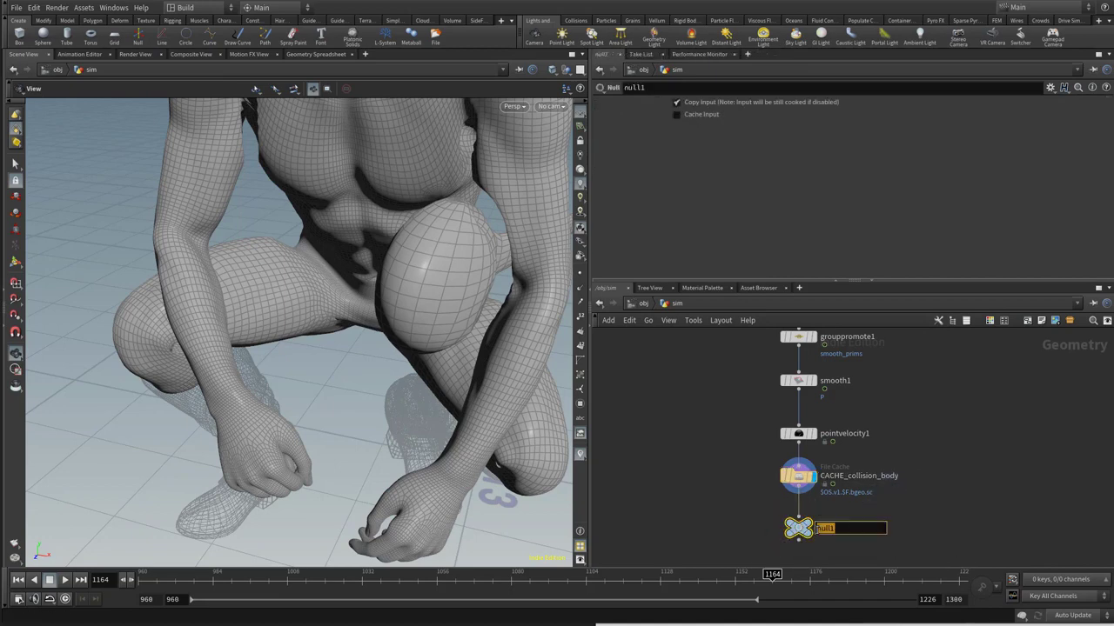
{"action": "type", "text": "OUT"}
{"action": "type", "text": "_collision_"}
{"action": "type", "text": "geometry"}
{"action": "key", "text": "Return"}
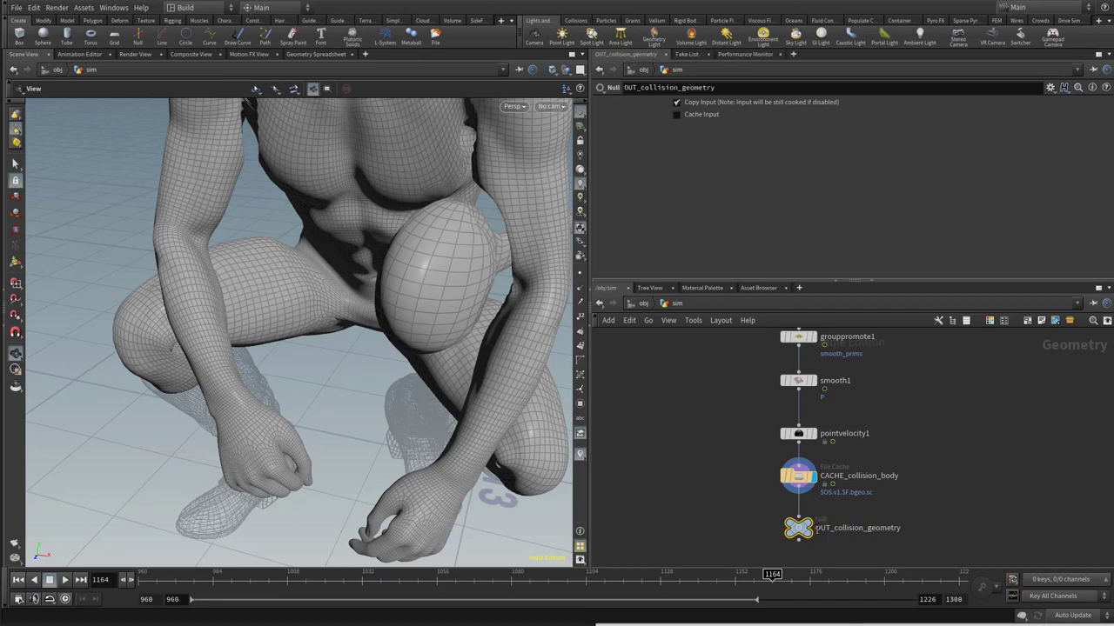
Color the OUT_collision_geometry node black
{"action": "key", "text": "c"}
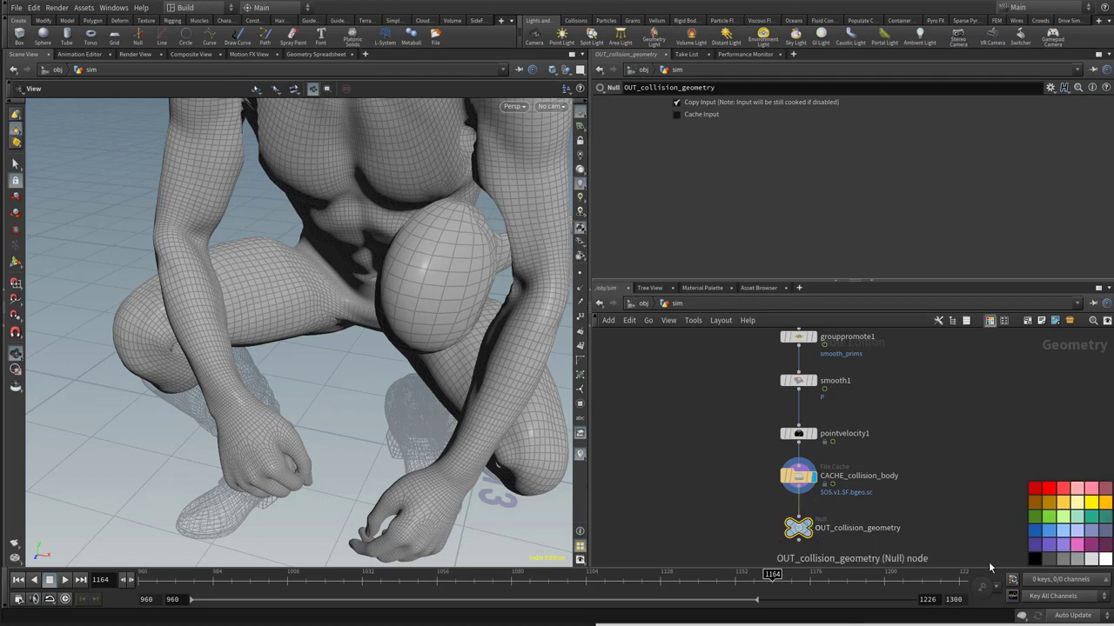
{"action": "left_click", "coordinate": [1034, 558]}
{"action": "key", "text": "c"}
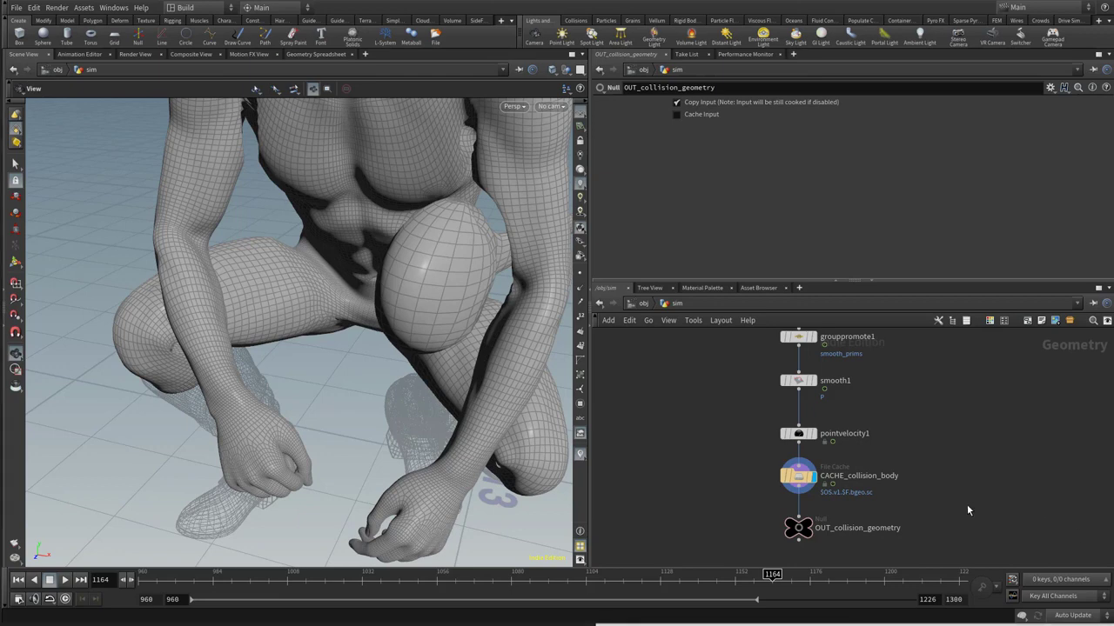
Select CACHE_collision_body and save the scene over the existing setup_v003.hiplc file
{"action": "left_click", "coordinate": [798, 475]}
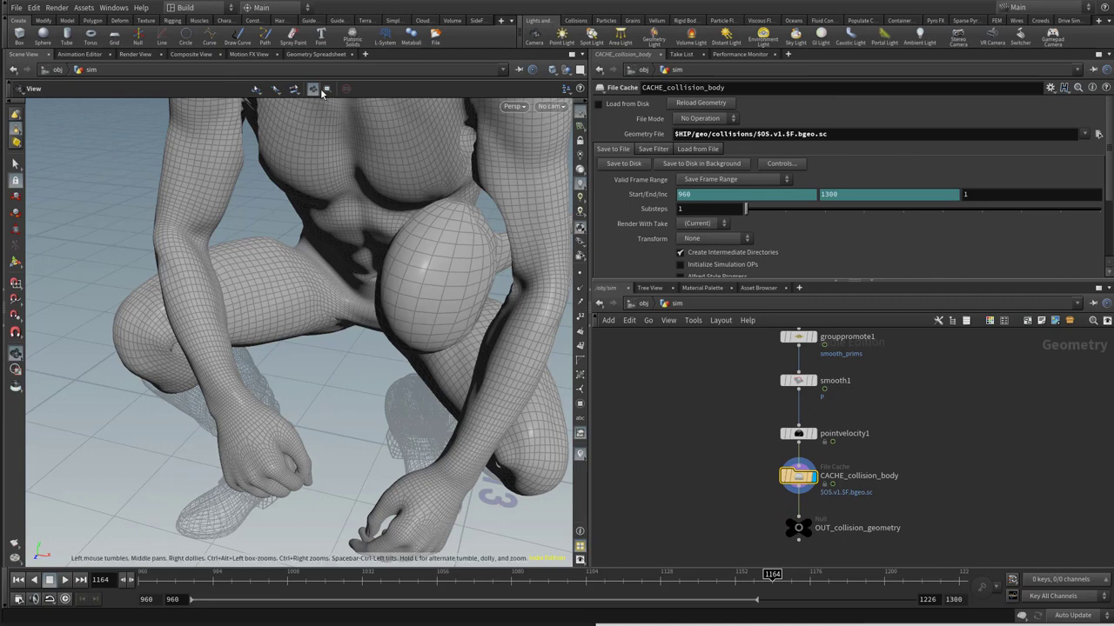
{"action": "left_click", "coordinate": [16, 7]}
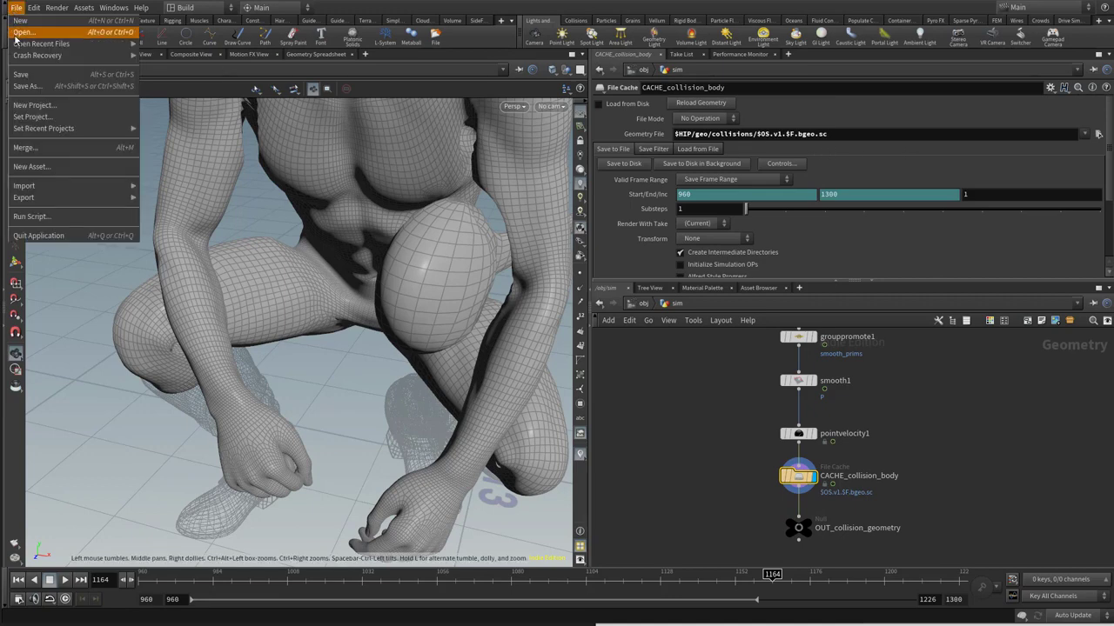
{"action": "left_click", "coordinate": [27, 87]}
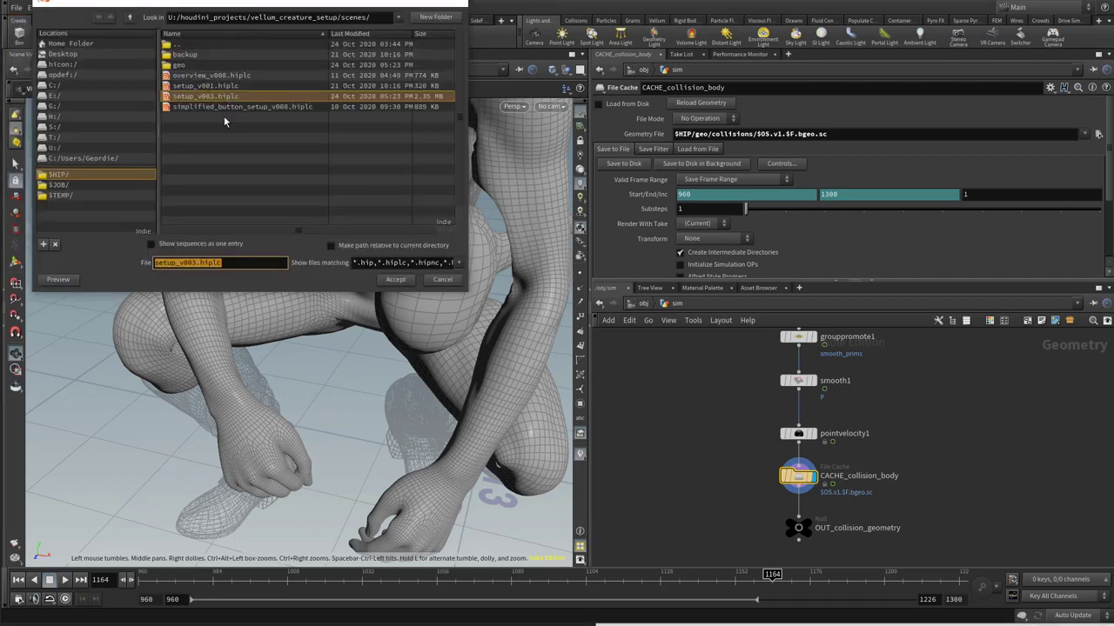
{"action": "left_click", "coordinate": [396, 280]}
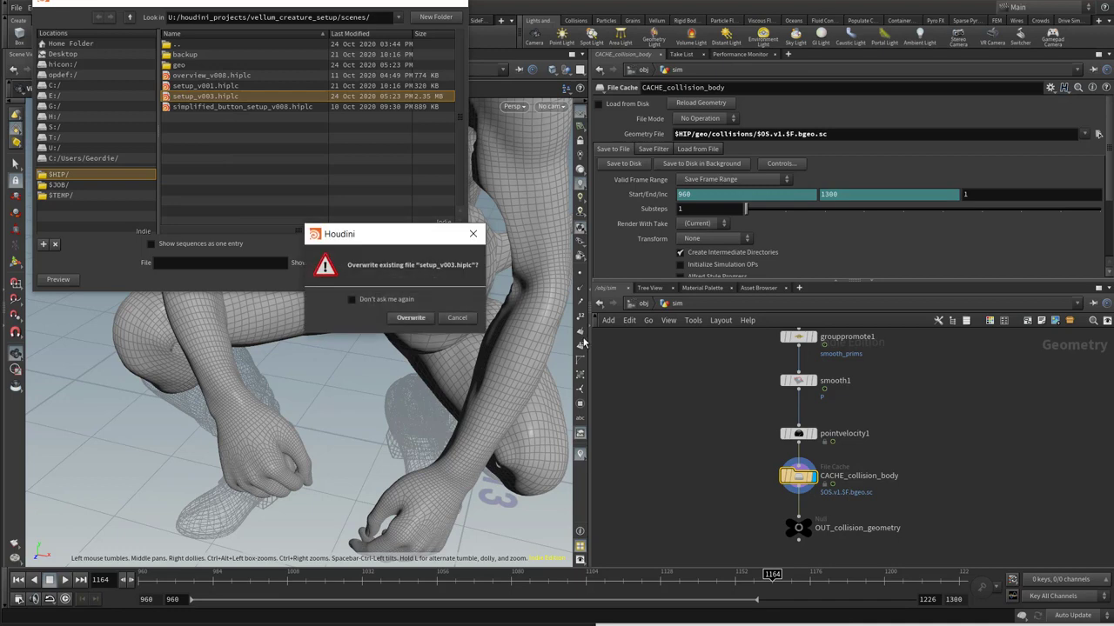
{"action": "left_click", "coordinate": [435, 318]}
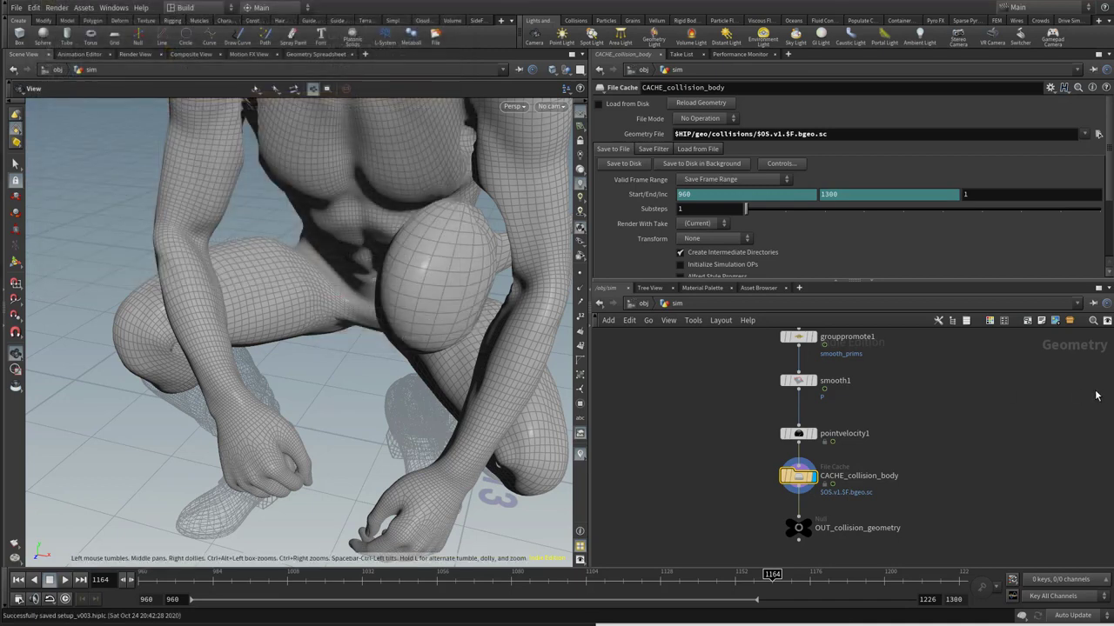
Start saving the CACHE_collision_body geometry to disk in the background and dismiss the notice
{"action": "left_click", "coordinate": [705, 165]}
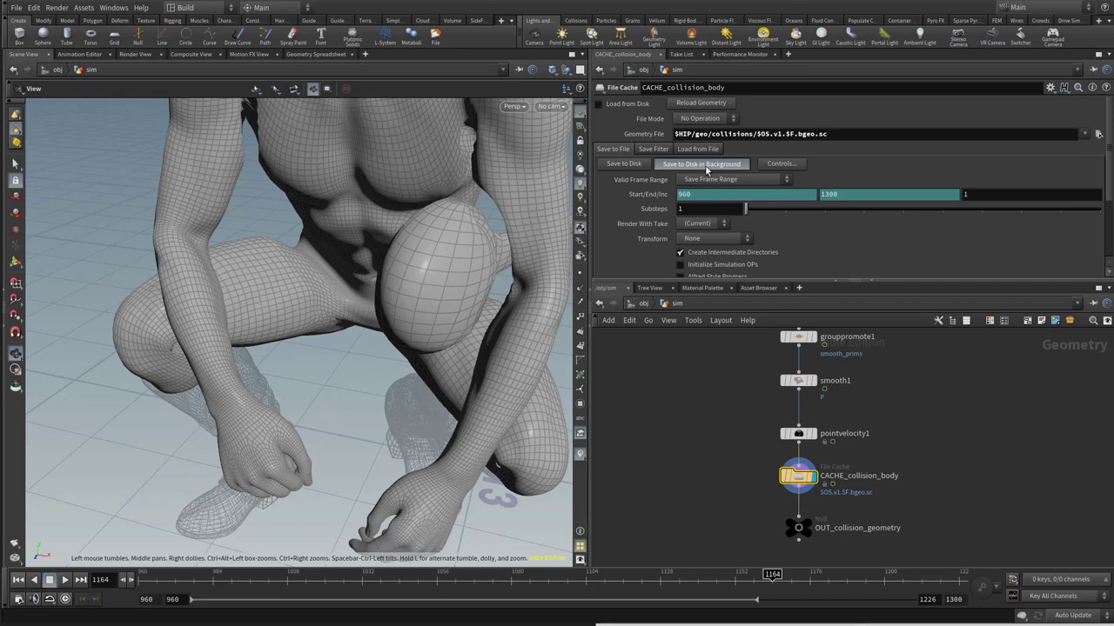
{"action": "left_click", "coordinate": [707, 170]}
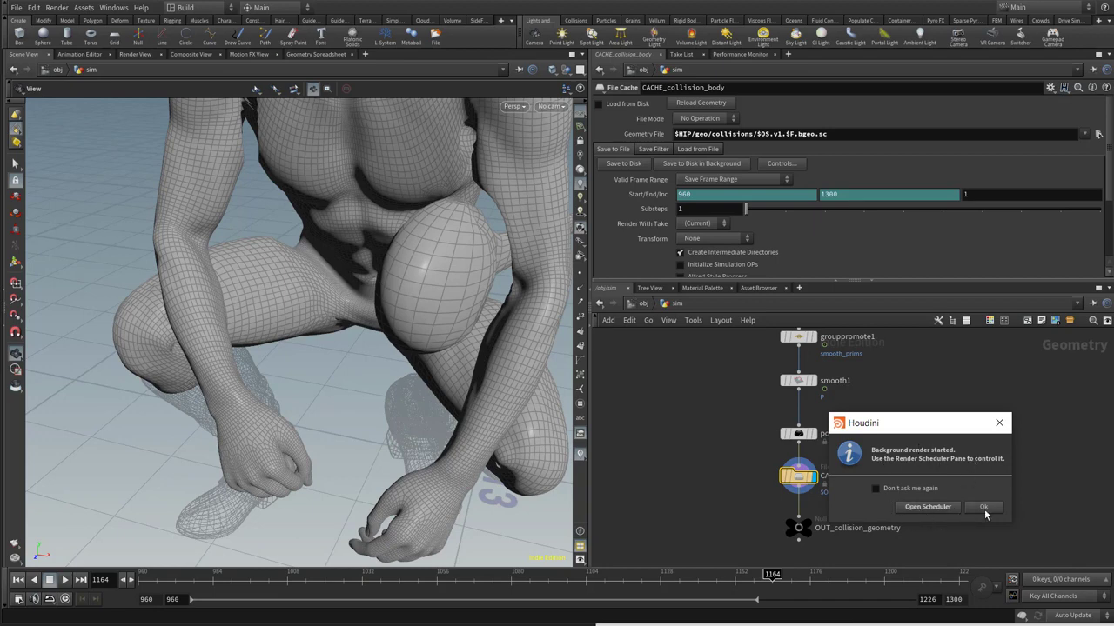
{"action": "left_click", "coordinate": [999, 423]}
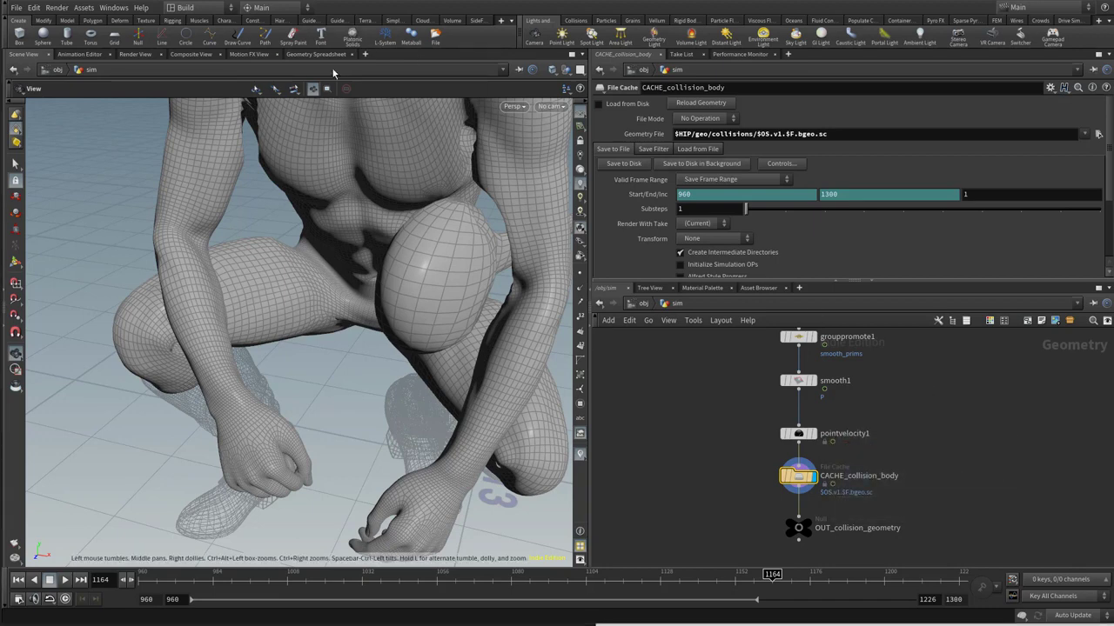
Open a Render Scheduler pane beside the Geometry Spreadsheet and make the viewer pane slightly narrower
{"action": "left_click", "coordinate": [365, 54]}
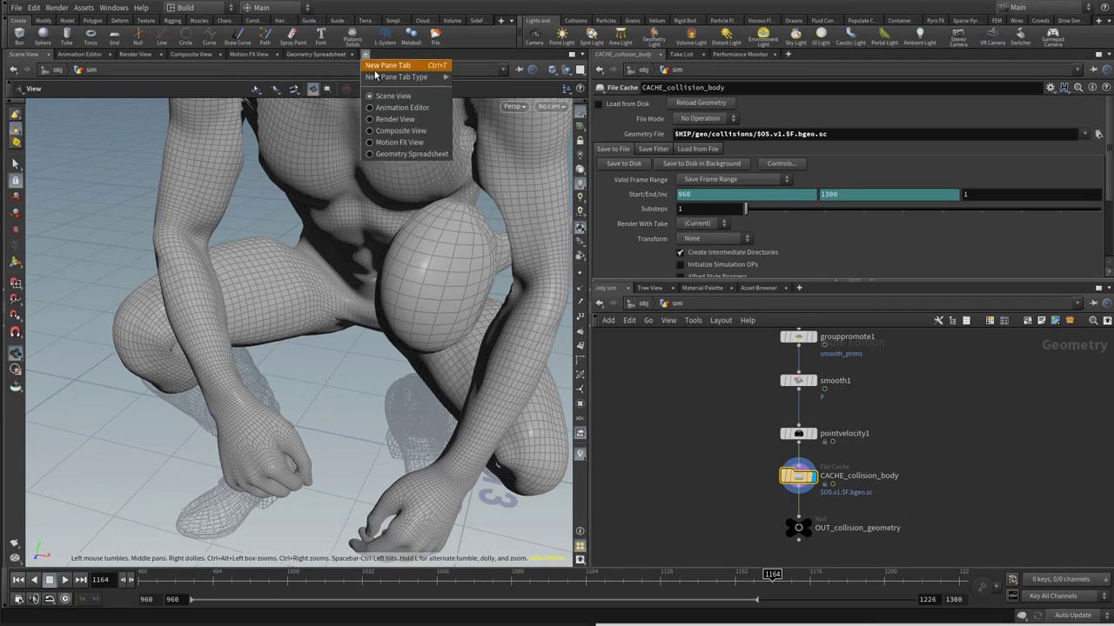
{"action": "mouse_move", "coordinate": [379, 81]}
{"action": "left_click", "coordinate": [481, 119]}
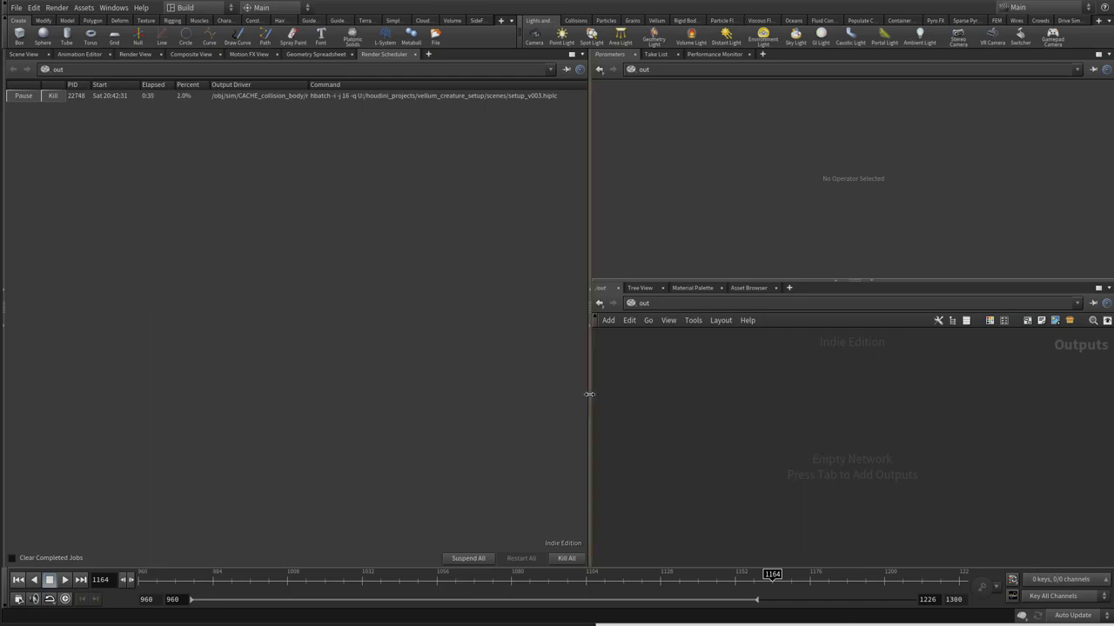
{"action": "left_click_drag", "start_coordinate": [587, 394], "coordinate": [571, 393]}
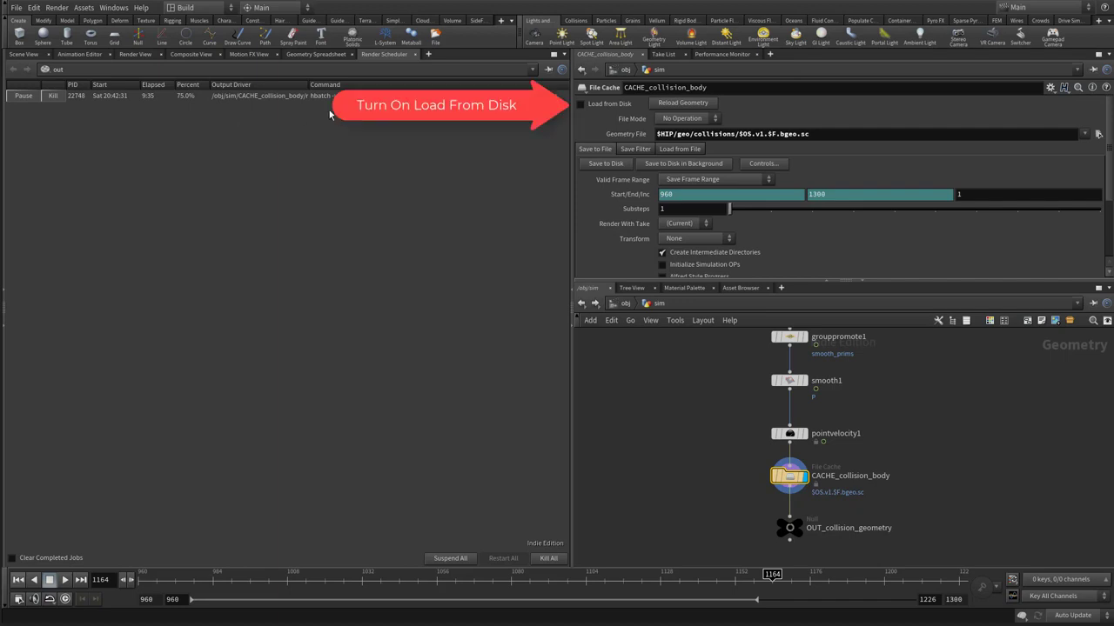
Turn on Load from Disk for CACHE_collision_body
{"action": "left_click", "coordinate": [581, 105]}
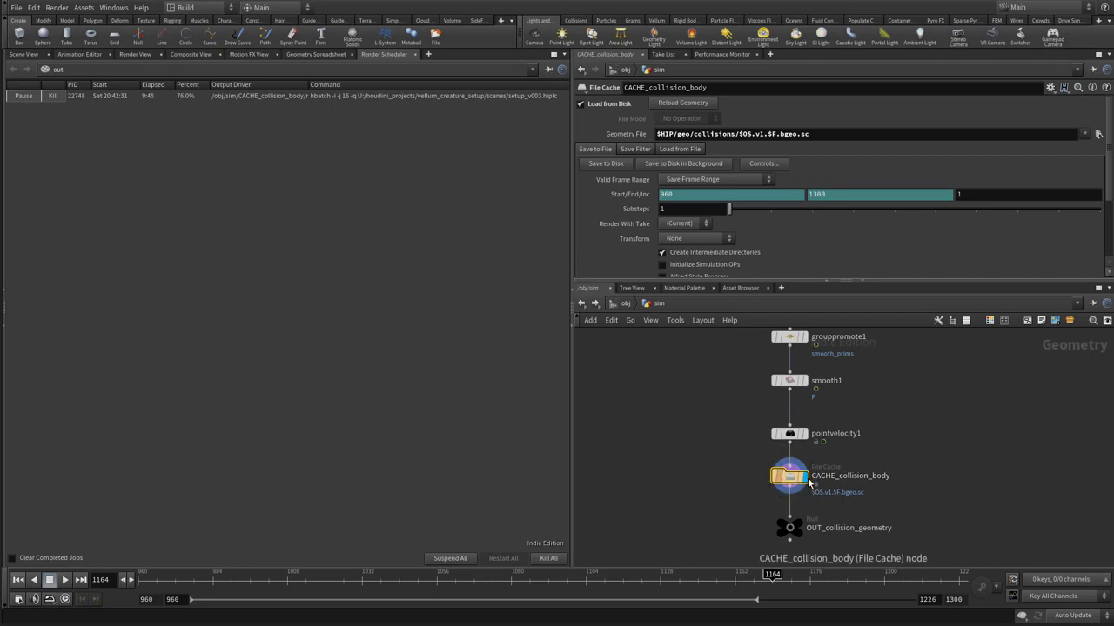
{"action": "mouse_move", "coordinate": [789, 484]}
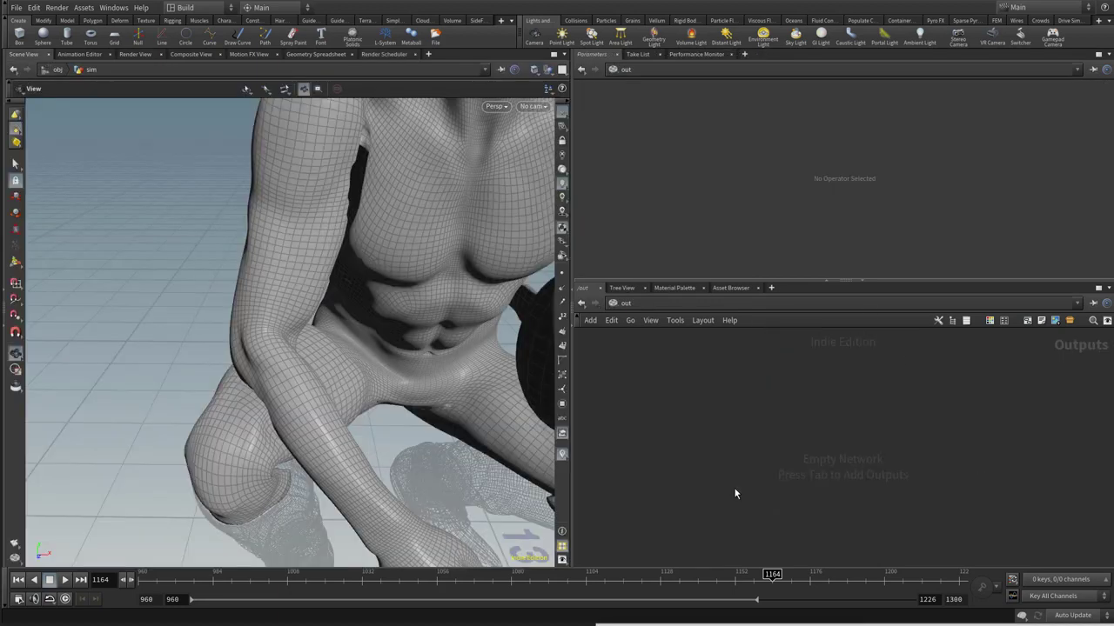
Examine the cached collision body and the sword collision shape from several angles in the scene view
{"action": "middle_click_drag", "start_coordinate": [499, 450], "coordinate": [386, 404]}
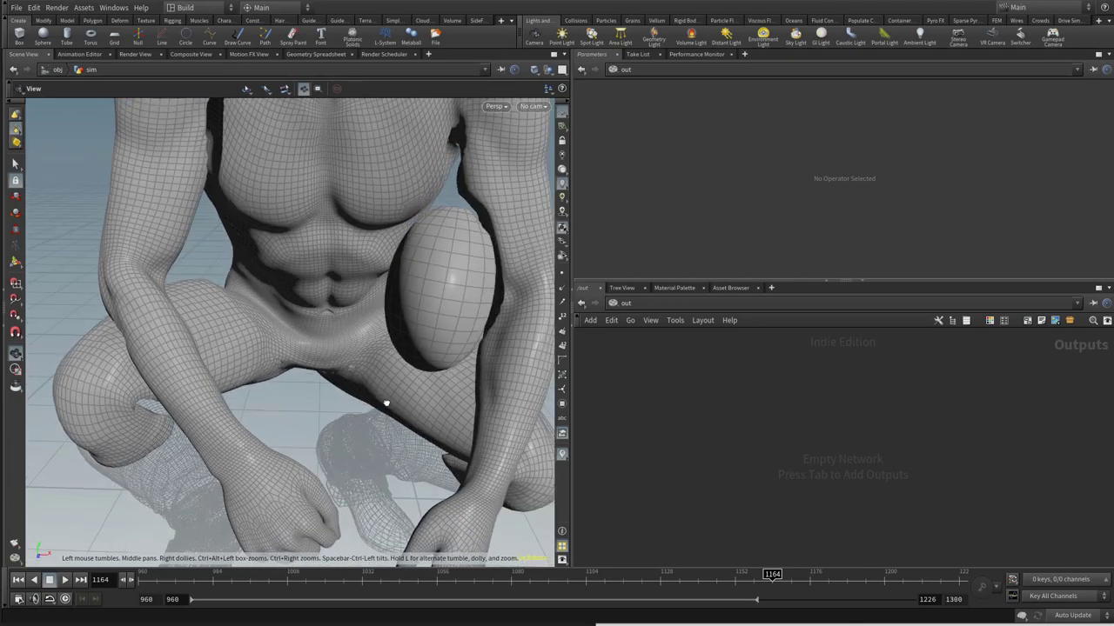
{"action": "left_click_drag", "start_coordinate": [386, 404], "coordinate": [386, 388]}
{"action": "right_click_drag", "start_coordinate": [351, 354], "coordinate": [315, 344]}
{"action": "left_click_drag", "start_coordinate": [315, 344], "coordinate": [277, 350]}
{"action": "right_click_drag", "start_coordinate": [277, 350], "coordinate": [398, 358]}
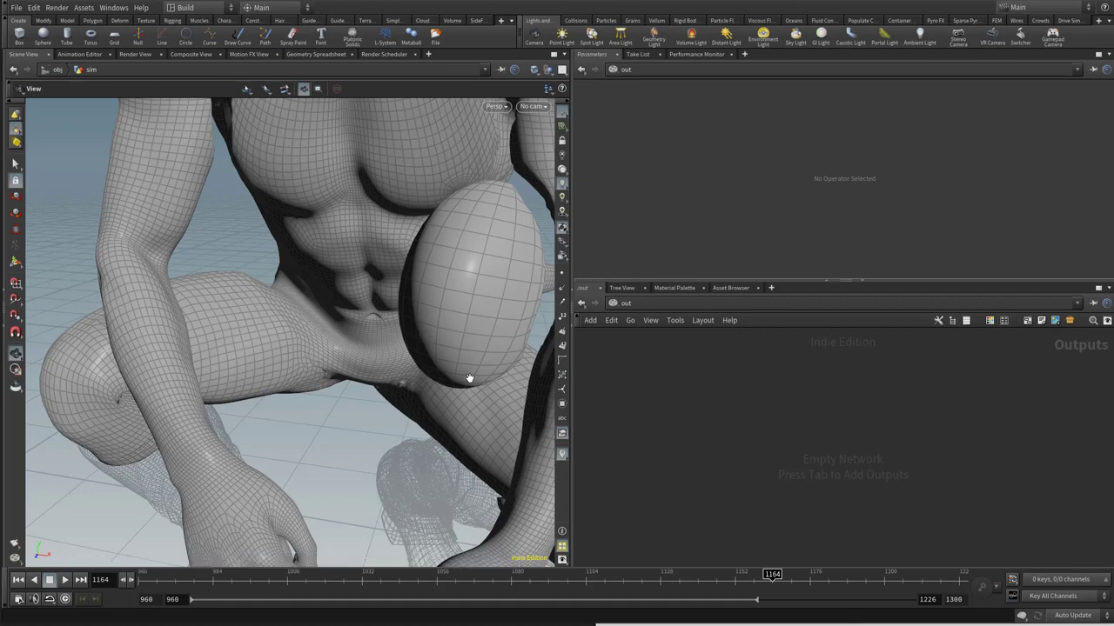
{"action": "right_click_drag", "start_coordinate": [452, 393], "coordinate": [325, 345]}
{"action": "left_click_drag", "start_coordinate": [326, 344], "coordinate": [338, 307]}
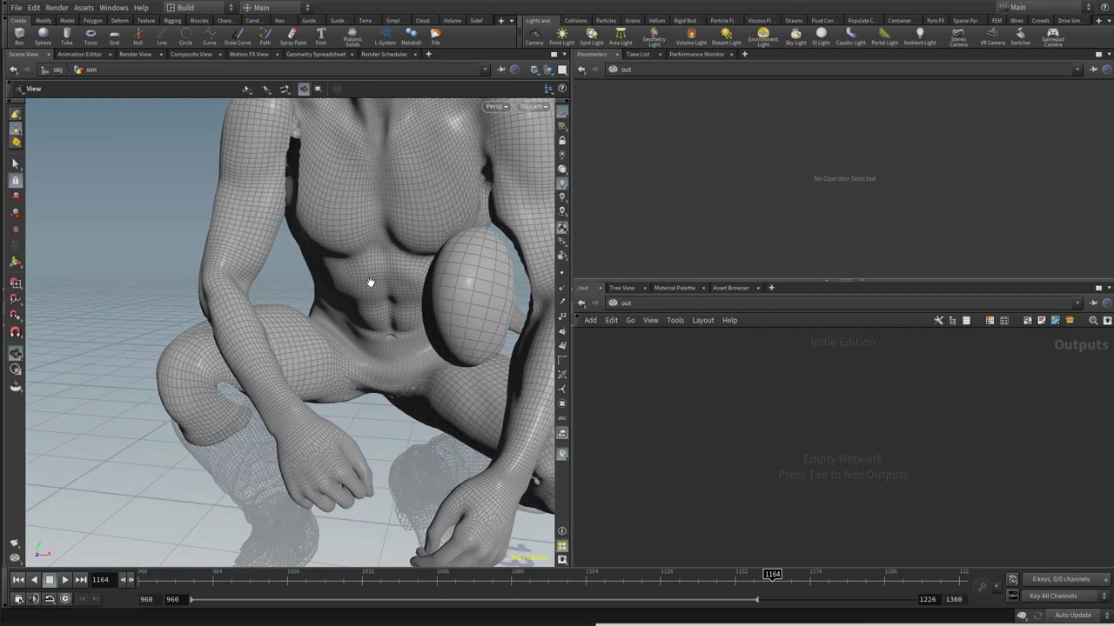